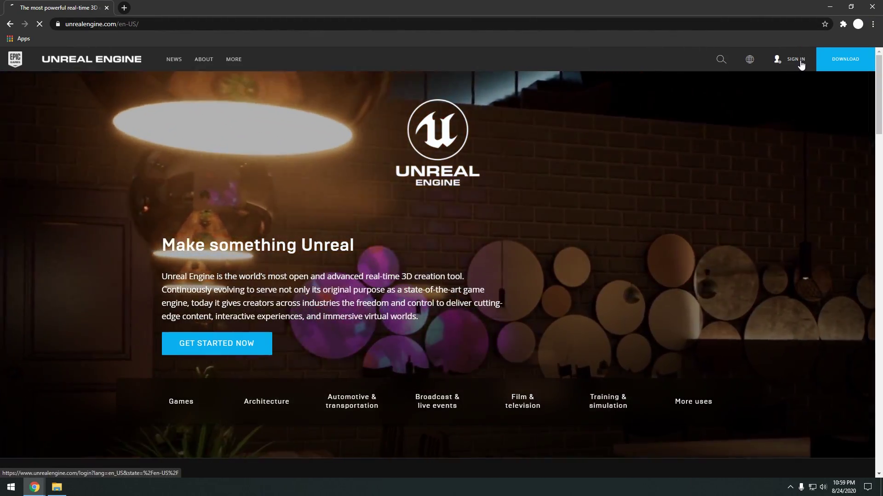
Open the account sign-in page of the Unreal Engine website.
{"action": "left_click", "coordinate": [800, 64]}
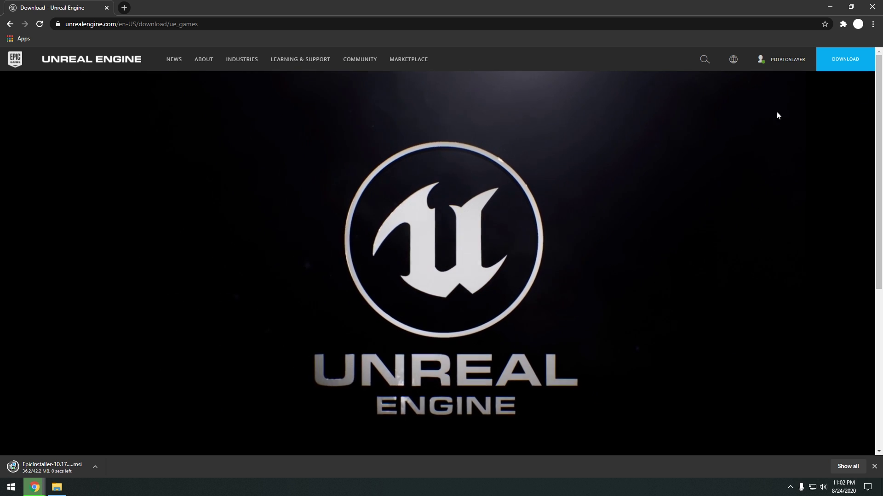
{"action": "mouse_move", "coordinate": [788, 66]}
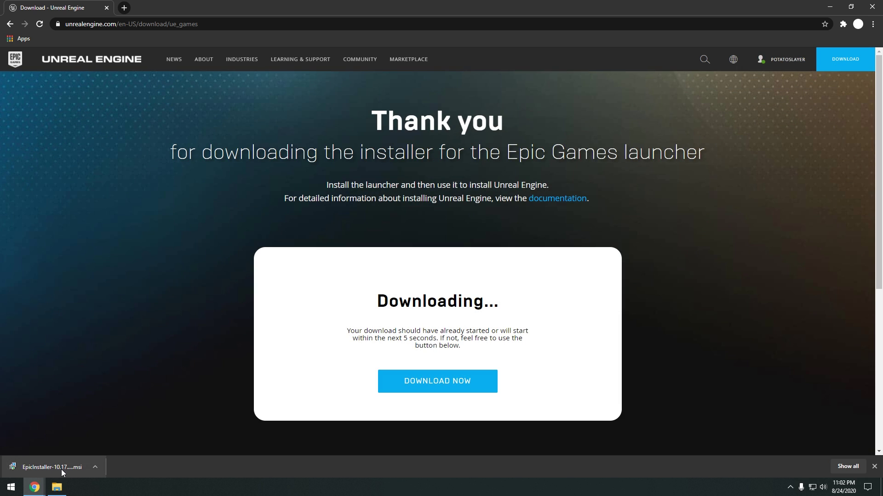
Run the downloaded Epic installer, close the browser, and install the Epic Games Launcher in its default folder, authorizing the installer and the Launcher Prerequisites.
{"action": "left_click", "coordinate": [61, 469]}
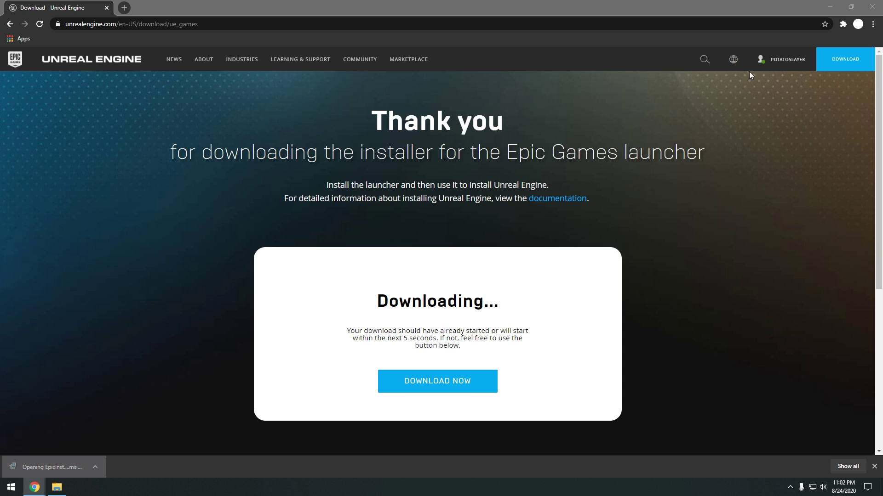
{"action": "left_click", "coordinate": [869, 4]}
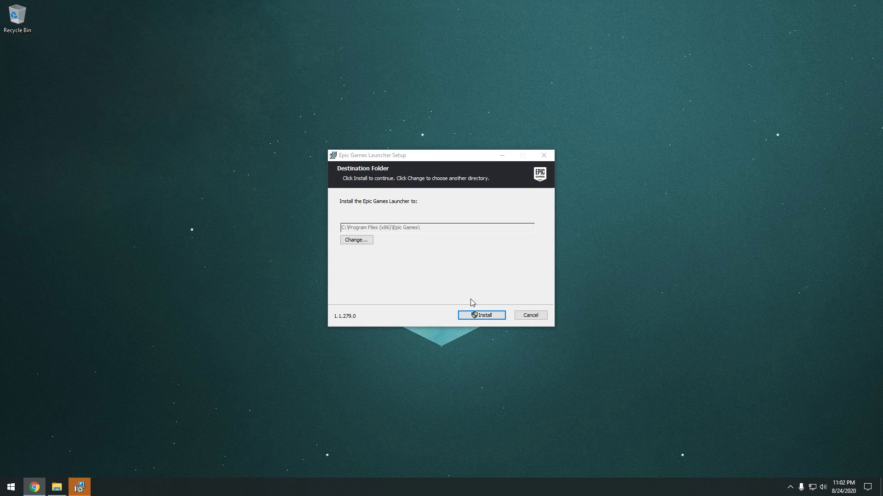
{"action": "left_click", "coordinate": [480, 316]}
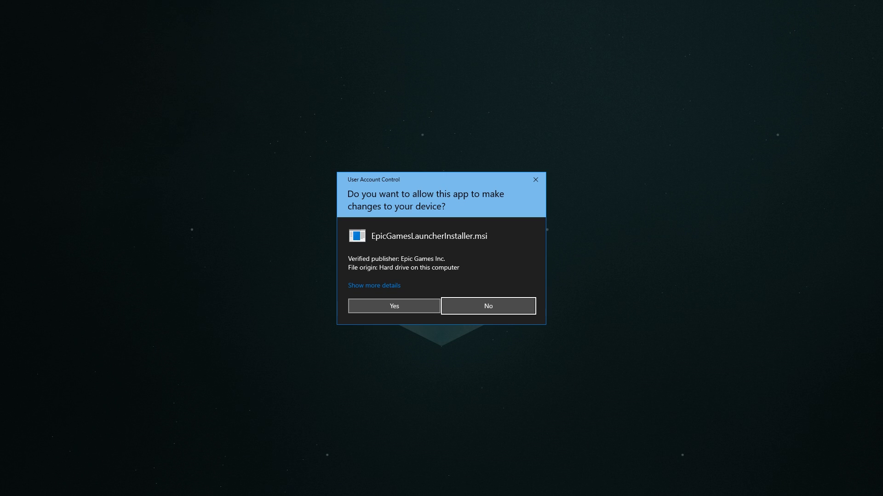
{"action": "key", "text": "alt+y"}
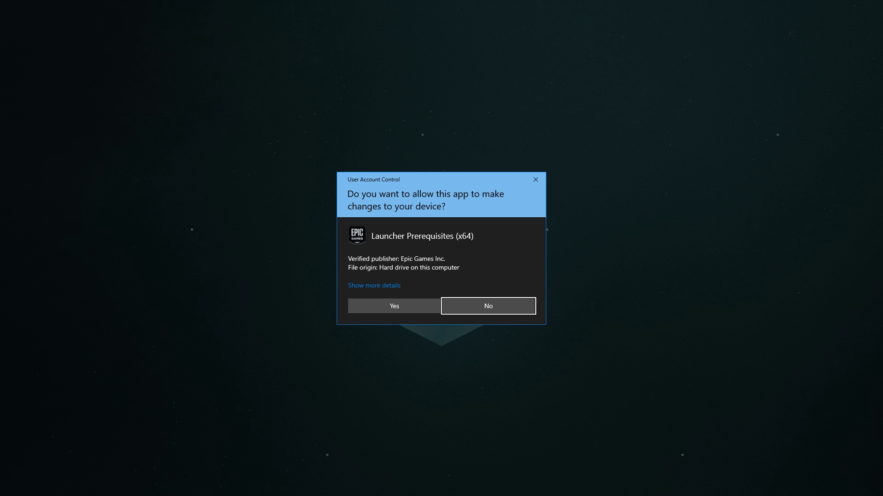
{"action": "key", "text": "alt+y"}
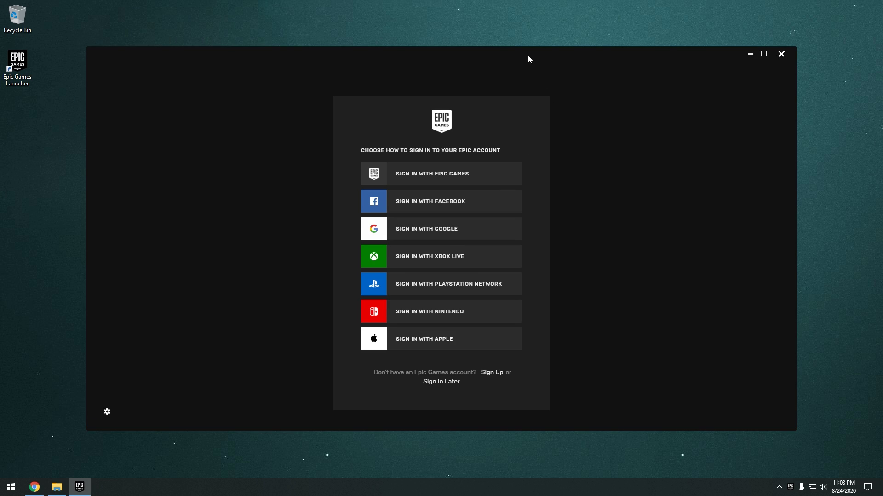
Choose the Epic Games sign-in for the launcher and open the Unreal Engine library.
{"action": "left_click", "coordinate": [459, 172]}
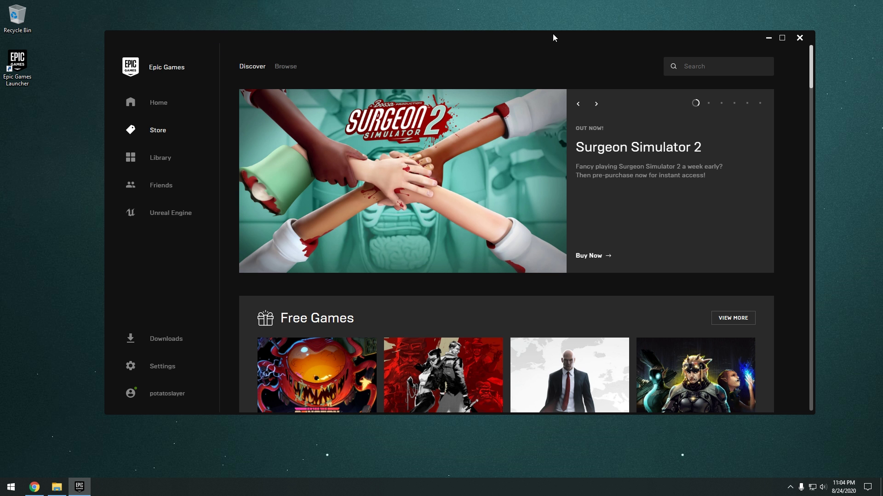
{"action": "left_click", "coordinate": [184, 220]}
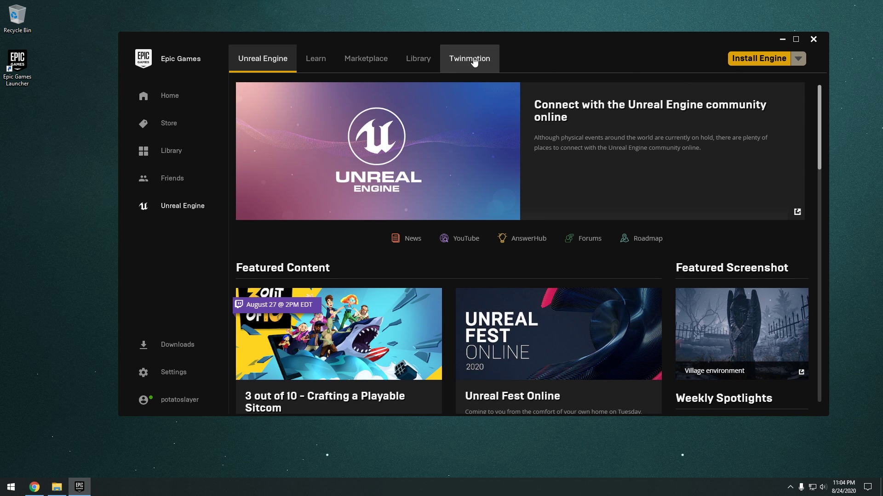
{"action": "left_click", "coordinate": [423, 64]}
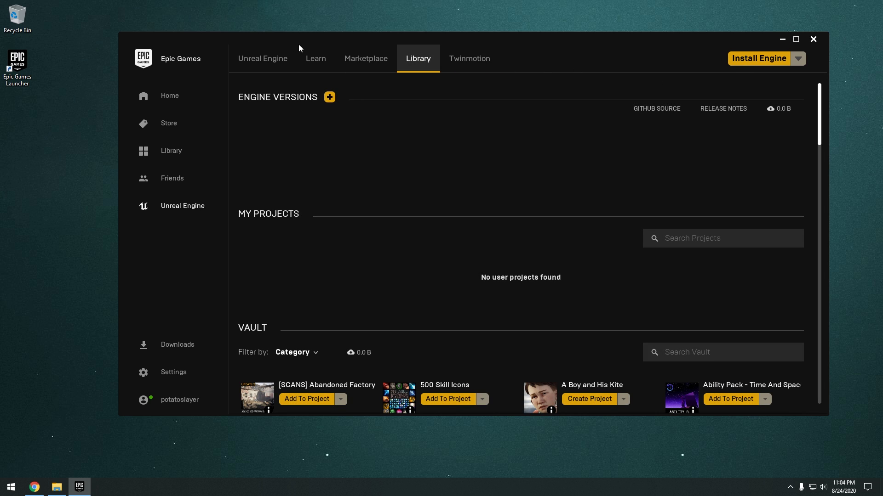
Install Unreal Engine 4.25.3 in C:\Program Files\Epic Games with a shortcut, allowing the launcher to make changes.
{"action": "left_click", "coordinate": [754, 59]}
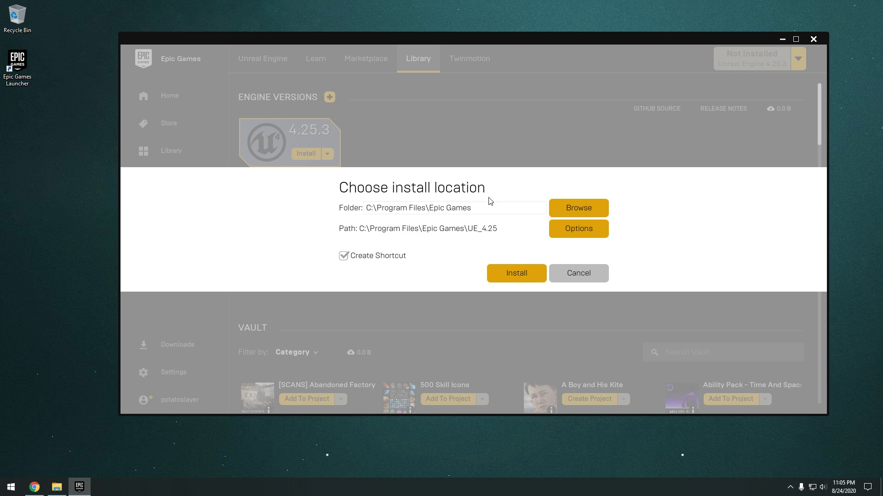
{"action": "left_click", "coordinate": [515, 273]}
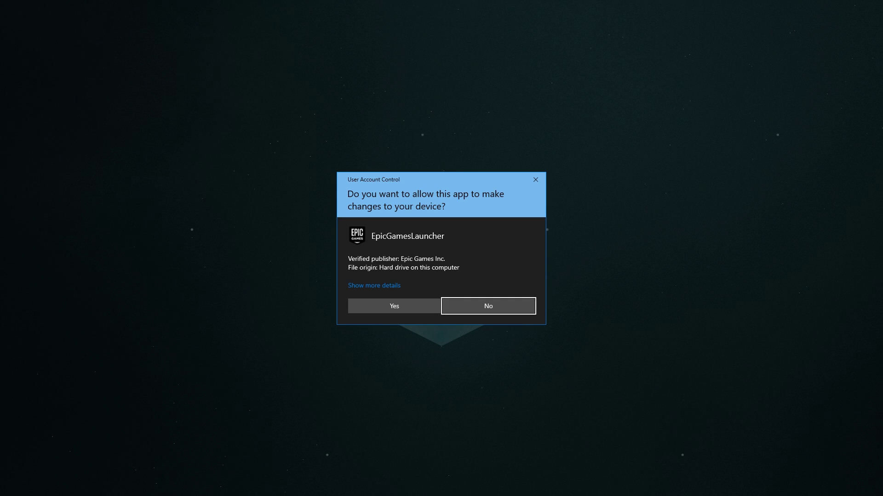
{"action": "left_click", "coordinate": [391, 309]}
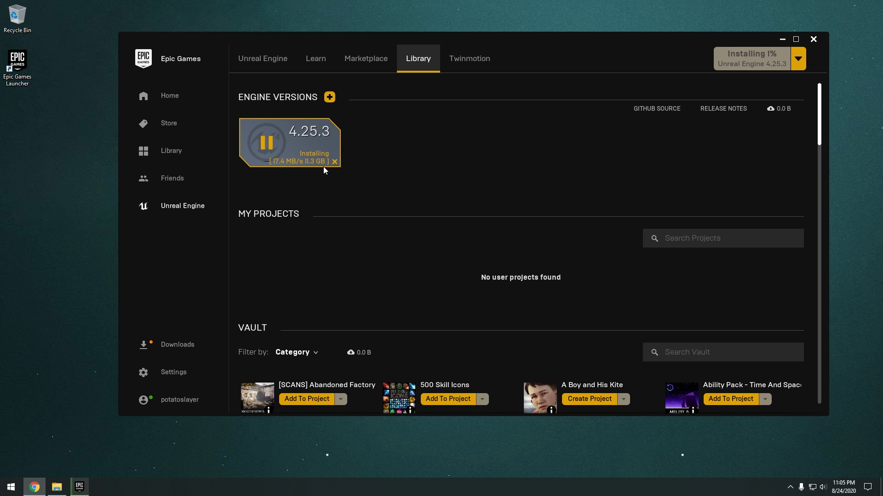
{"action": "mouse_move", "coordinate": [325, 166]}
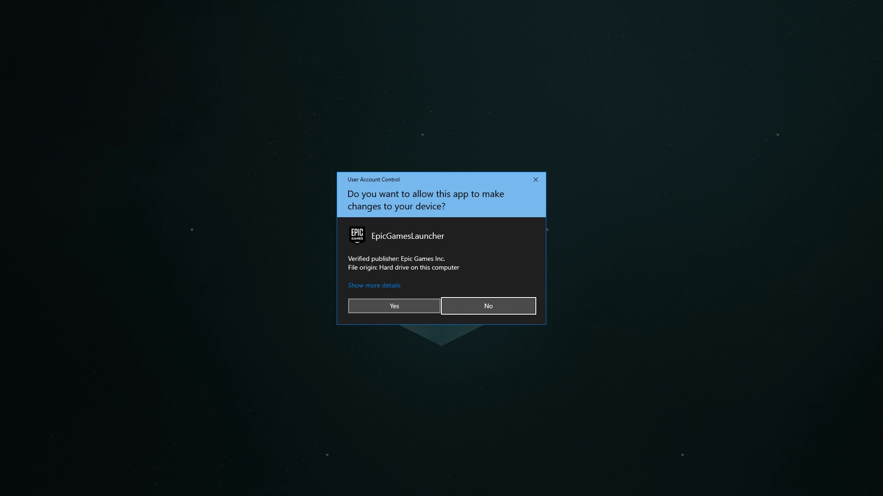
{"action": "left_click", "coordinate": [395, 307]}
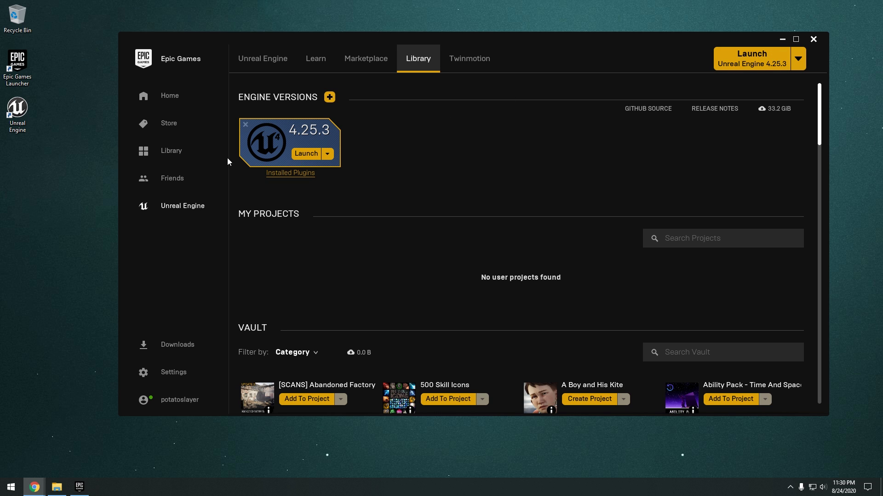
Launch Unreal Engine 4.25.3, approve the UE4 Prerequisites, and allow UE4Editor through the firewall on public networks.
{"action": "left_click", "coordinate": [715, 67]}
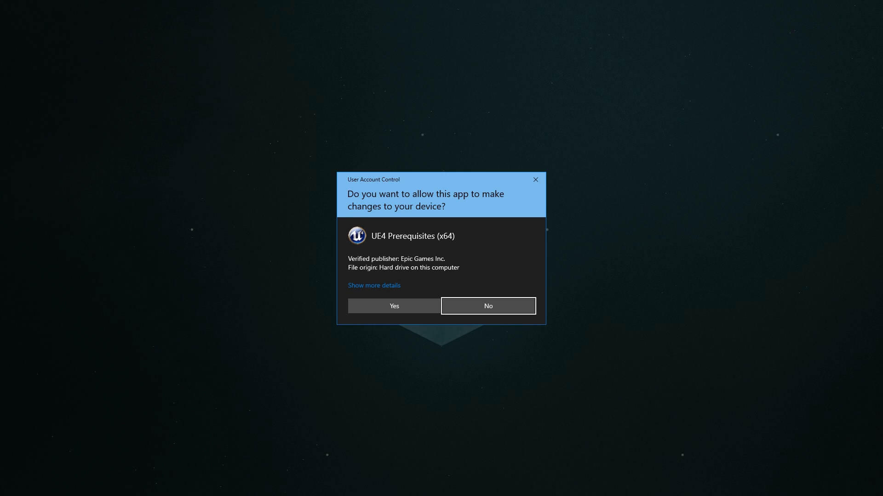
{"action": "left_click", "coordinate": [396, 306]}
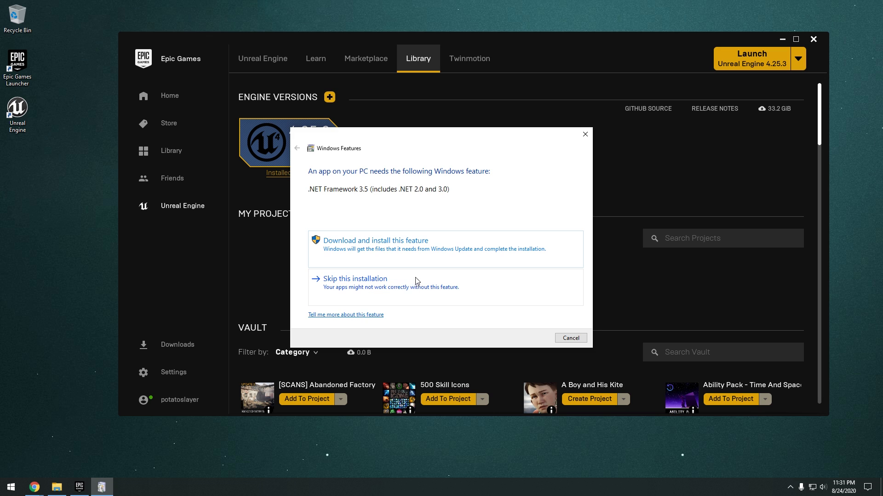
{"action": "left_click_drag", "start_coordinate": [420, 147], "coordinate": [463, 104]}
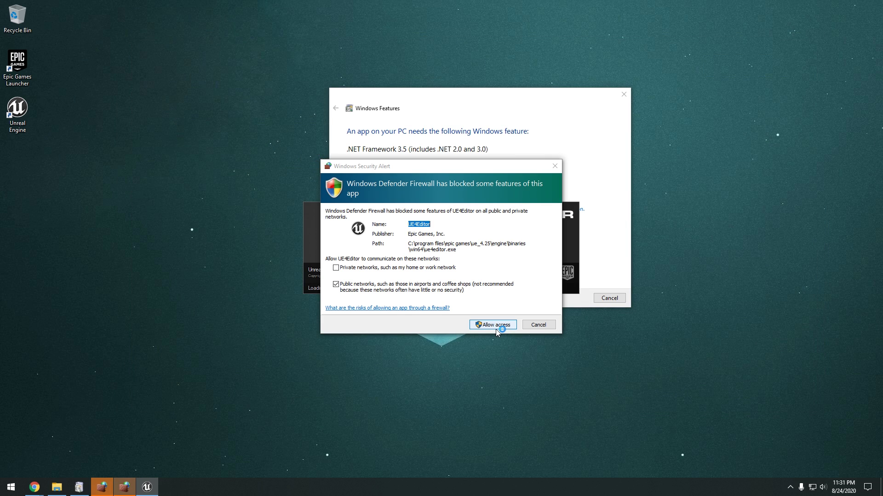
{"action": "left_click", "coordinate": [497, 326]}
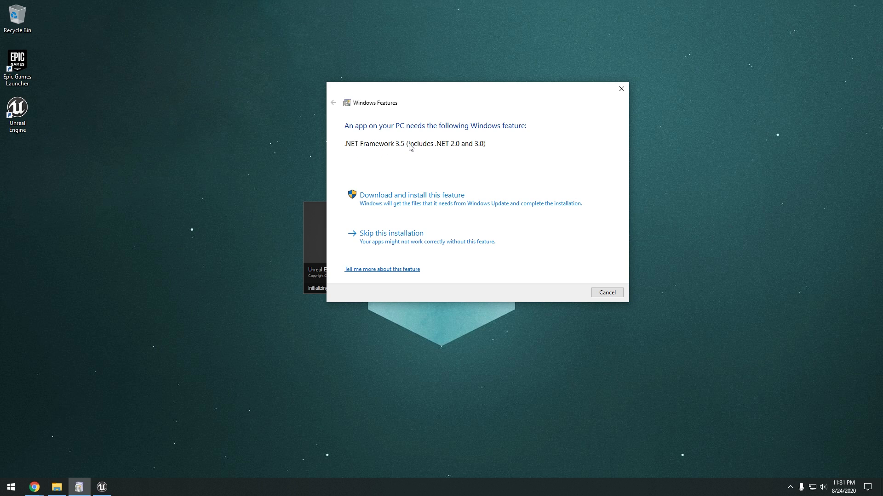
Download and install the .NET Framework 3.5 Windows feature and dismiss its dialog.
{"action": "left_click_drag", "start_coordinate": [494, 94], "coordinate": [485, 107]}
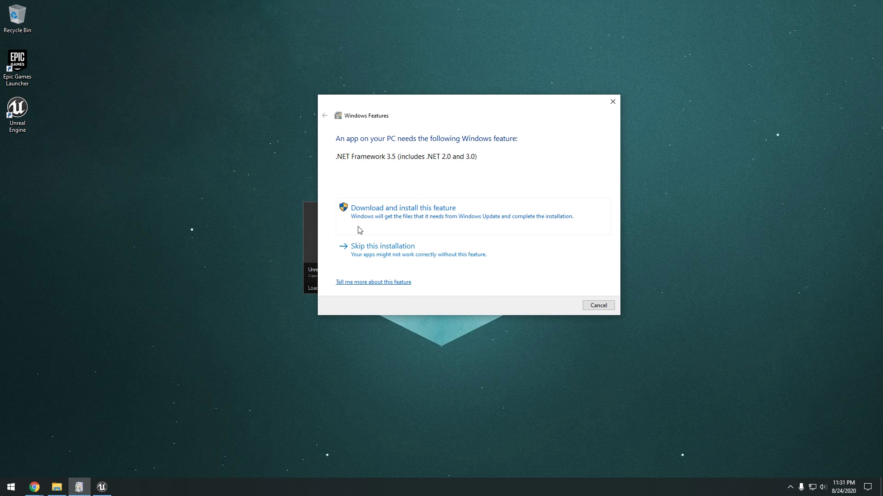
{"action": "left_click", "coordinate": [435, 214]}
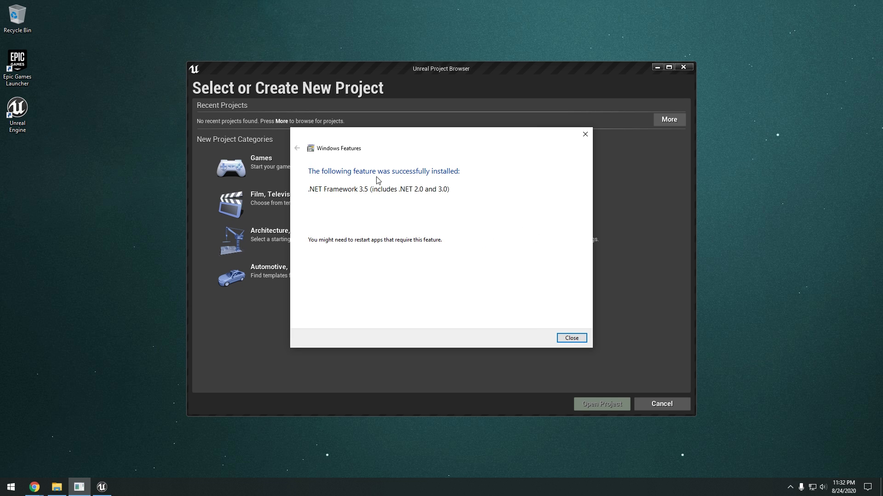
{"action": "left_click", "coordinate": [570, 338]}
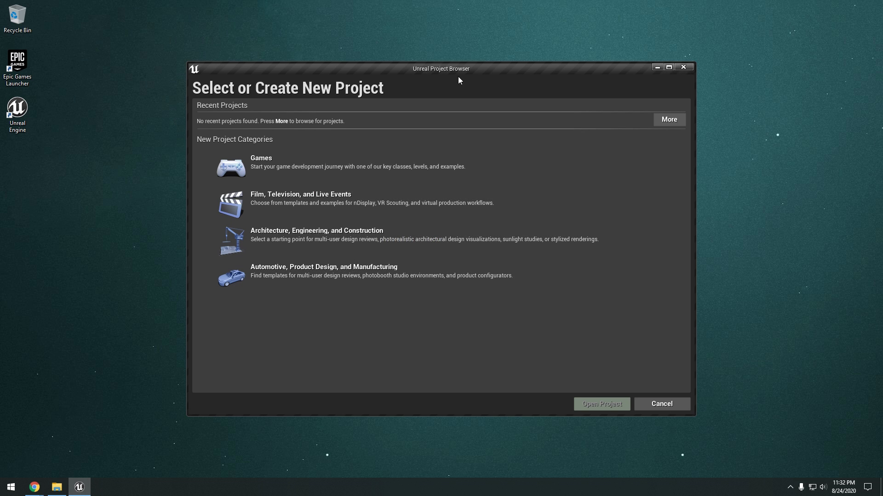
Close the Unreal Project Browser and restart Unreal Engine from its desktop shortcut.
{"action": "left_click_drag", "start_coordinate": [458, 76], "coordinate": [483, 70]}
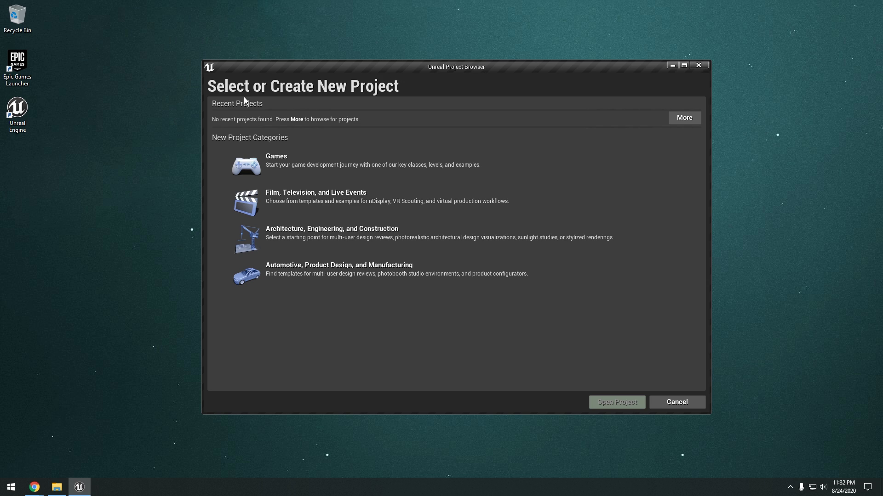
{"action": "left_click", "coordinate": [704, 66]}
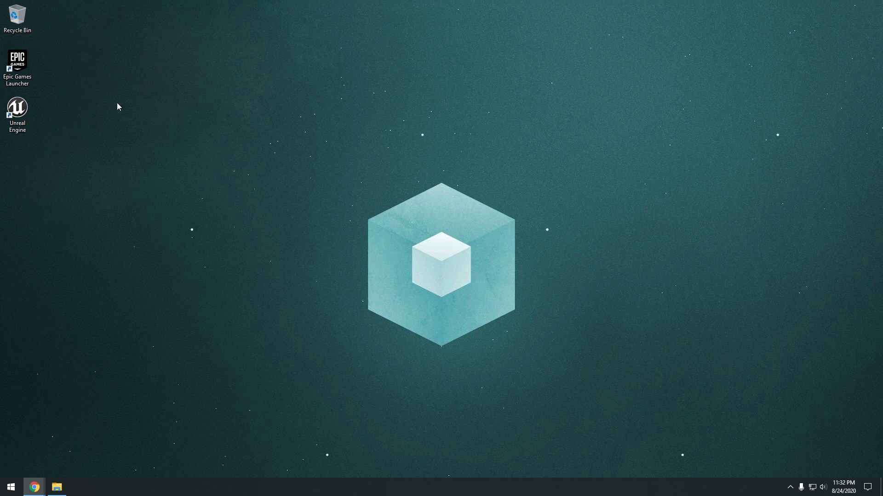
{"action": "double_click", "coordinate": [30, 116]}
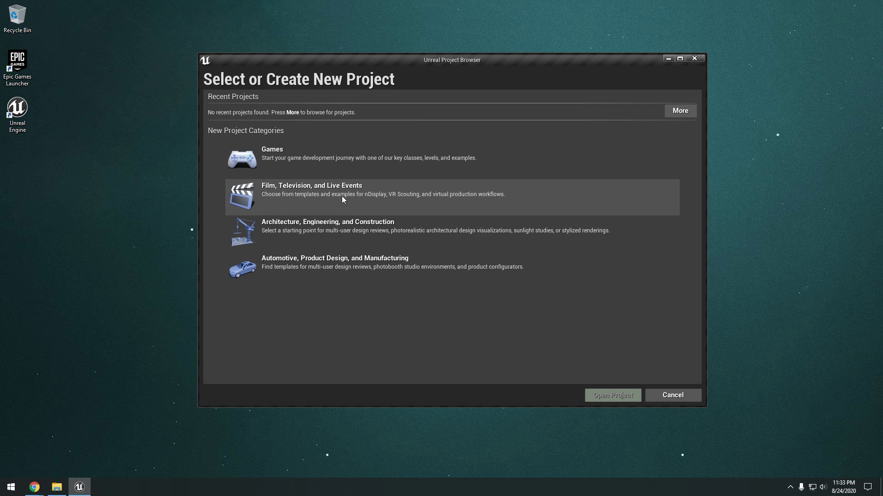
Choose the Games category for the new project and continue to the templates.
{"action": "left_click", "coordinate": [254, 165]}
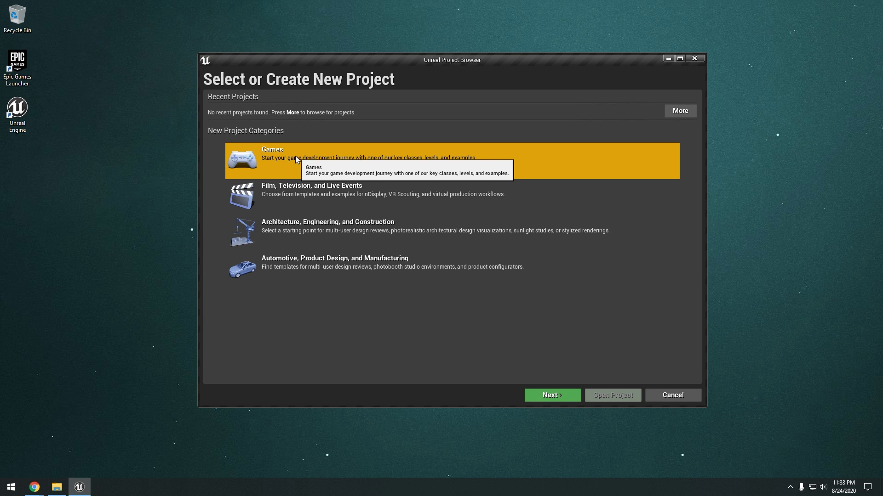
{"action": "left_click", "coordinate": [550, 395]}
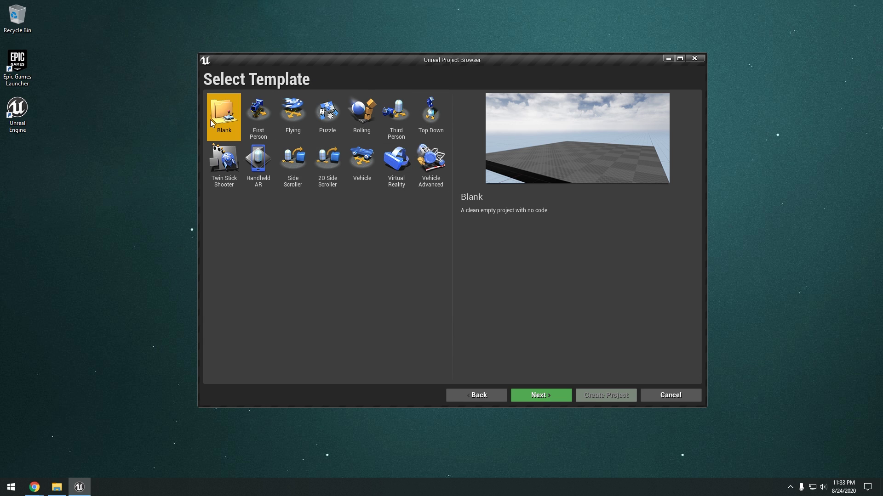
Preview the First Person, Flying, Puzzle, Rolling, Third Person and Vehicle game templates.
{"action": "left_click", "coordinate": [262, 118]}
{"action": "left_click", "coordinate": [289, 119]}
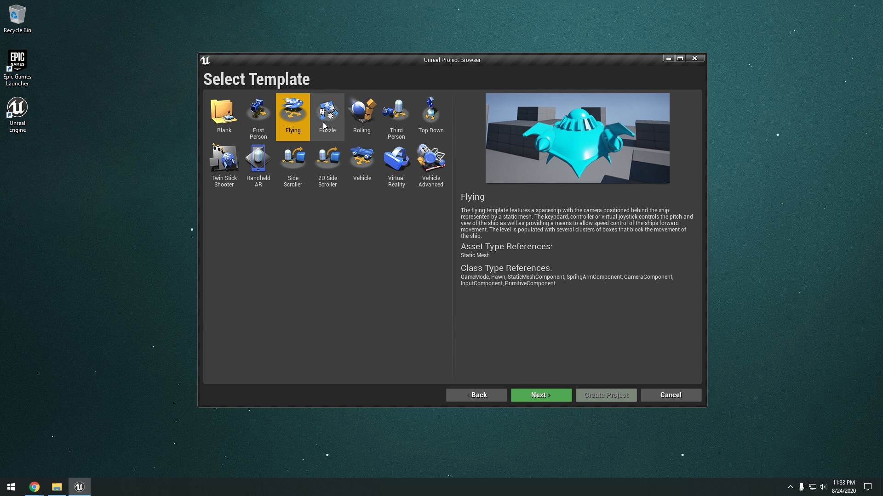
{"action": "left_click", "coordinate": [325, 125]}
{"action": "left_click", "coordinate": [365, 122]}
{"action": "left_click", "coordinate": [403, 126]}
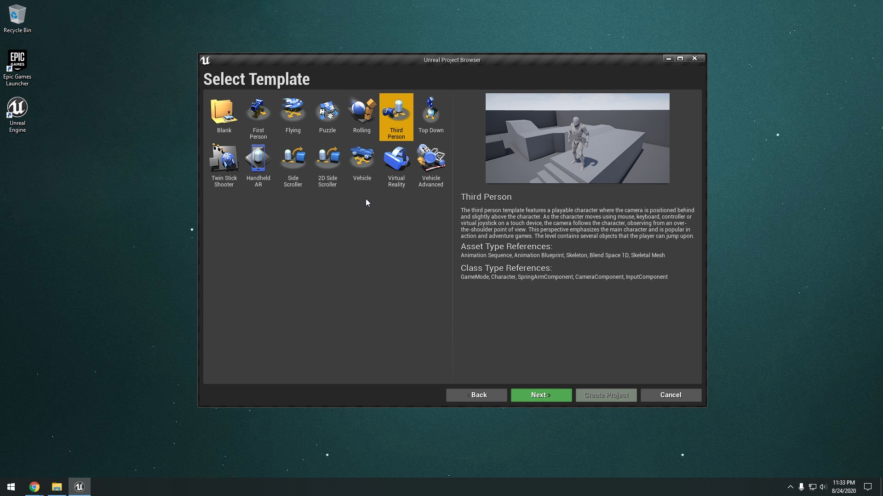
{"action": "left_click", "coordinate": [357, 172]}
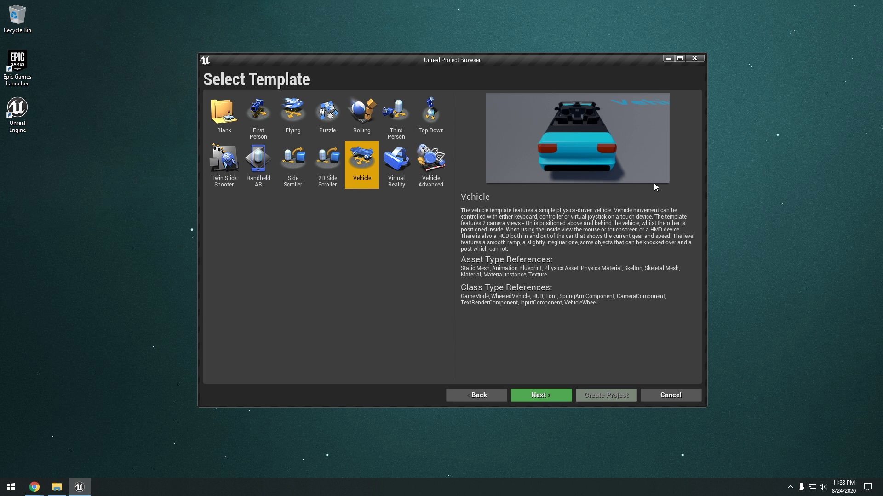
Choose the Third Person template and continue to the project settings.
{"action": "left_click", "coordinate": [397, 117]}
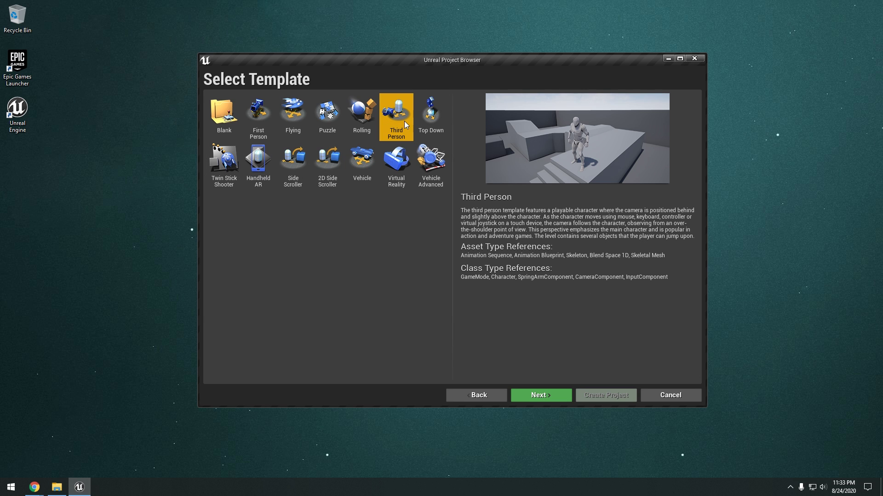
{"action": "left_click", "coordinate": [545, 396]}
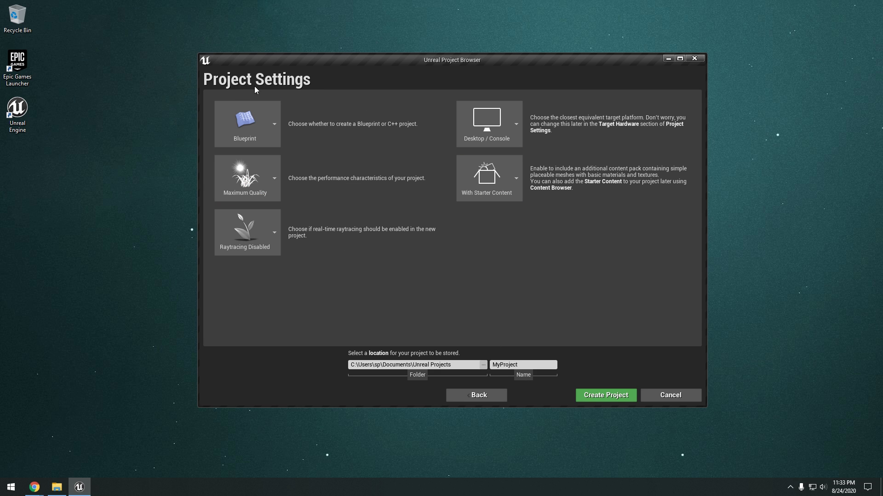
Examine the Blueprint and C++ project type options and keep Blueprint.
{"action": "left_click", "coordinate": [246, 130]}
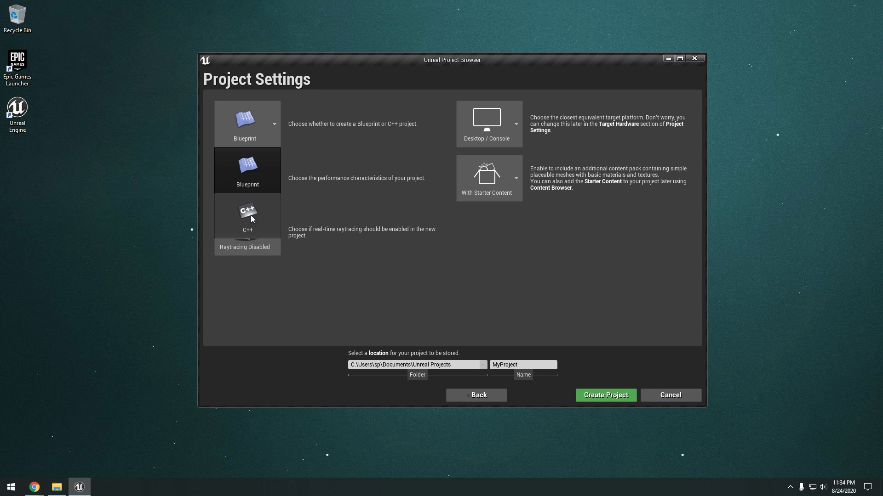
{"action": "left_click", "coordinate": [243, 133]}
{"action": "left_click", "coordinate": [253, 118]}
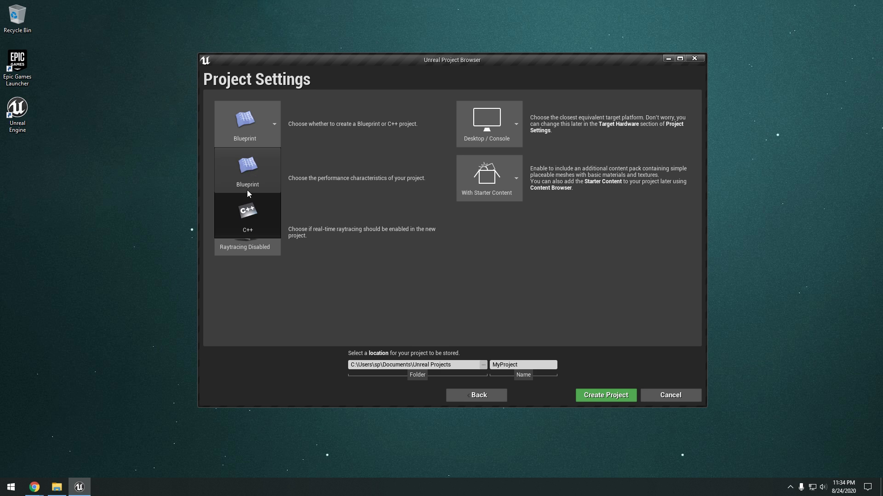
{"action": "left_click", "coordinate": [275, 130]}
{"action": "left_click", "coordinate": [275, 129]}
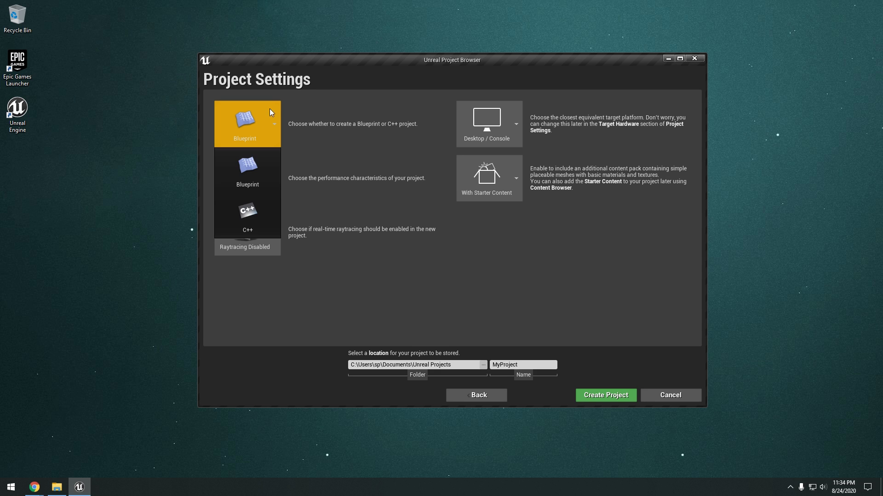
{"action": "left_click", "coordinate": [260, 132]}
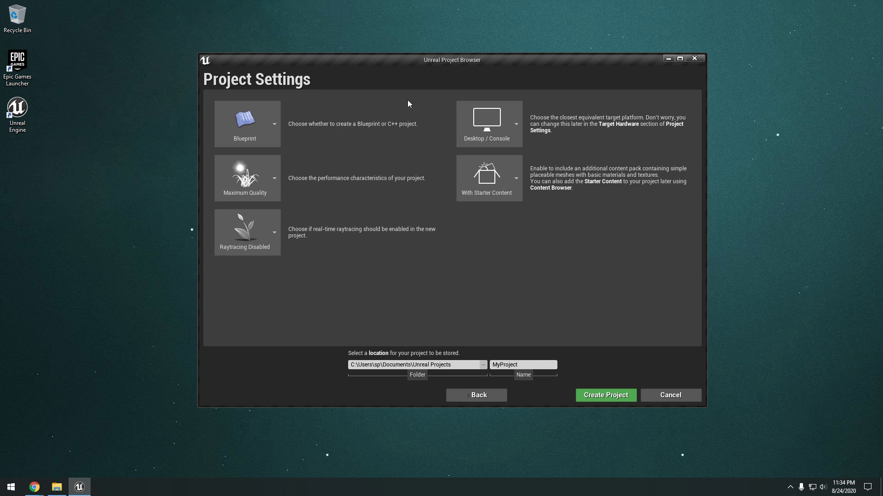
Try No Starter Content for the project and restore the With Starter Content option.
{"action": "left_click", "coordinate": [504, 183]}
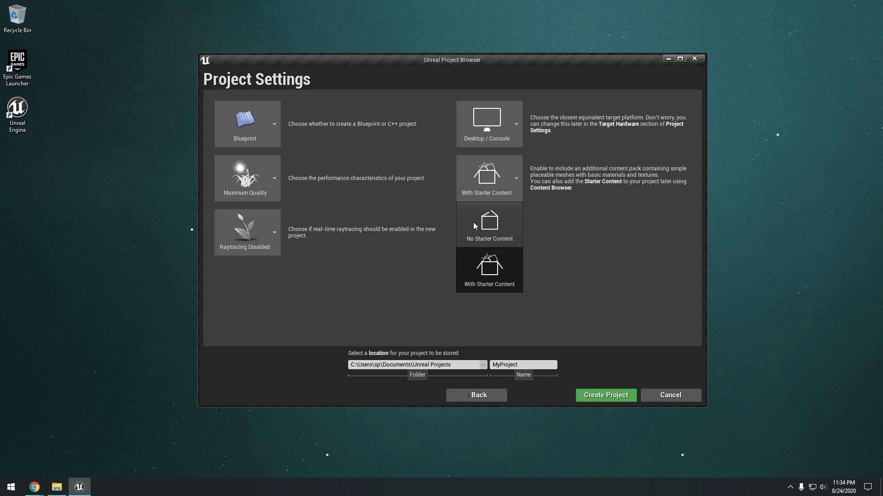
{"action": "left_click", "coordinate": [505, 179]}
{"action": "left_click", "coordinate": [506, 179]}
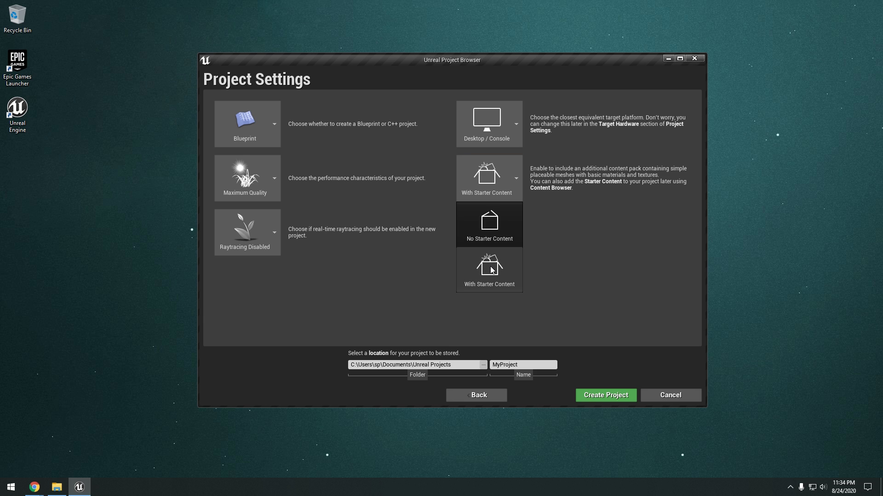
{"action": "left_click", "coordinate": [485, 281]}
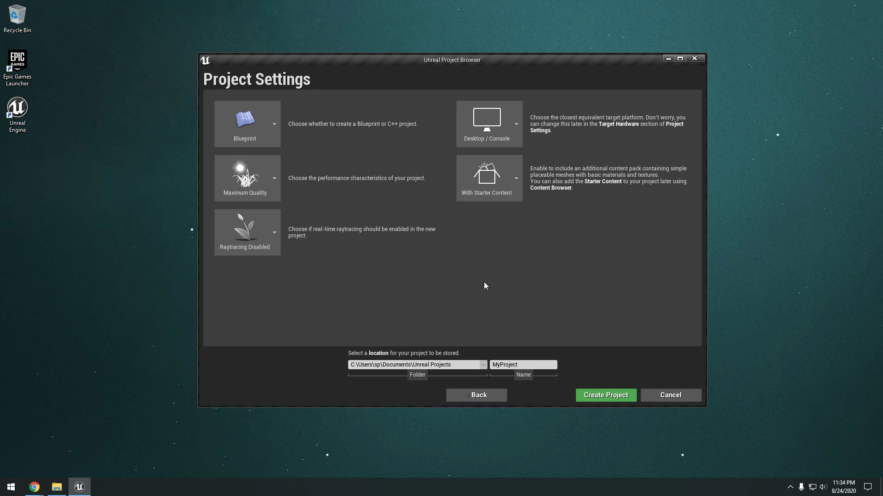
{"action": "left_click", "coordinate": [491, 183]}
{"action": "left_click", "coordinate": [487, 224]}
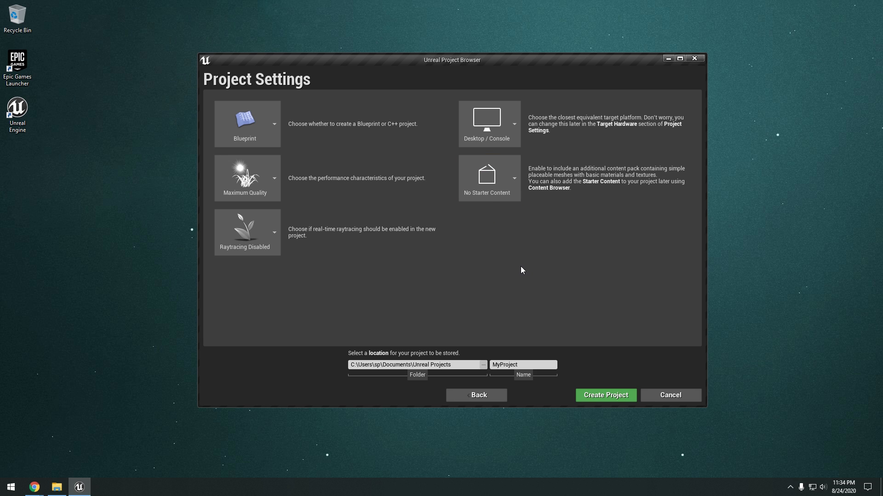
{"action": "left_click", "coordinate": [487, 191]}
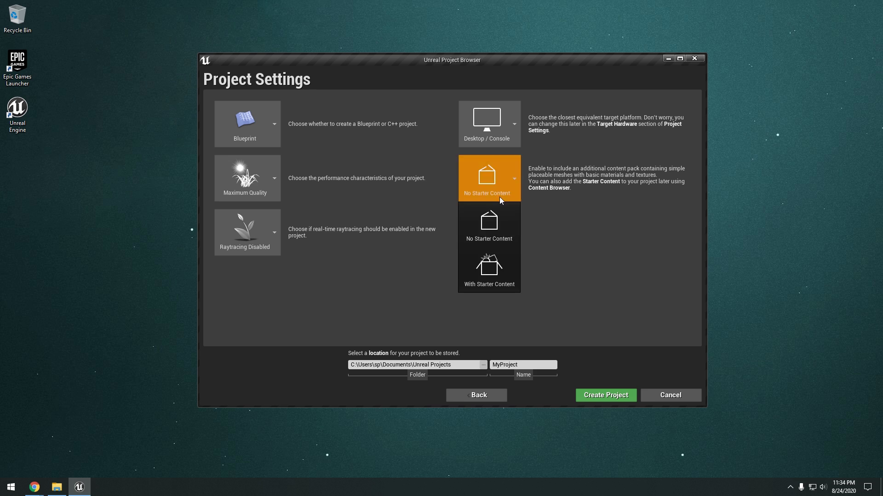
{"action": "left_click", "coordinate": [481, 275]}
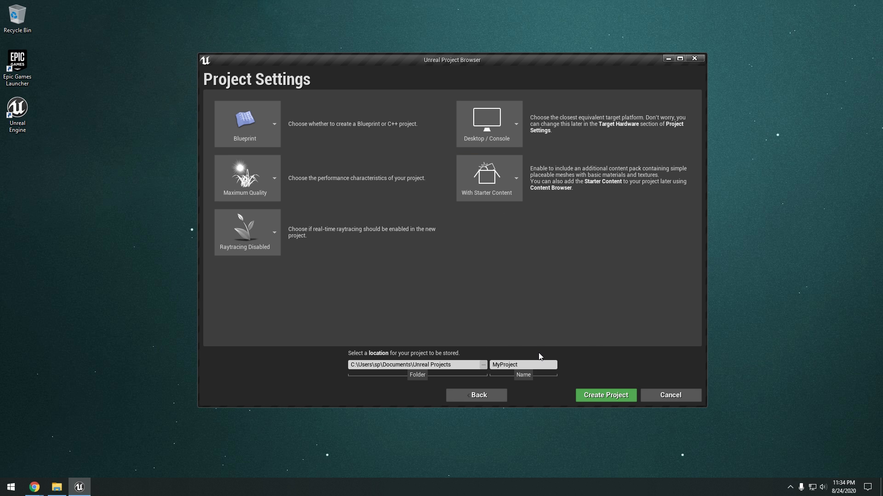
Create the project as MyProject in the Unreal Projects folder and permanently dismiss the editor's welcome tutorial reminder.
{"action": "double_click", "coordinate": [535, 369]}
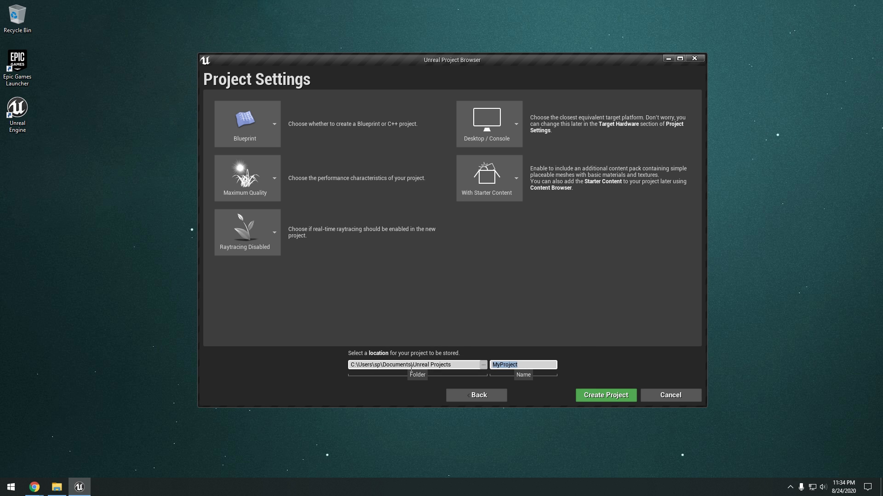
{"action": "left_click", "coordinate": [601, 398]}
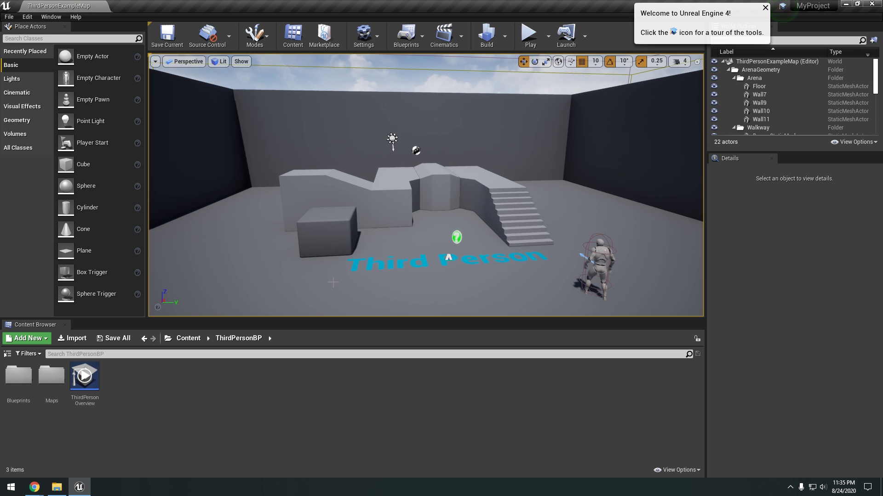
{"action": "left_click", "coordinate": [782, 7]}
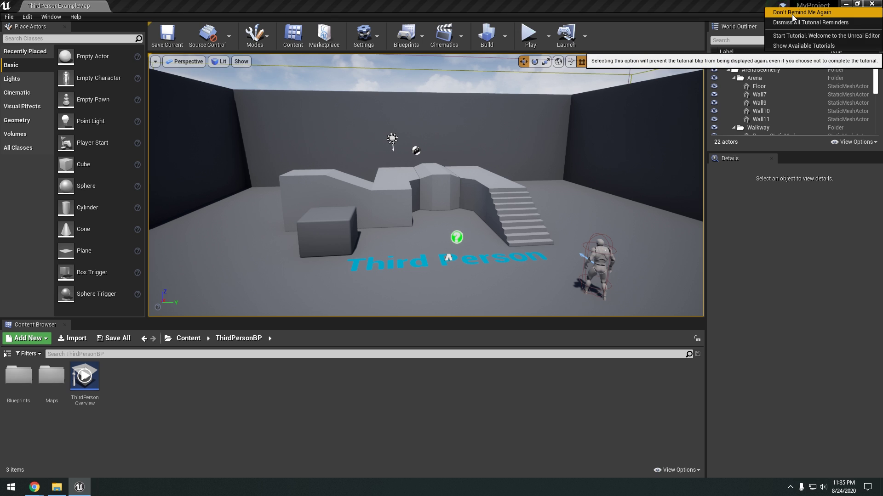
{"action": "left_click", "coordinate": [792, 14]}
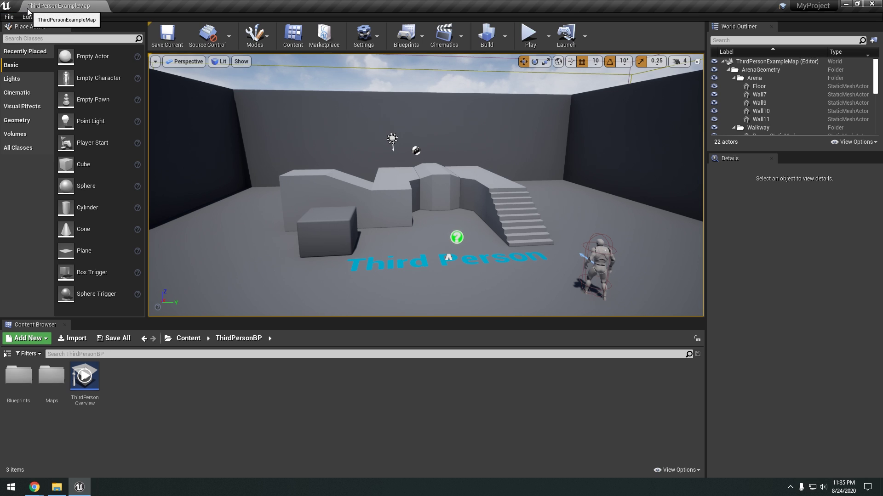
Examine the editor's file commands and its documentation, forum and support resources.
{"action": "left_click", "coordinate": [9, 17]}
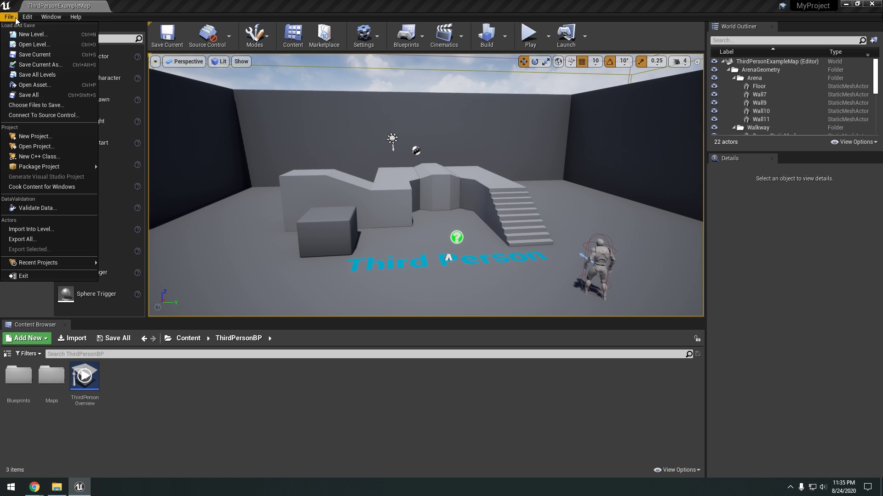
{"action": "mouse_move", "coordinate": [76, 19]}
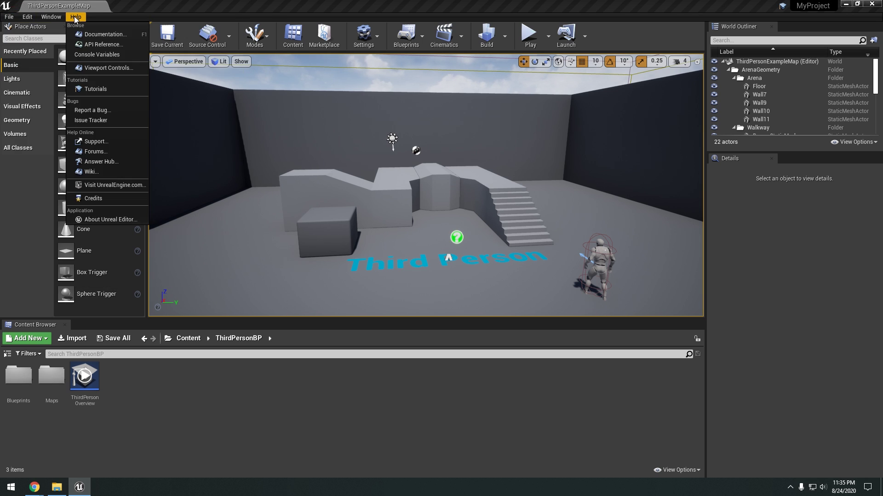
{"action": "mouse_move", "coordinate": [3, 17]}
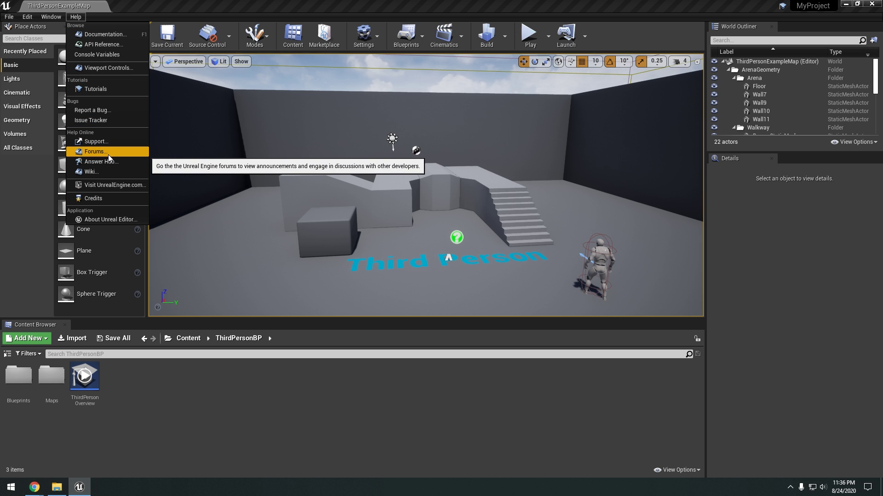
{"action": "left_click", "coordinate": [103, 4]}
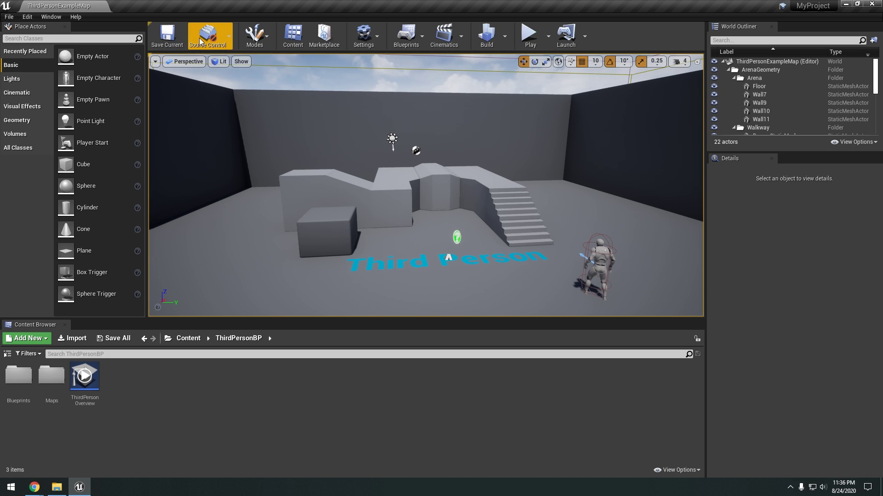
Examine the available editor modes and the Engine Scalability Settings.
{"action": "left_click", "coordinate": [258, 37]}
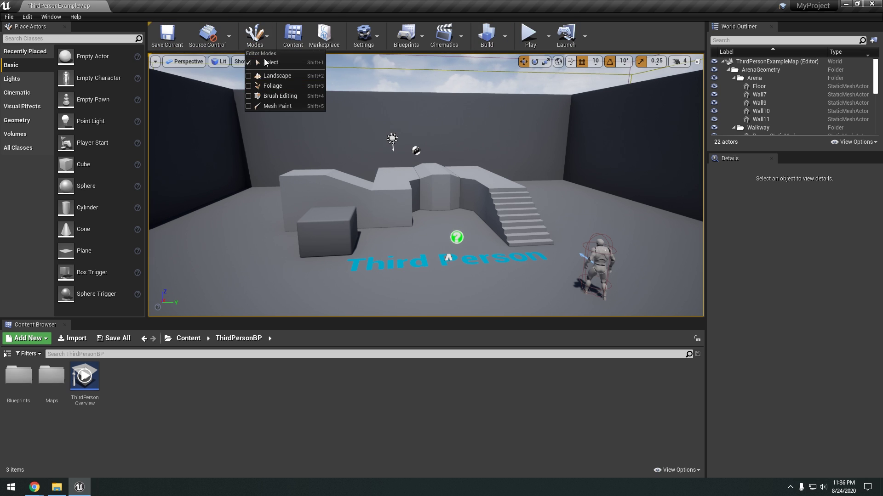
{"action": "left_click", "coordinate": [255, 36]}
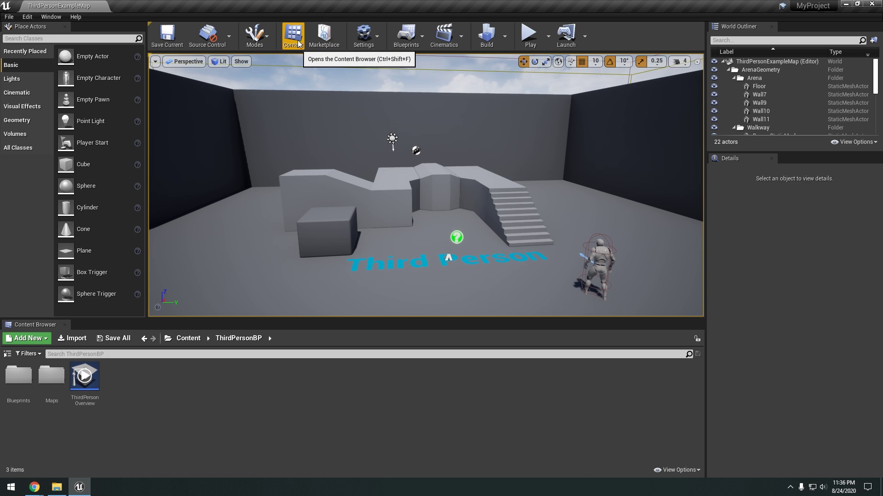
{"action": "left_click", "coordinate": [364, 36]}
{"action": "mouse_move", "coordinate": [414, 166]}
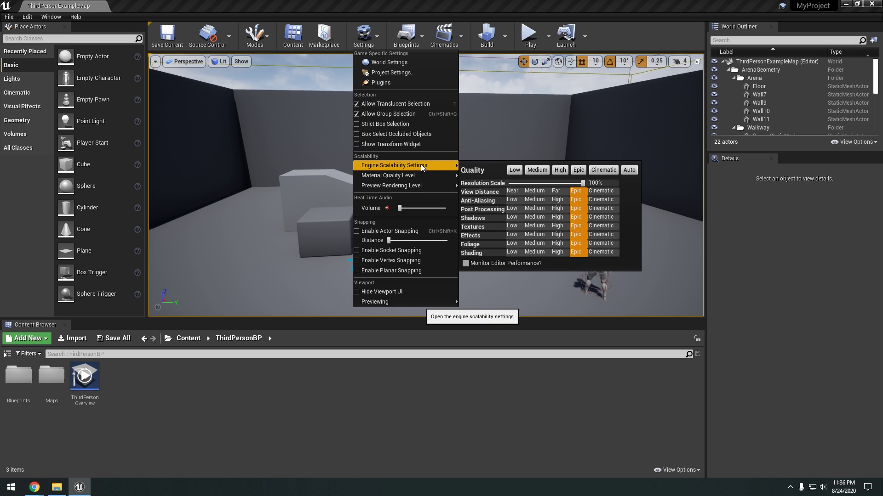
Examine the Blueprint, Cinematics and Build options for the level.
{"action": "left_click", "coordinate": [422, 44]}
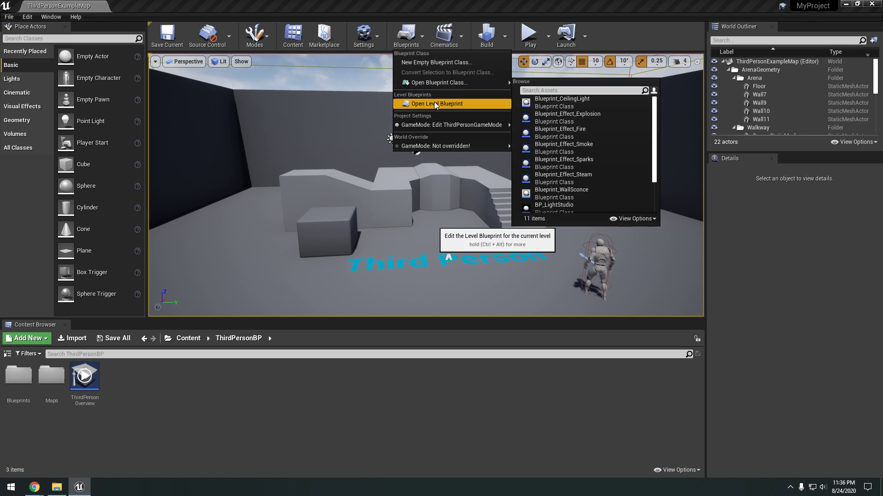
{"action": "left_click", "coordinate": [419, 31]}
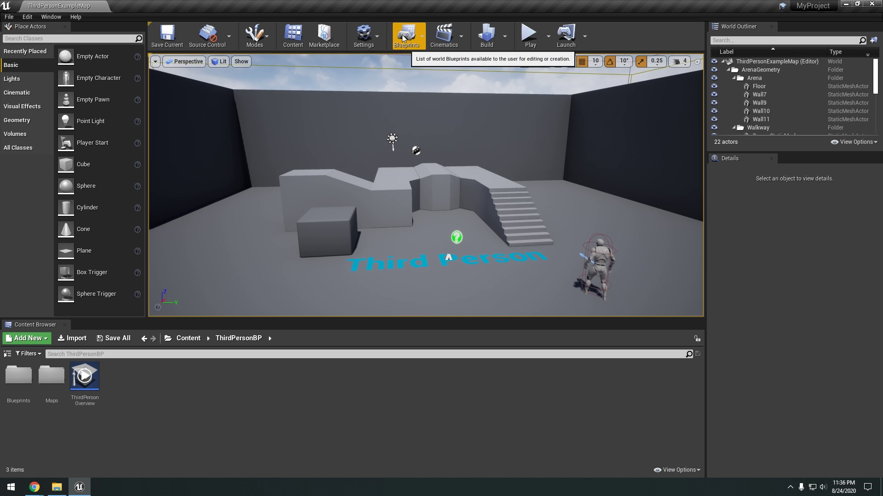
{"action": "left_click", "coordinate": [459, 43]}
{"action": "left_click", "coordinate": [460, 42]}
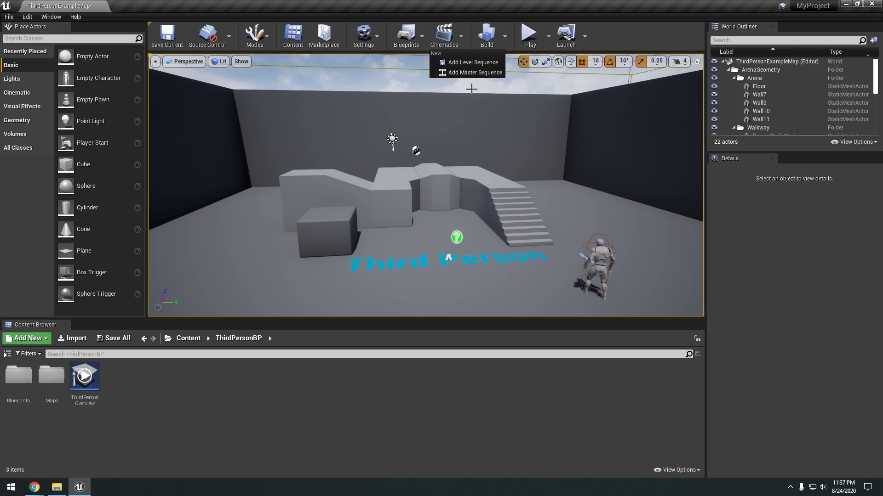
{"action": "left_click", "coordinate": [452, 41]}
{"action": "left_click", "coordinate": [505, 41]}
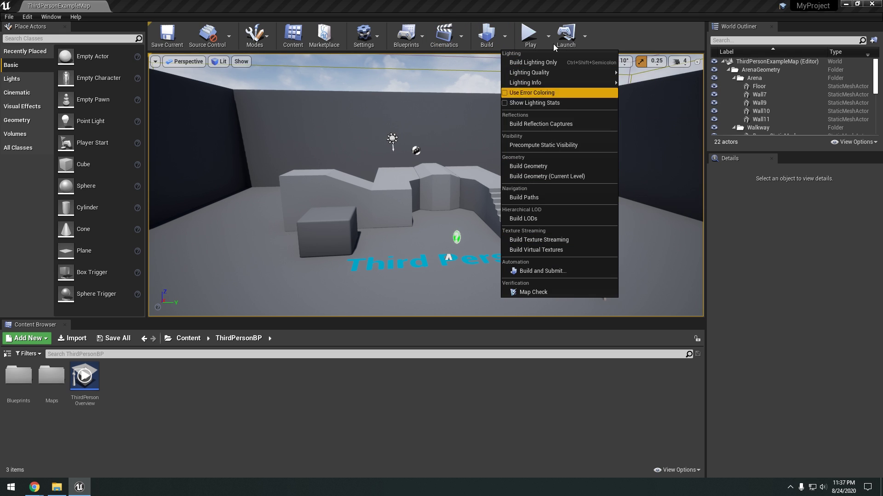
{"action": "left_click", "coordinate": [535, 2]}
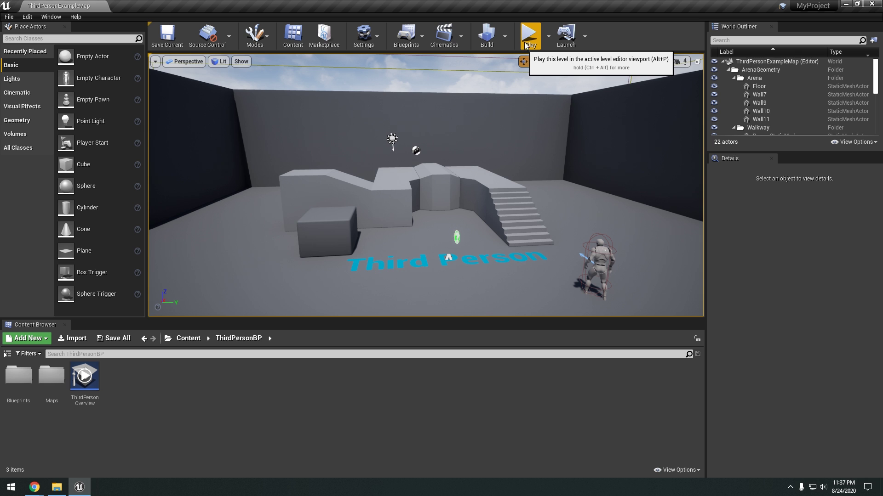
Play the level in the viewport, run the third-person character around and stop the play session.
{"action": "left_click", "coordinate": [529, 41]}
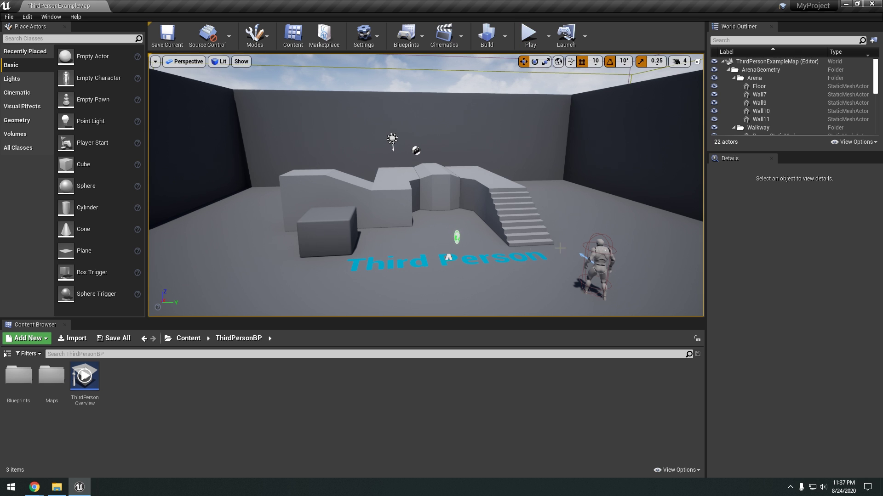
{"action": "left_click", "coordinate": [529, 37]}
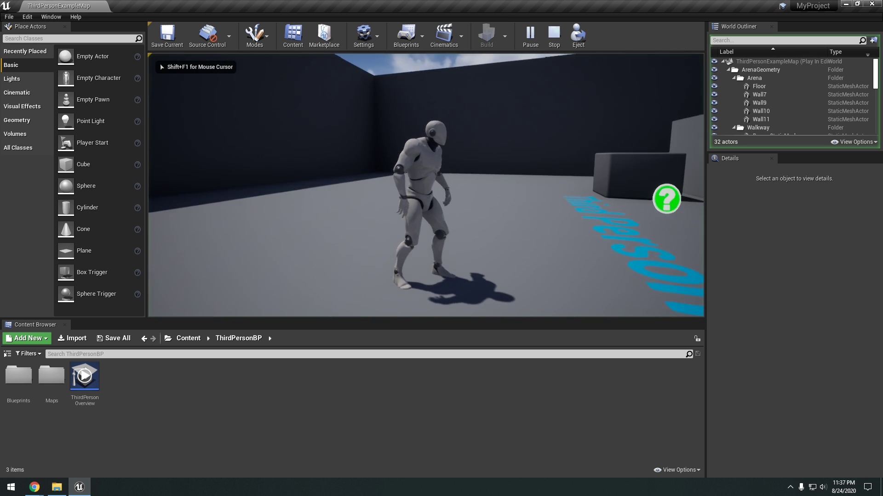
{"action": "key", "text": "a"}
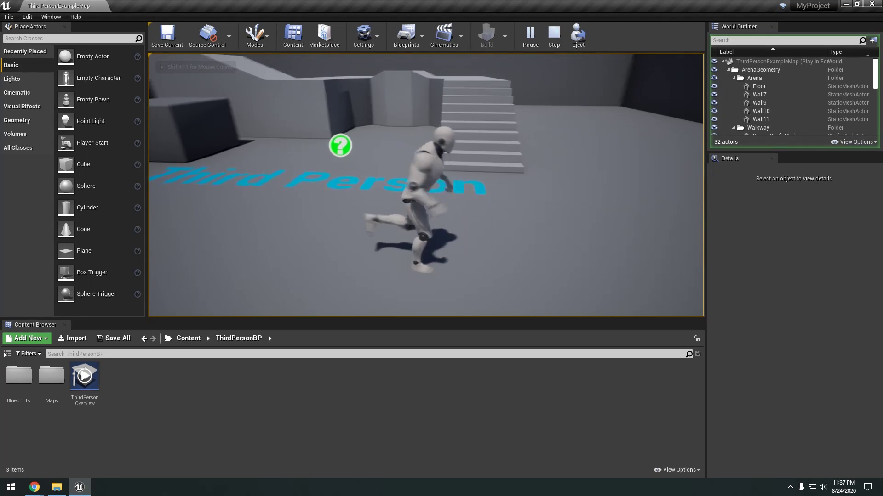
{"action": "key", "text": "Escape"}
Select the sky sphere in the level and enlarge the World Outliner to show more actors.
{"action": "left_click", "coordinate": [600, 177]}
{"action": "right_click_drag", "start_coordinate": [599, 179], "coordinate": [597, 184]}
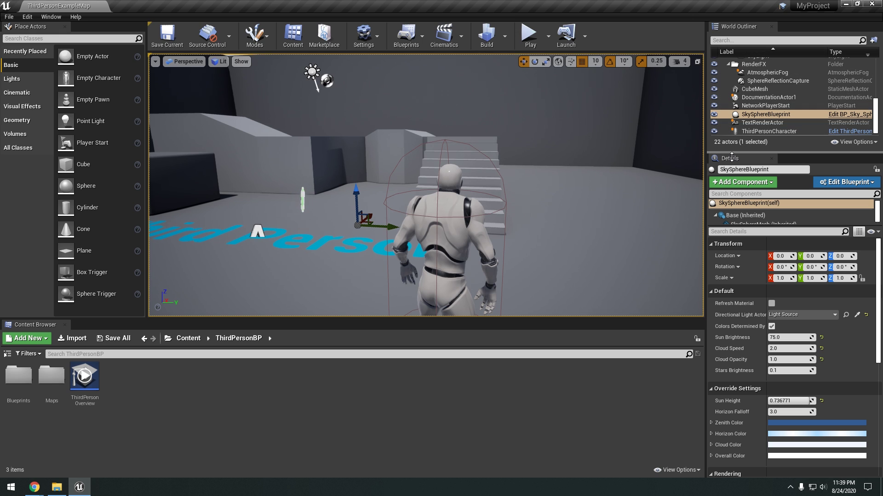
{"action": "left_click_drag", "start_coordinate": [732, 157], "coordinate": [731, 202]}
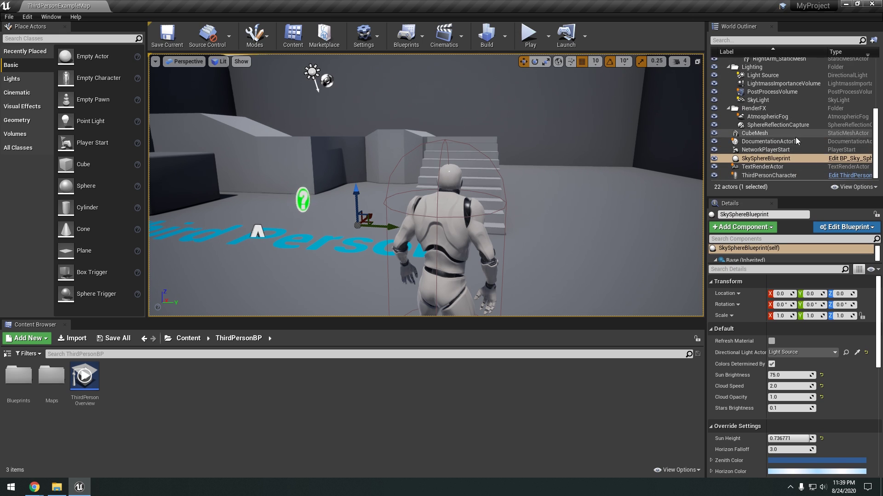
Browse the level's actors in the World Outliner, selecting Linear_Stair_StaticMesh and SkyLight to inspect their details.
{"action": "scroll", "coordinate": [804, 142], "scroll_direction": "up", "scroll_amount": 5}
{"action": "scroll", "coordinate": [810, 148], "scroll_direction": "up", "scroll_amount": 1}
{"action": "scroll", "coordinate": [775, 107], "scroll_direction": "down", "scroll_amount": 4}
{"action": "scroll", "coordinate": [779, 108], "scroll_direction": "up", "scroll_amount": 5}
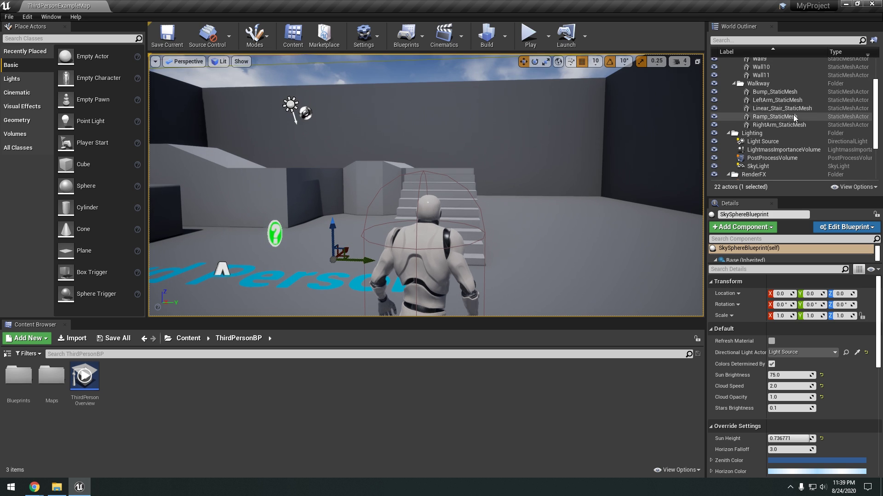
{"action": "scroll", "coordinate": [791, 110], "scroll_direction": "up", "scroll_amount": 3}
{"action": "right_click_drag", "start_coordinate": [329, 141], "coordinate": [313, 184]}
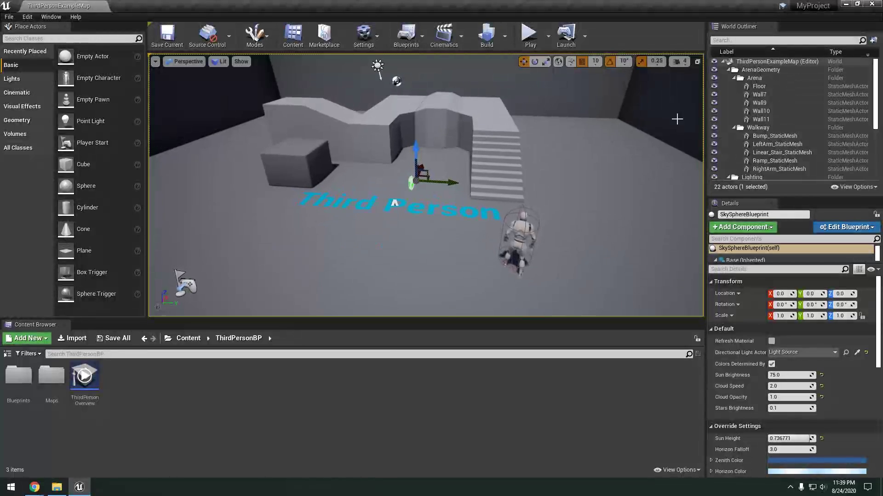
{"action": "left_click", "coordinate": [749, 104]}
{"action": "key", "text": "f"}
{"action": "left_click", "coordinate": [769, 153]}
{"action": "scroll", "coordinate": [769, 152], "scroll_direction": "down", "scroll_amount": 5}
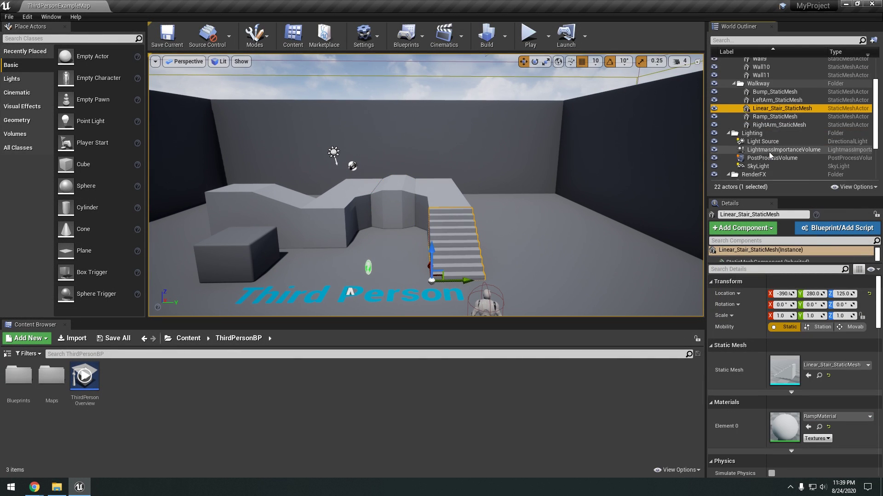
{"action": "left_click", "coordinate": [758, 100]}
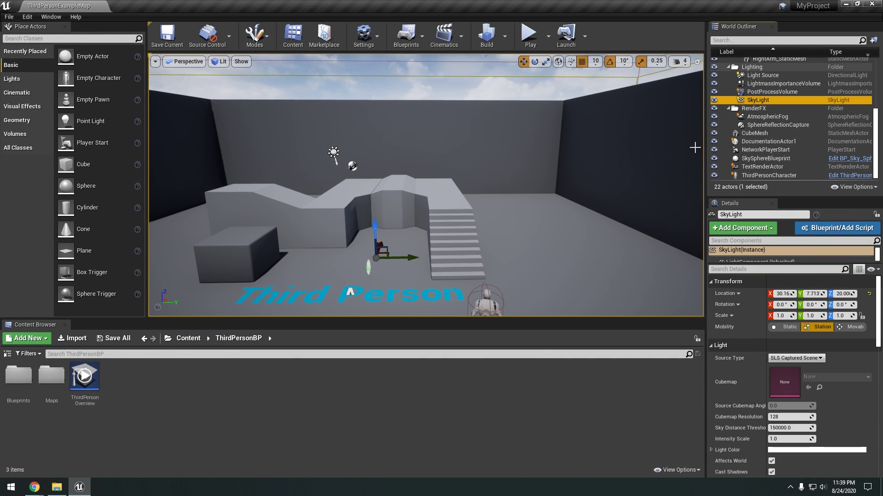
Look through the level's actors in the World Outliner and shrink it to give the Details panel more room.
{"action": "scroll", "coordinate": [771, 152], "scroll_direction": "up", "scroll_amount": 5}
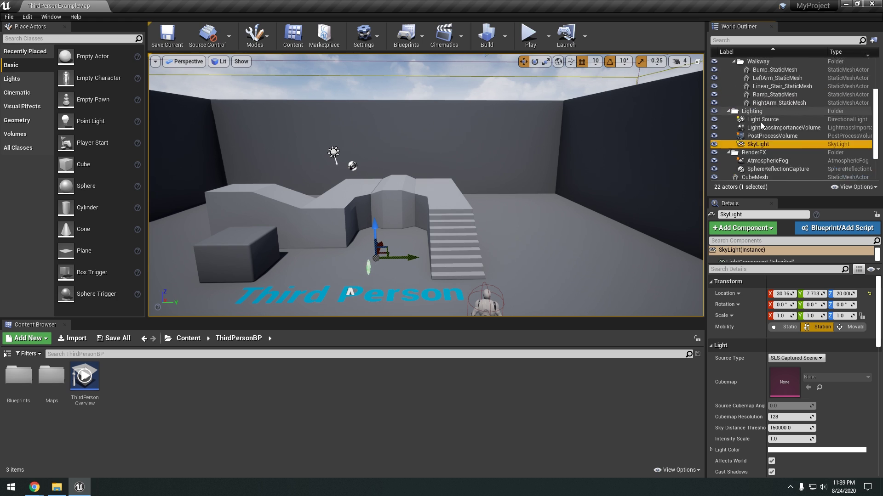
{"action": "scroll", "coordinate": [782, 114], "scroll_direction": "down", "scroll_amount": 5}
{"action": "scroll", "coordinate": [787, 118], "scroll_direction": "up", "scroll_amount": 5}
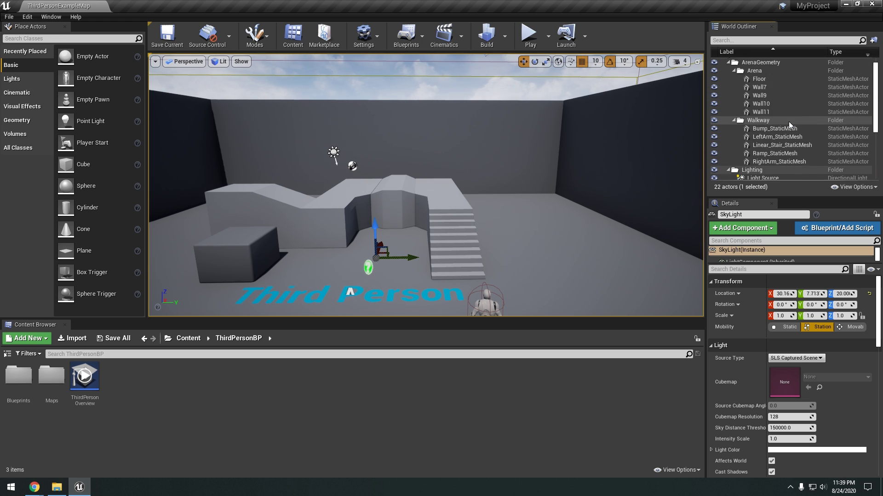
{"action": "scroll", "coordinate": [815, 115], "scroll_direction": "down", "scroll_amount": 5}
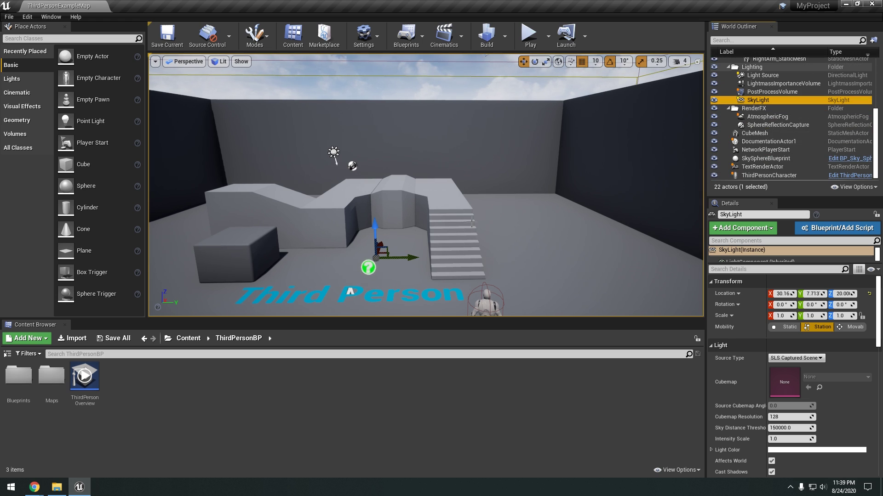
{"action": "scroll", "coordinate": [750, 138], "scroll_direction": "up", "scroll_amount": 5}
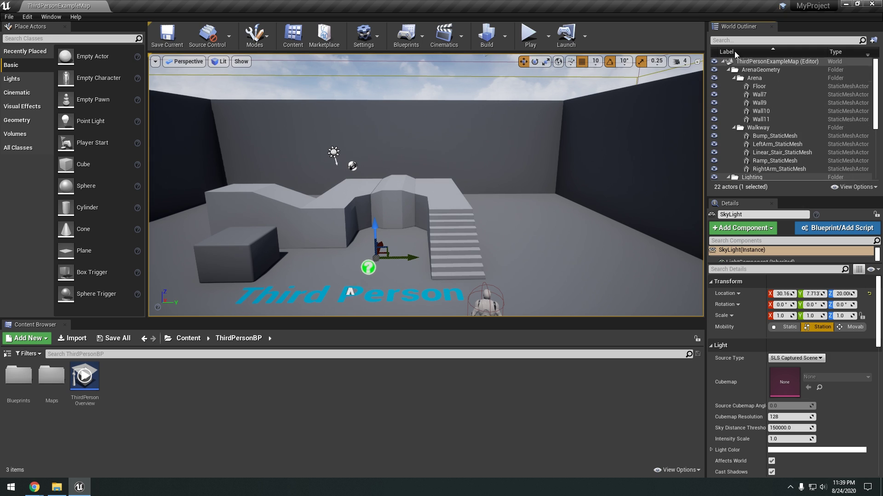
{"action": "scroll", "coordinate": [759, 141], "scroll_direction": "down", "scroll_amount": 2}
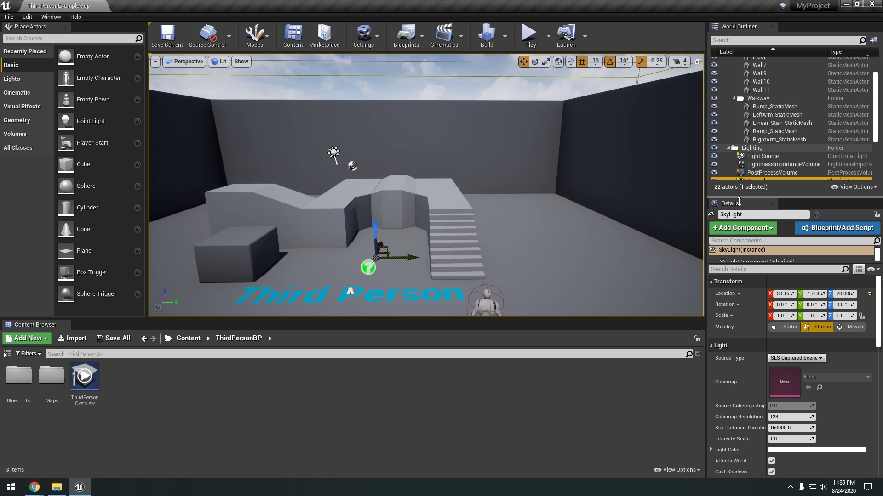
{"action": "left_click_drag", "start_coordinate": [738, 201], "coordinate": [736, 162]}
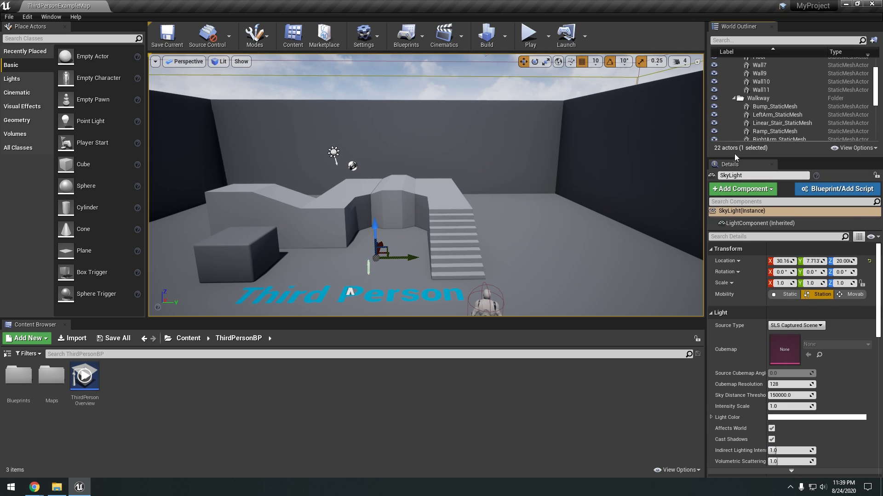
Select the Wall10 actor in the Arena folder and review its transform, material, physics and collision details.
{"action": "scroll", "coordinate": [785, 118], "scroll_direction": "up", "scroll_amount": 2}
{"action": "left_click", "coordinate": [760, 96]}
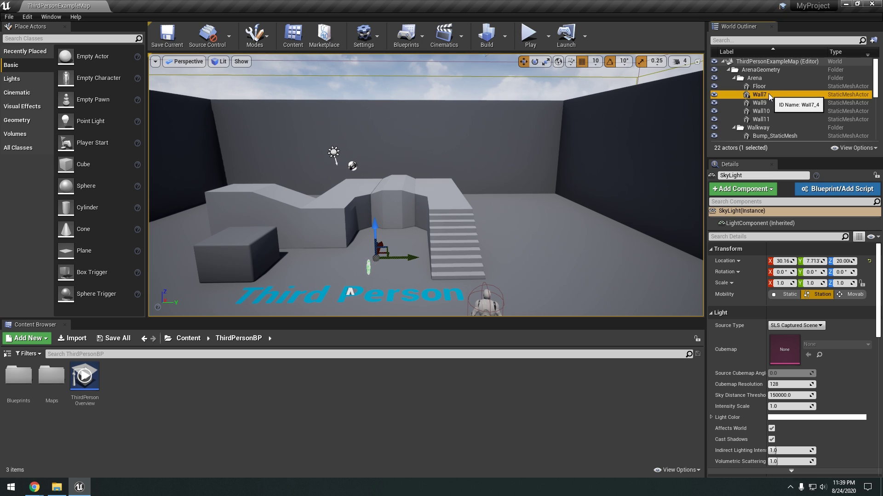
{"action": "left_click", "coordinate": [774, 111]}
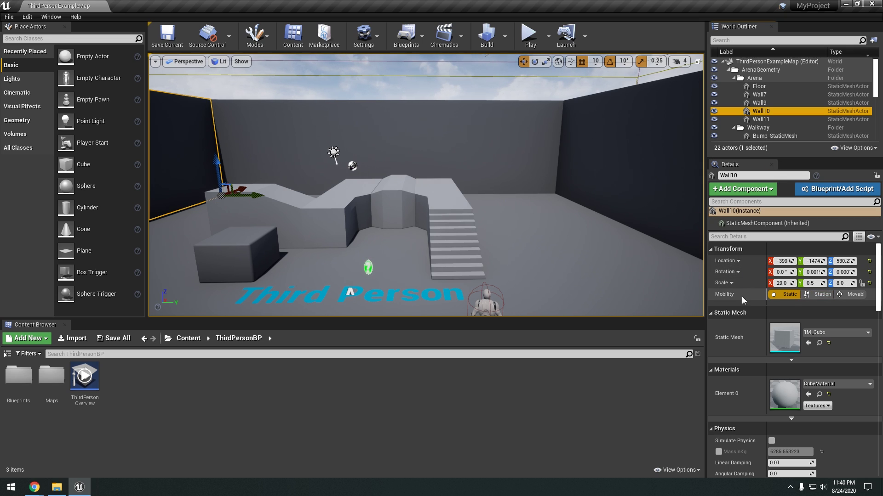
{"action": "scroll", "coordinate": [742, 299], "scroll_direction": "down", "scroll_amount": 1}
{"action": "scroll", "coordinate": [740, 317], "scroll_direction": "down", "scroll_amount": 9}
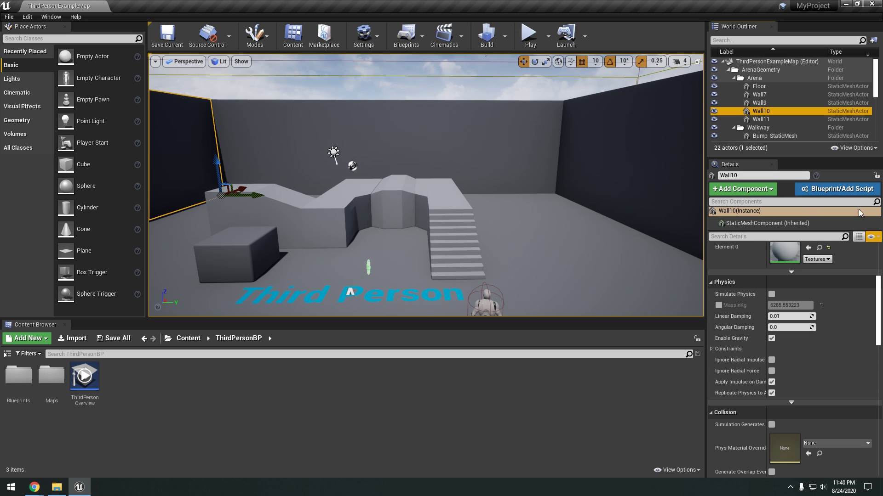
{"action": "scroll", "coordinate": [828, 111], "scroll_direction": "down", "scroll_amount": 7}
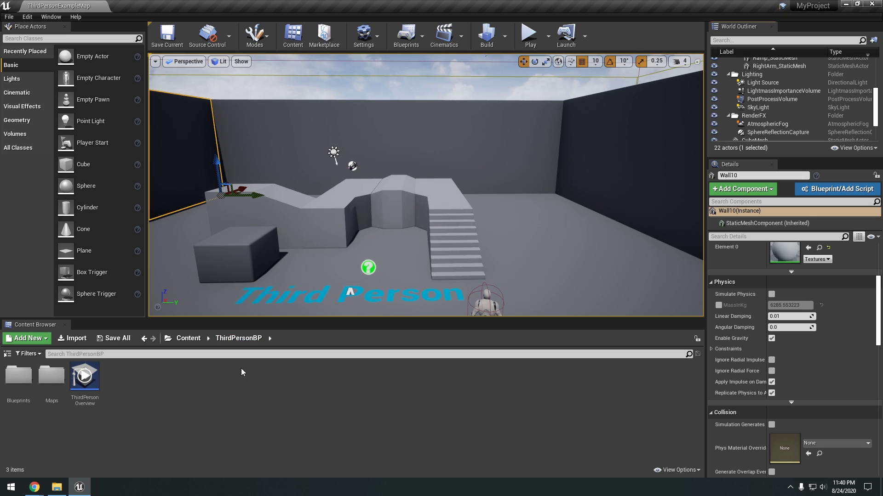
Browse the project's Mannequin content, viewing its Animations folder and opening its Character folder.
{"action": "left_click", "coordinate": [187, 339]}
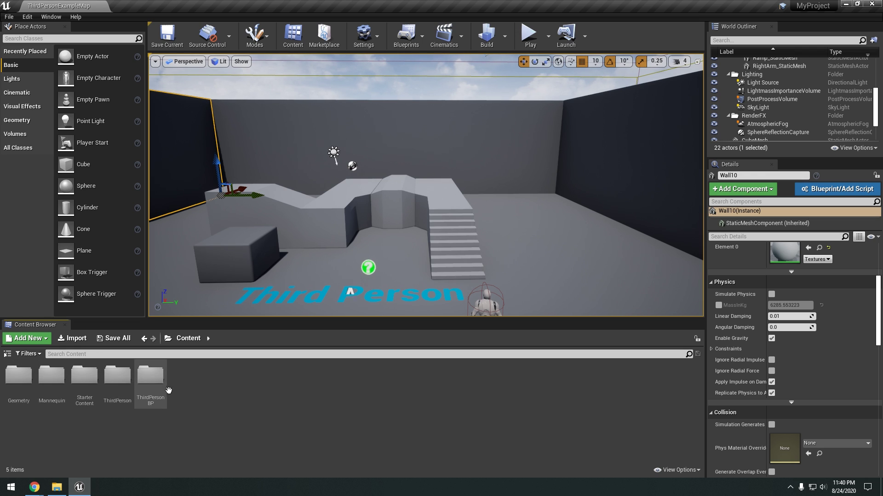
{"action": "double_click", "coordinate": [60, 394]}
{"action": "double_click", "coordinate": [18, 376]}
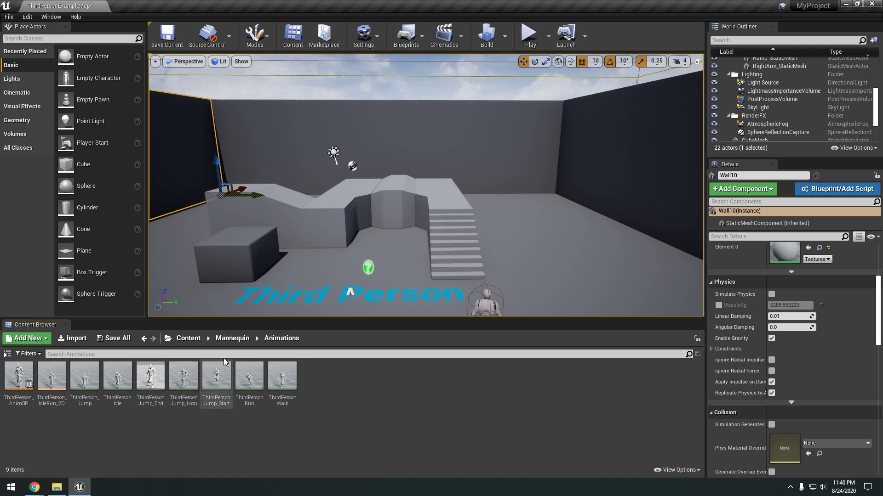
{"action": "left_click", "coordinate": [230, 339]}
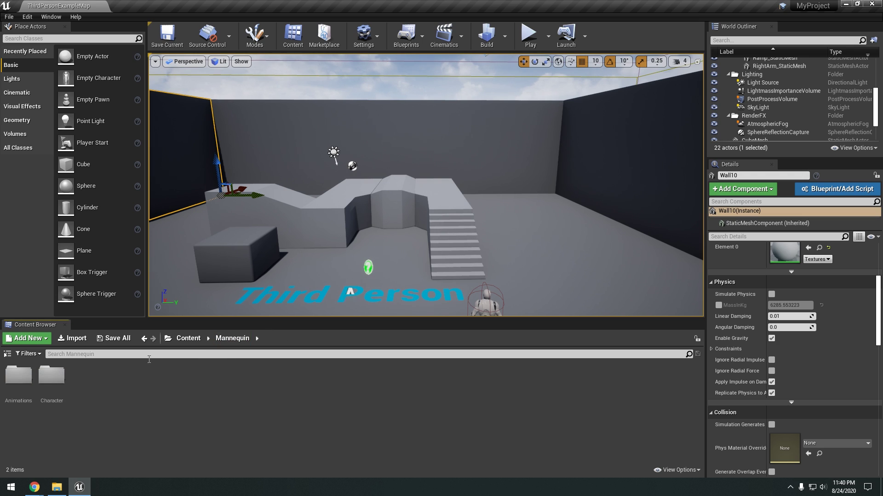
{"action": "double_click", "coordinate": [80, 384]}
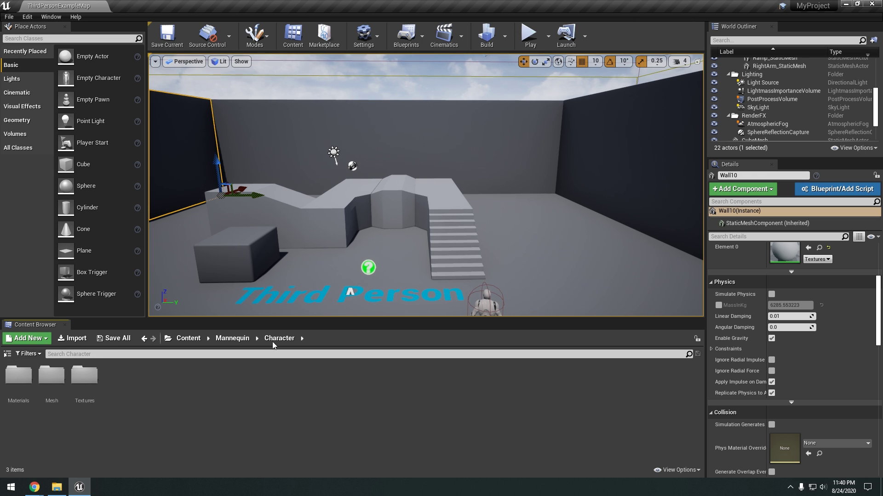
Examine the options for creating new assets in the Character folder and close them without creating anything.
{"action": "right_click_drag", "start_coordinate": [520, 185], "coordinate": [502, 193]}
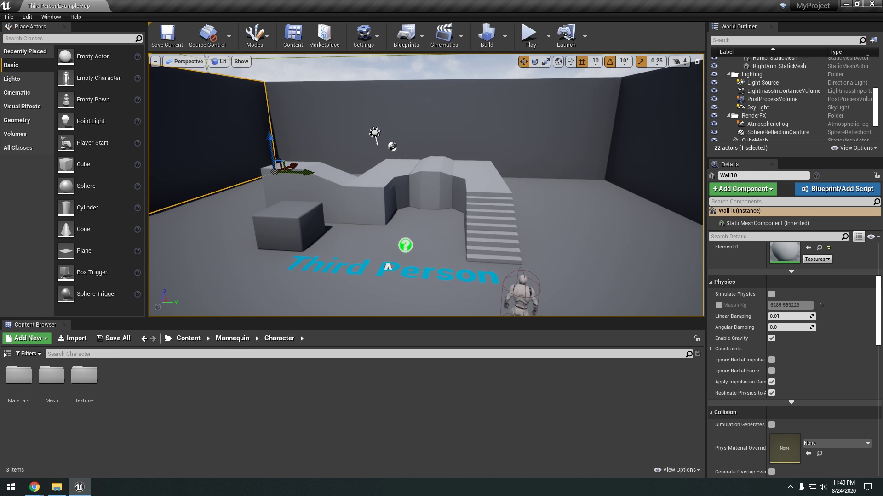
{"action": "right_click", "coordinate": [142, 378]}
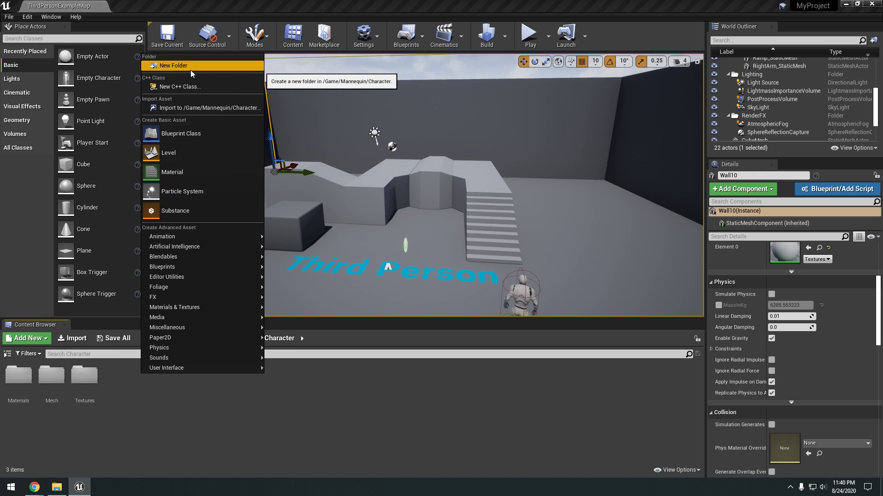
{"action": "left_click", "coordinate": [109, 121]}
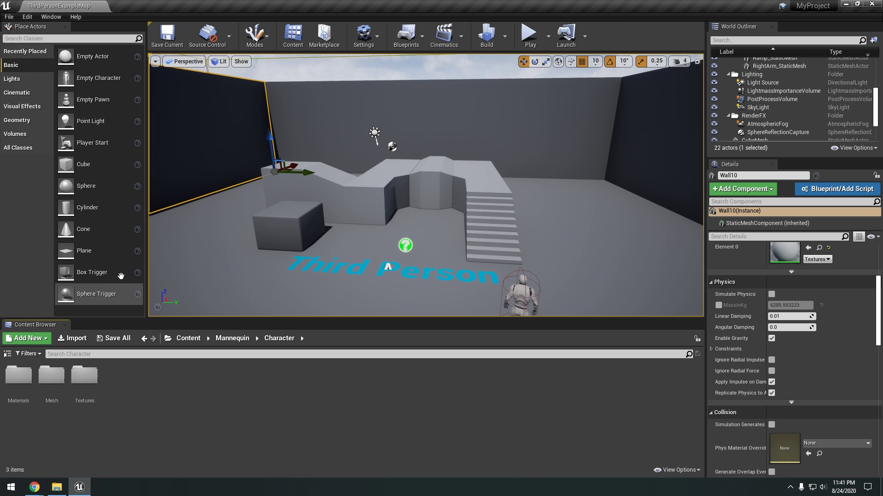
{"action": "right_click_drag", "start_coordinate": [258, 129], "coordinate": [254, 135]}
{"action": "right_click_drag", "start_coordinate": [191, 121], "coordinate": [186, 141]}
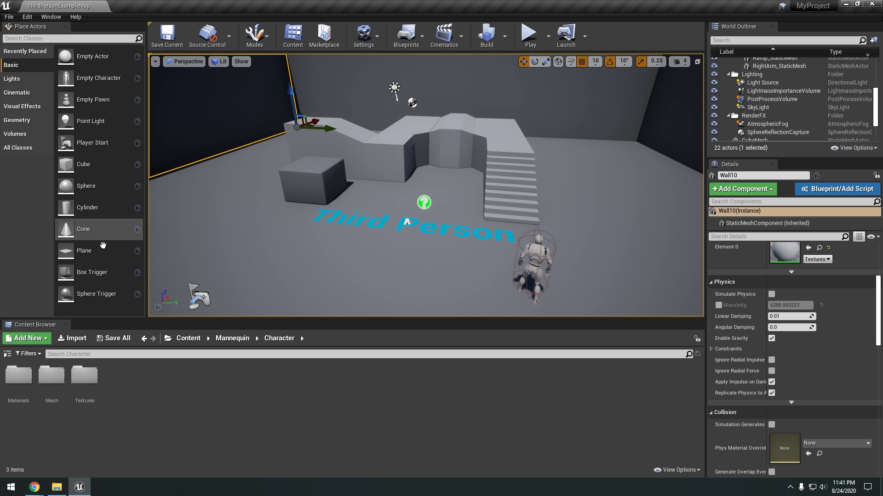
Examine the placeable actors in the Lights, Cinematic, Visual Effects, Geometry, Volumes and All Classes categories.
{"action": "left_click", "coordinate": [12, 79]}
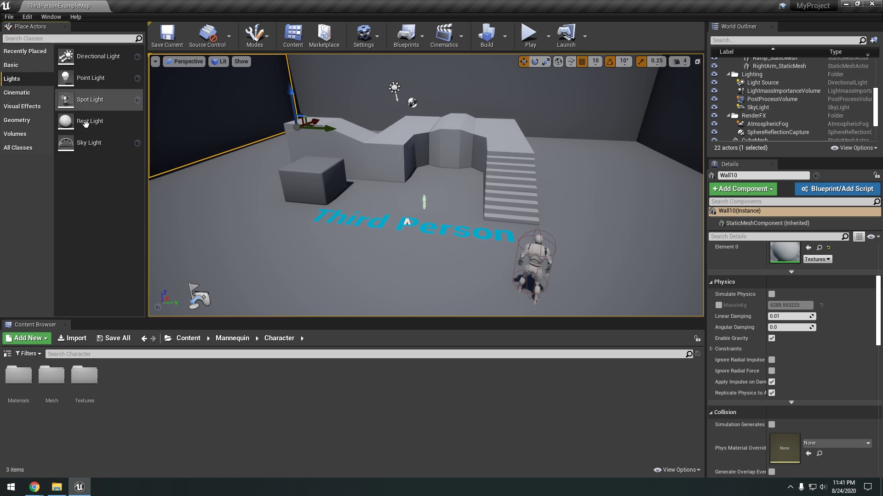
{"action": "left_click", "coordinate": [28, 94]}
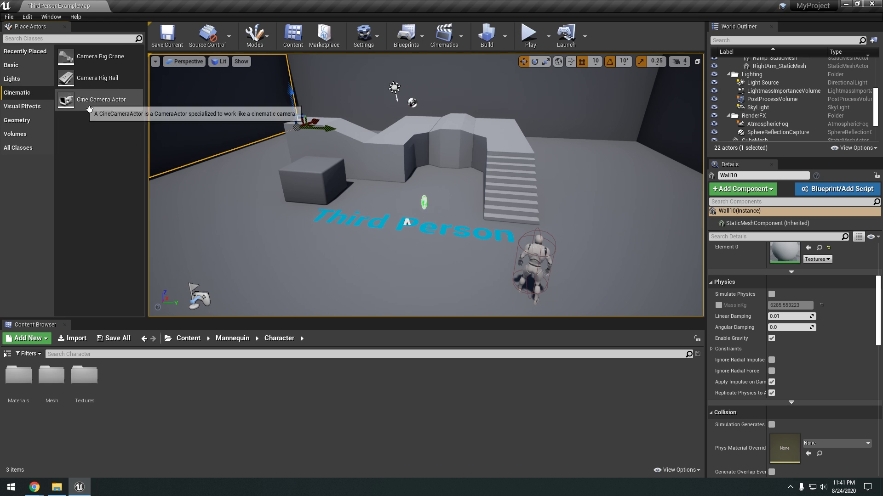
{"action": "left_click", "coordinate": [22, 107]}
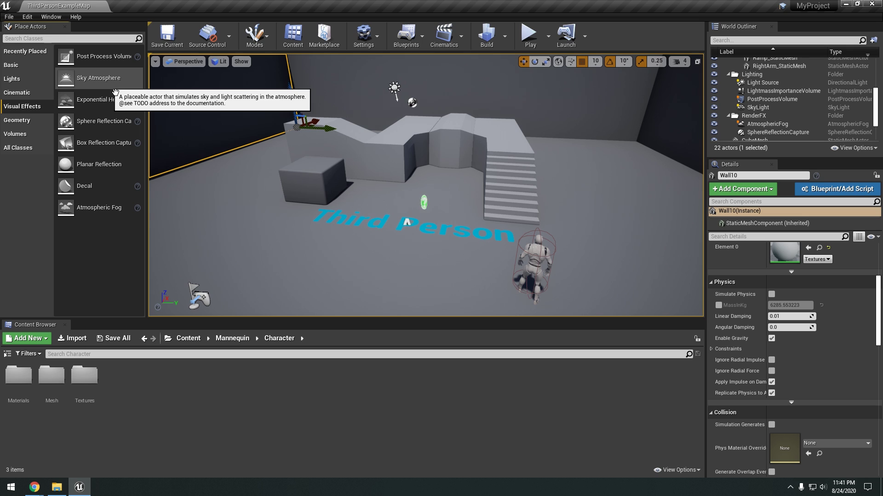
{"action": "left_click", "coordinate": [17, 120]}
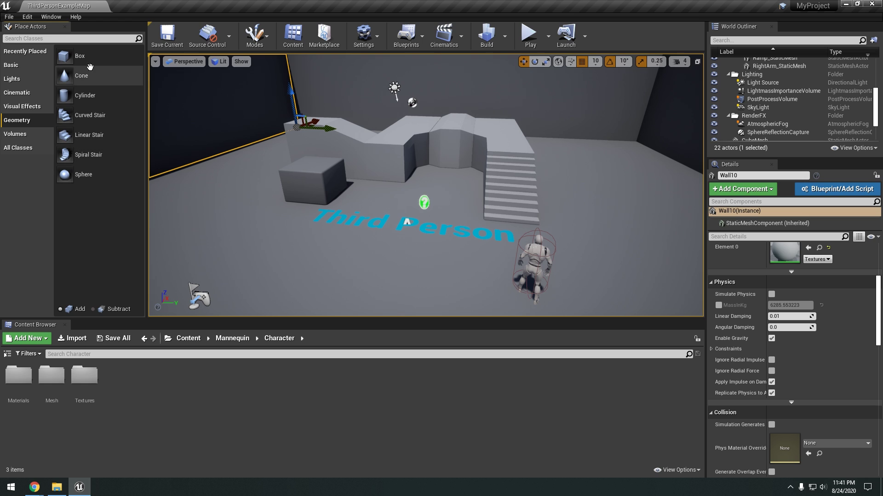
{"action": "left_click", "coordinate": [28, 135]}
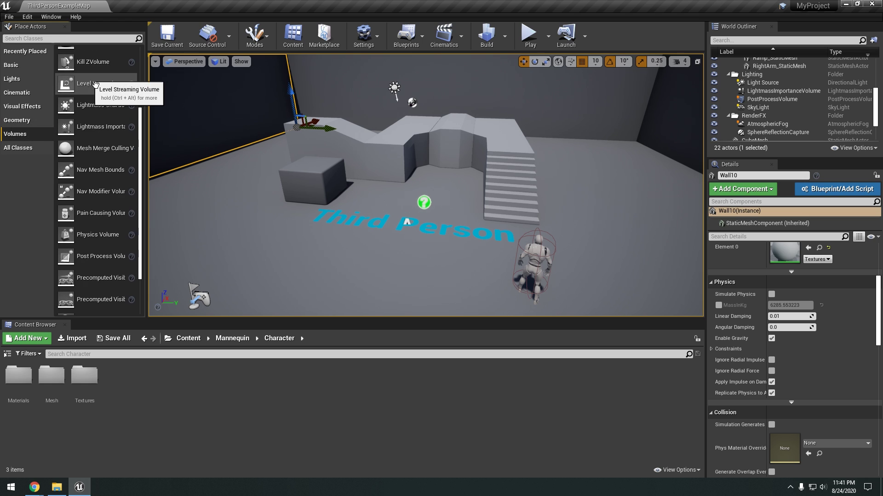
{"action": "left_click", "coordinate": [20, 148]}
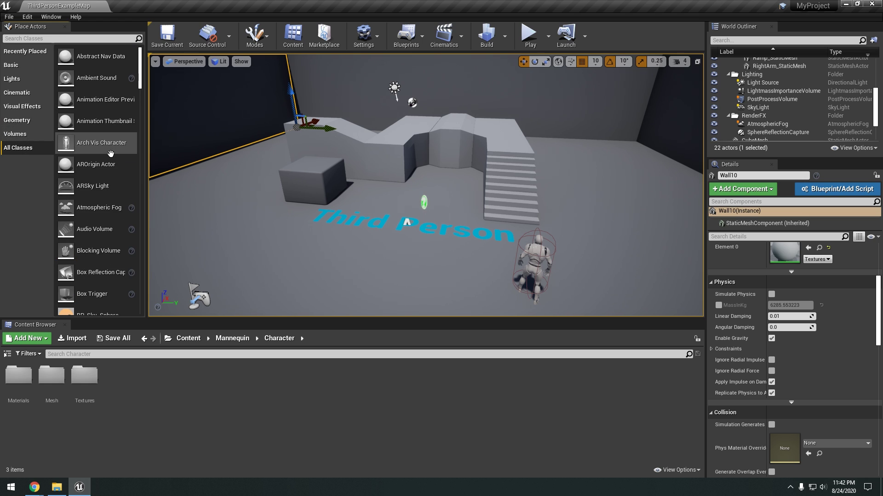
{"action": "scroll", "coordinate": [90, 202], "scroll_direction": "down", "scroll_amount": 15}
{"action": "scroll", "coordinate": [92, 192], "scroll_direction": "up", "scroll_amount": 7}
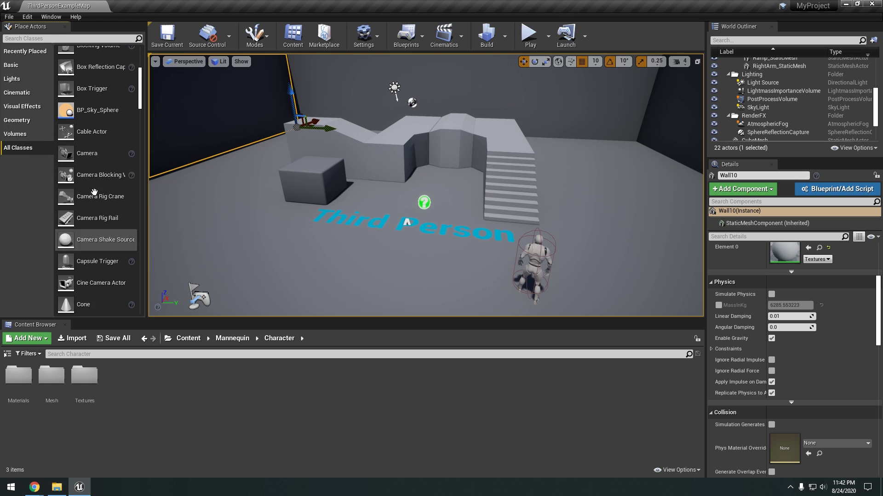
Place a basic cube and a basic sphere in the level near the Third Person floor text.
{"action": "left_click", "coordinate": [20, 65]}
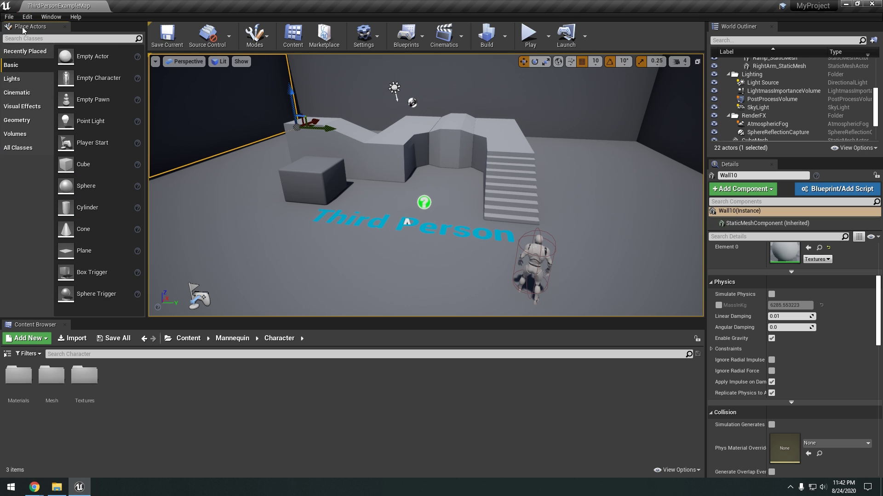
{"action": "left_click_drag", "start_coordinate": [66, 164], "coordinate": [390, 196]}
{"action": "key", "text": "f"}
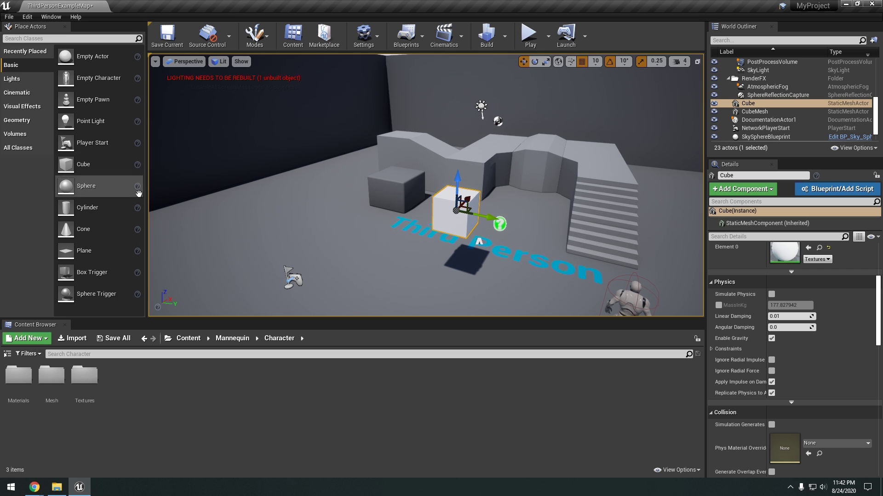
{"action": "left_click_drag", "start_coordinate": [139, 194], "coordinate": [408, 242]}
{"action": "key", "text": "f"}
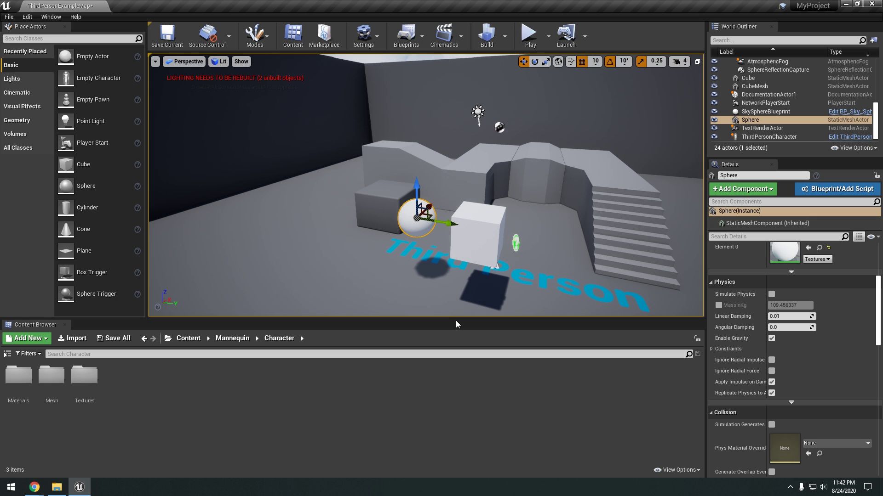
Enlarge the viewport vertically and examine its perspective and orthographic view options.
{"action": "left_click_drag", "start_coordinate": [457, 324], "coordinate": [455, 352]}
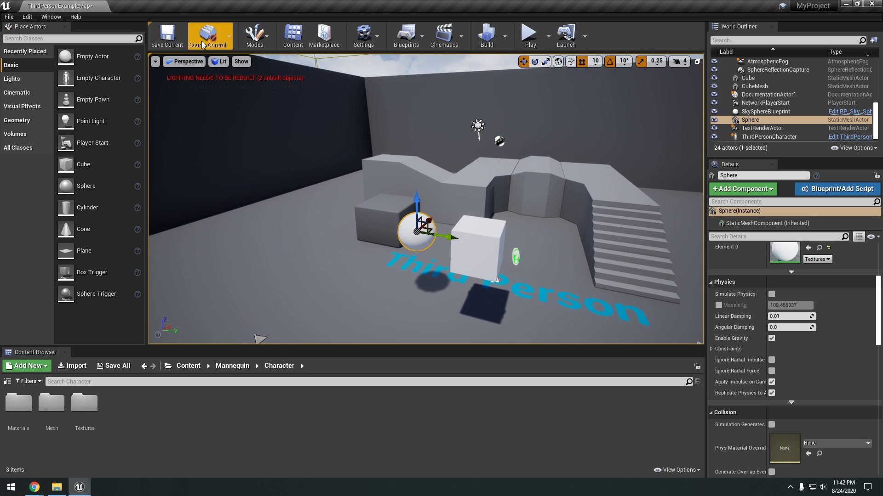
{"action": "left_click", "coordinate": [182, 62]}
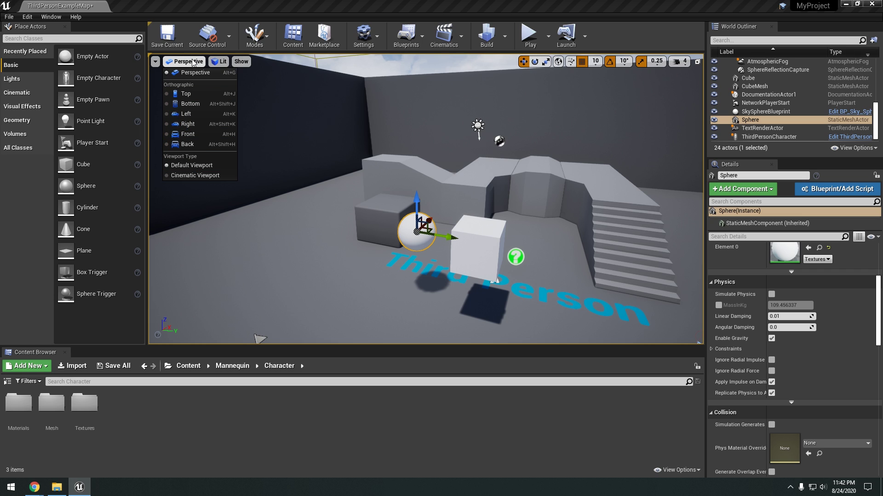
{"action": "left_click", "coordinate": [217, 63]}
Preview the level in the Unlit, Brush Wireframe, Detail Lighting and Player Collision view modes, and return it to Lit.
{"action": "left_click", "coordinate": [220, 63]}
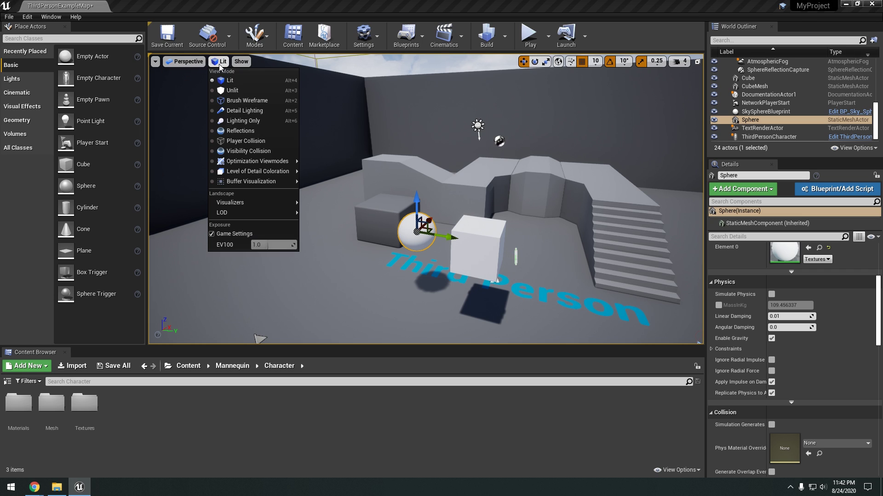
{"action": "left_click", "coordinate": [232, 90]}
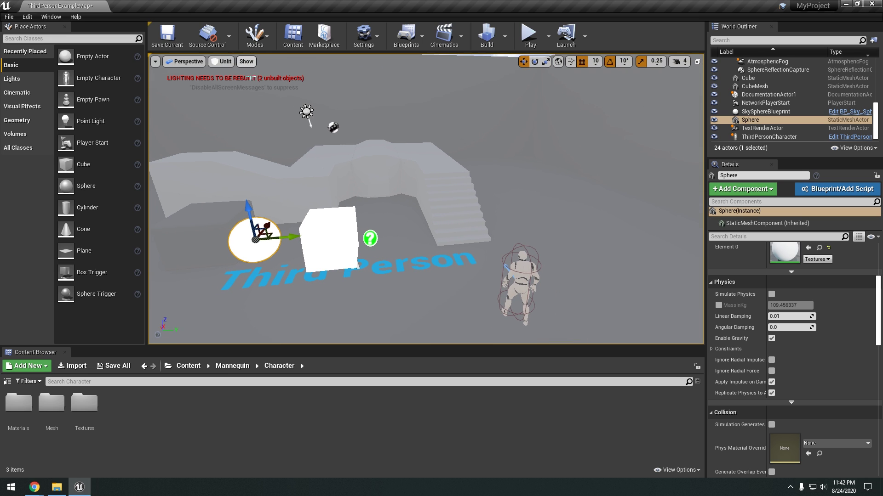
{"action": "left_click", "coordinate": [222, 62]}
{"action": "left_click", "coordinate": [238, 106]}
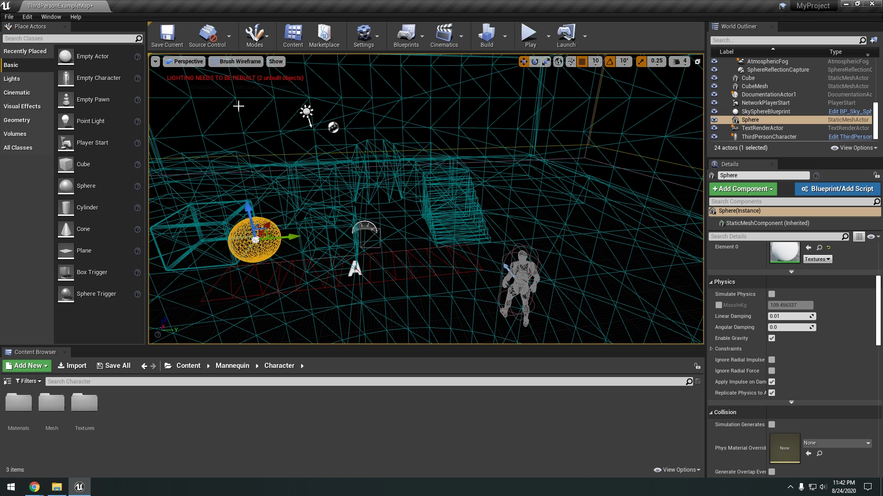
{"action": "left_click", "coordinate": [235, 62]}
{"action": "left_click", "coordinate": [249, 116]}
{"action": "left_click", "coordinate": [234, 63]}
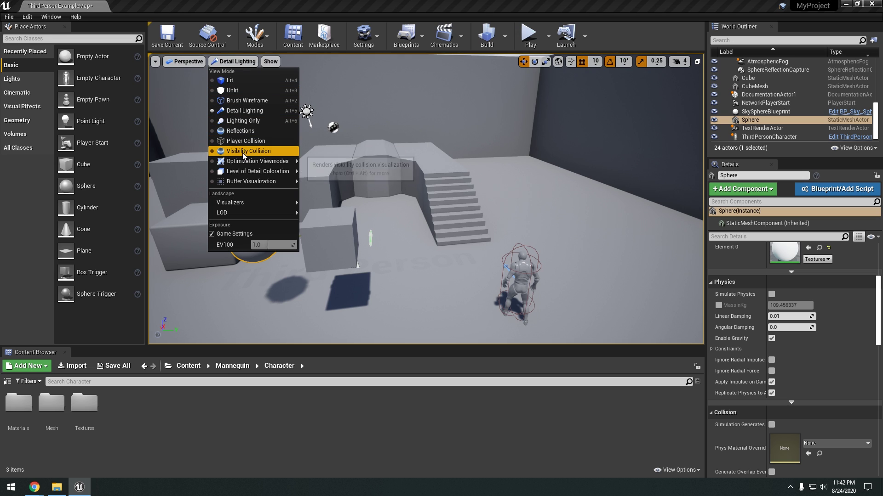
{"action": "left_click", "coordinate": [245, 141]}
{"action": "left_click", "coordinate": [237, 61]}
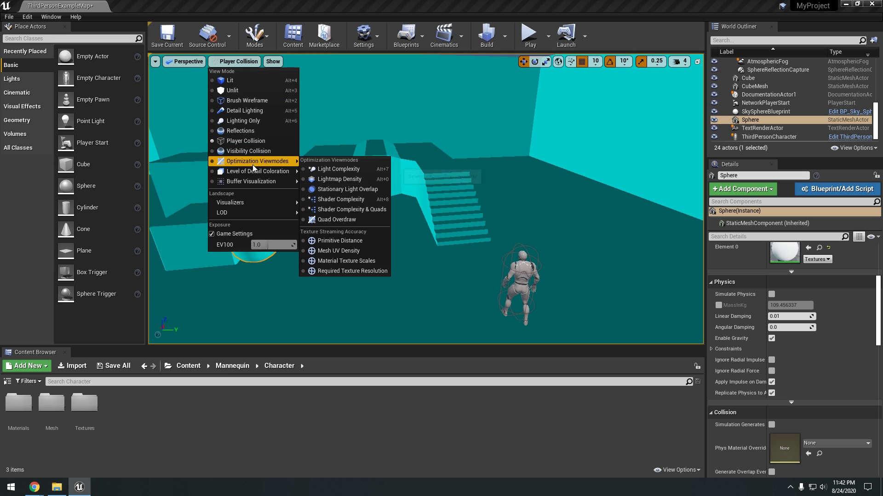
{"action": "left_click", "coordinate": [230, 80]}
Examine the viewport's show flags, including the post-processing flags, without changing any.
{"action": "left_click", "coordinate": [220, 61]}
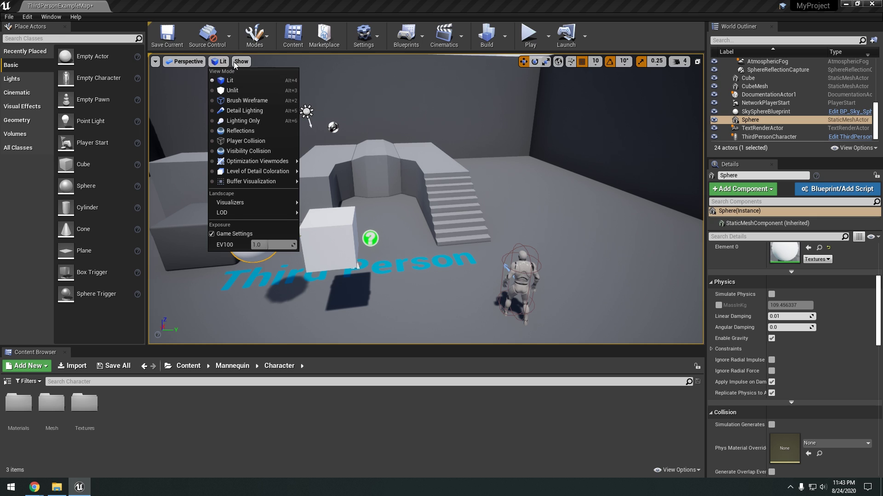
{"action": "left_click", "coordinate": [240, 61]}
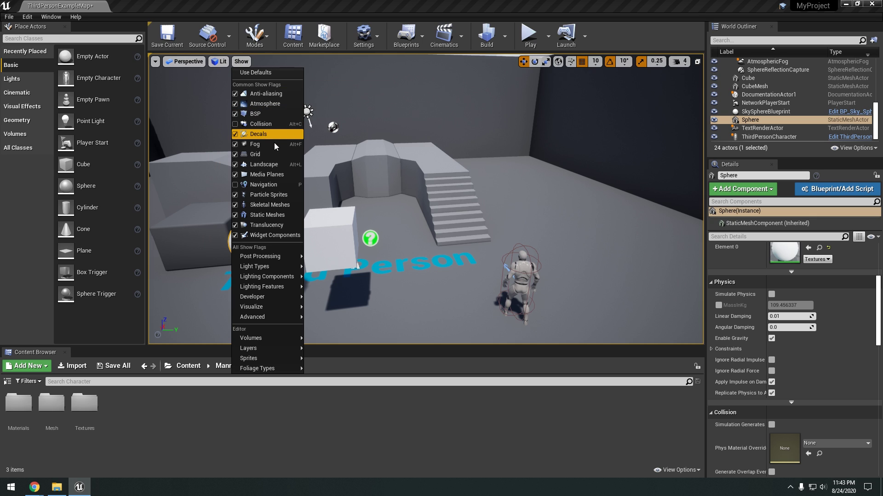
{"action": "mouse_move", "coordinate": [279, 256]}
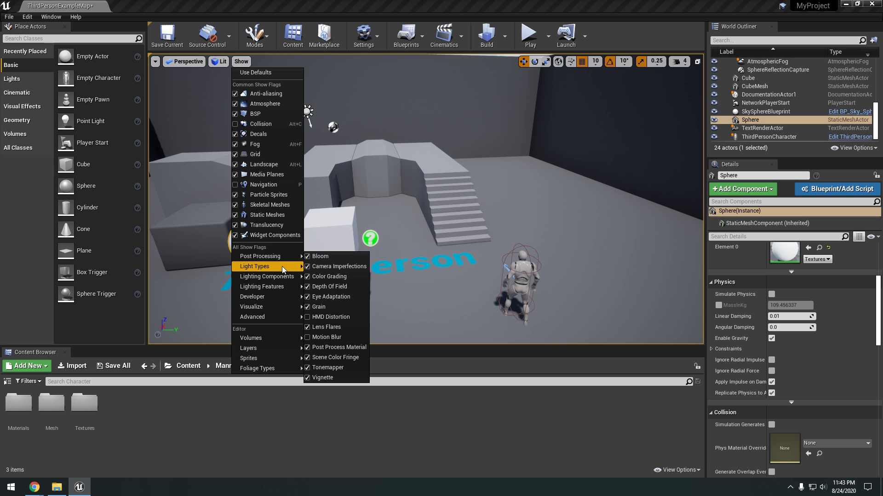
{"action": "left_click", "coordinate": [242, 63]}
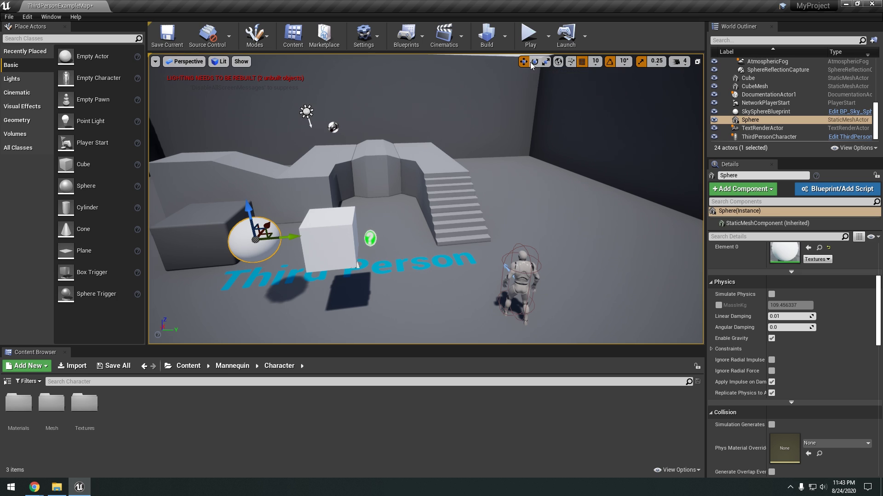
Select the white cube and cycle through the rotate and scale tools back to the move tool.
{"action": "right_click_drag", "start_coordinate": [529, 118], "coordinate": [518, 128]}
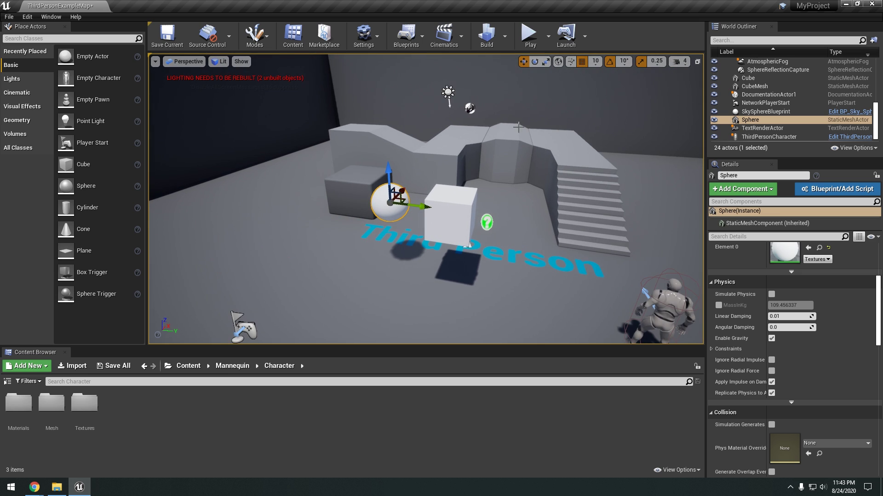
{"action": "left_click", "coordinate": [447, 209]}
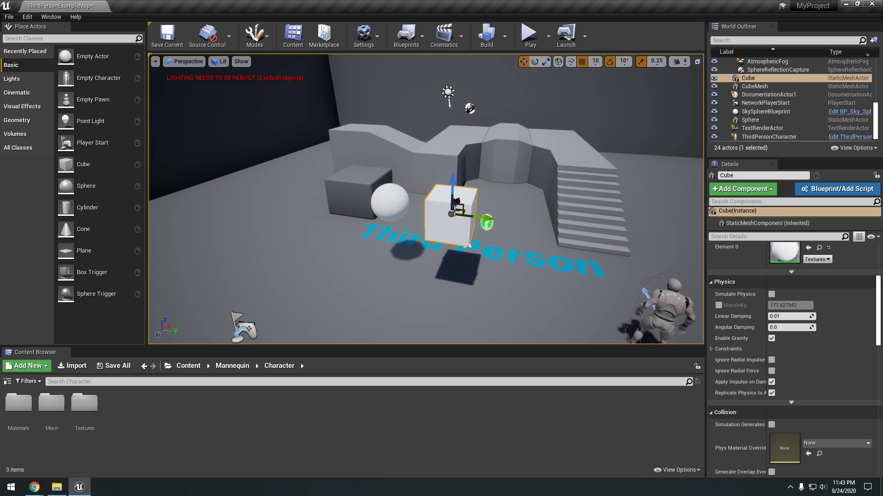
{"action": "left_click_drag", "start_coordinate": [503, 152], "coordinate": [516, 128]}
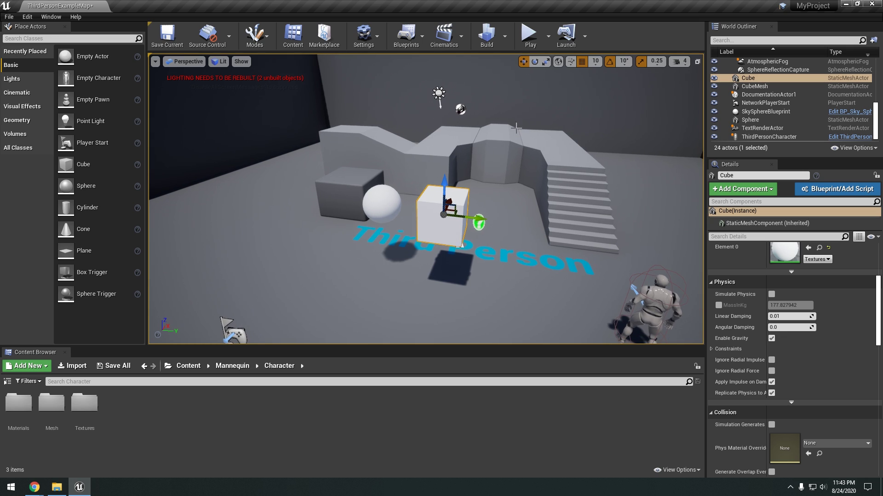
{"action": "left_click", "coordinate": [536, 64]}
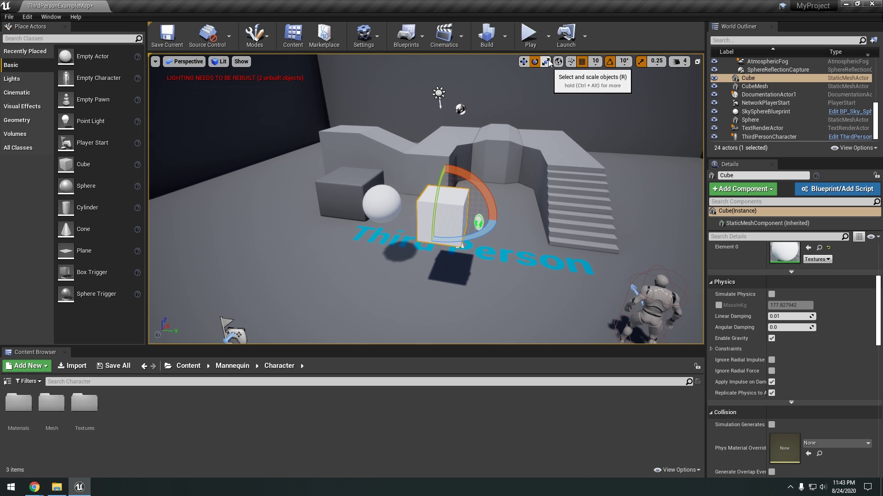
{"action": "left_click", "coordinate": [546, 61]}
{"action": "left_click", "coordinate": [523, 61]}
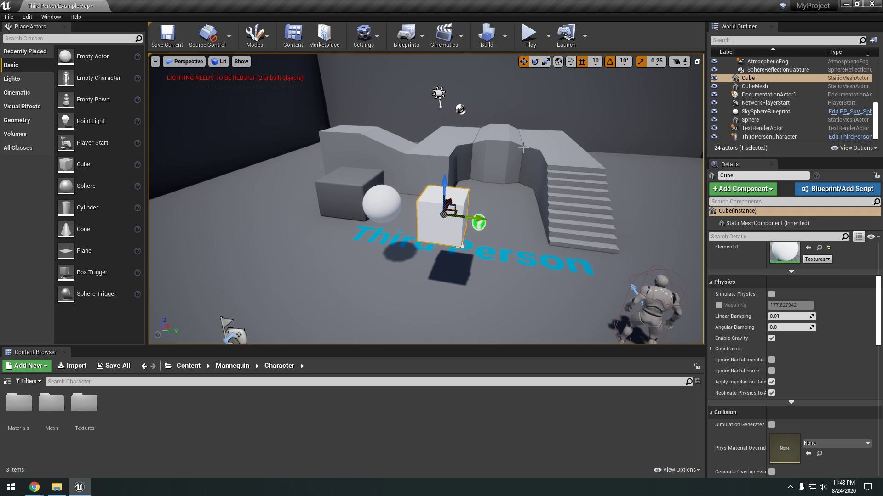
{"action": "right_click_drag", "start_coordinate": [568, 79], "coordinate": [575, 82]}
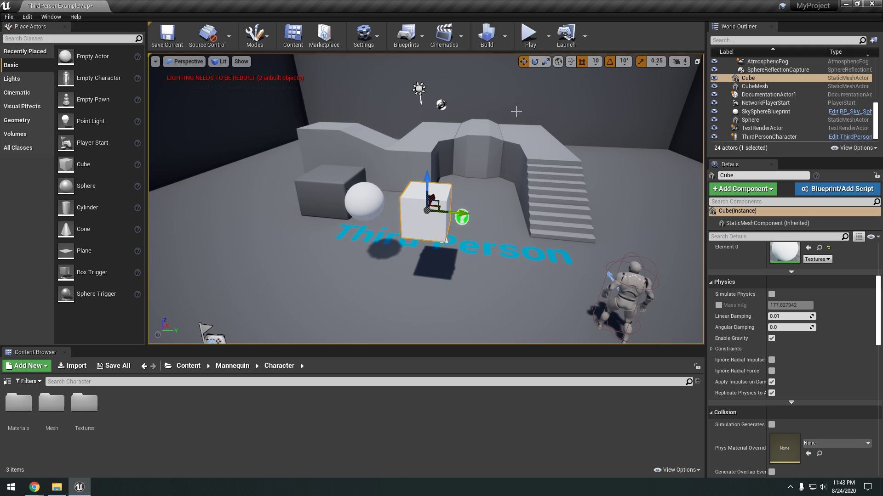
Scale the white cube up uniformly and shift it slightly along its green Y axis.
{"action": "key", "text": "e"}
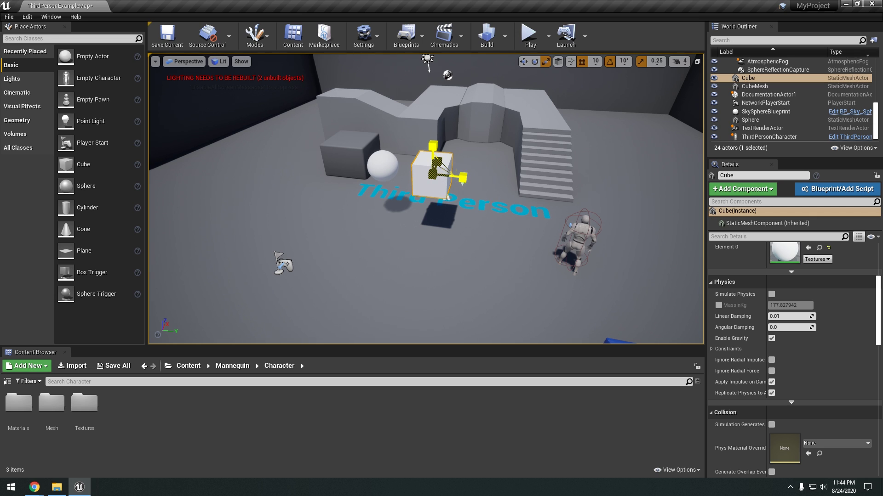
{"action": "left_click_drag", "start_coordinate": [433, 174], "coordinate": [464, 179]}
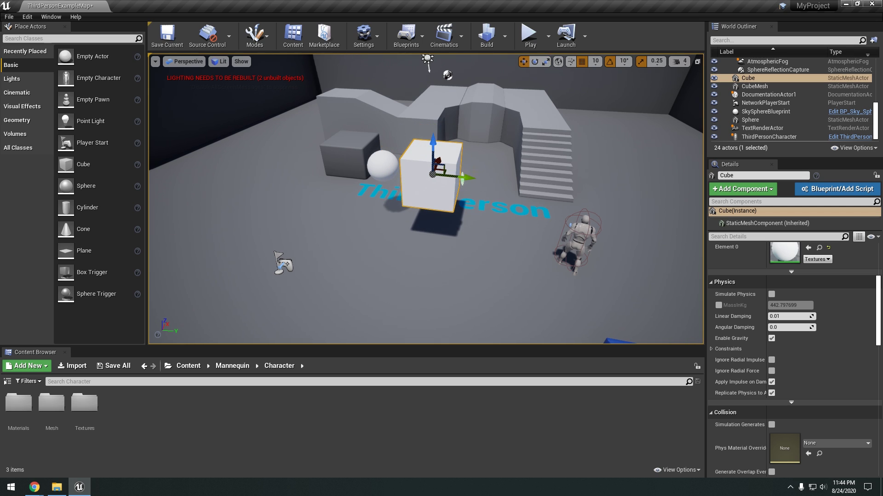
{"action": "mouse_move", "coordinate": [469, 183]}
{"action": "left_mouse_down"}
{"action": "mouse_move", "coordinate": [515, 183]}
{"action": "mouse_move", "coordinate": [480, 183]}
{"action": "left_mouse_up"}
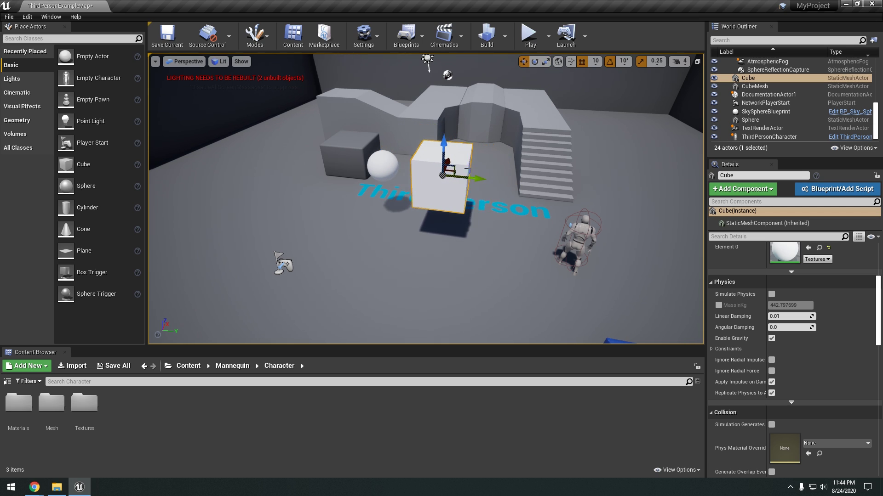
{"action": "mouse_move", "coordinate": [444, 149]}
{"action": "left_mouse_down"}
{"action": "mouse_move", "coordinate": [438, 127]}
{"action": "mouse_move", "coordinate": [473, 142]}
{"action": "mouse_move", "coordinate": [429, 145]}
{"action": "mouse_move", "coordinate": [442, 145]}
{"action": "left_mouse_up"}
Try rotating the cube with the 10° rotation snap and again with the snap set to 5°.
{"action": "key", "text": "e"}
{"action": "right_click_drag", "start_coordinate": [443, 145], "coordinate": [452, 126]}
{"action": "key", "text": "w"}
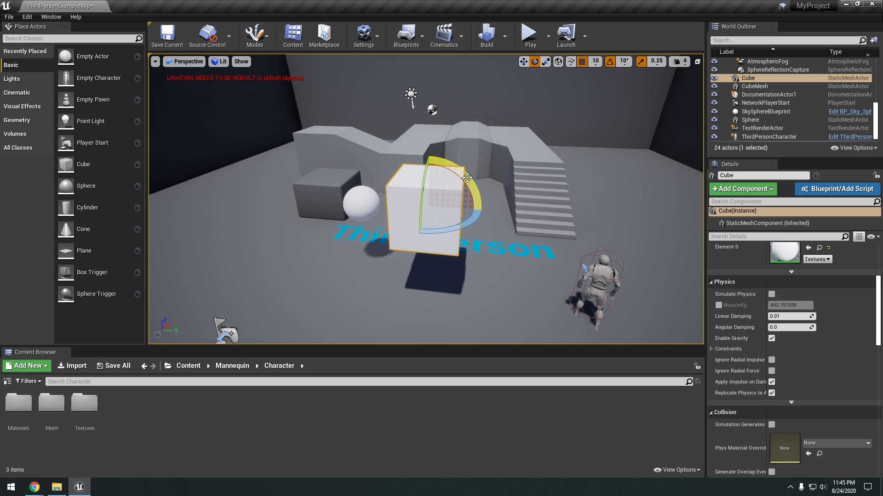
{"action": "left_click_drag", "start_coordinate": [467, 178], "coordinate": [464, 177]}
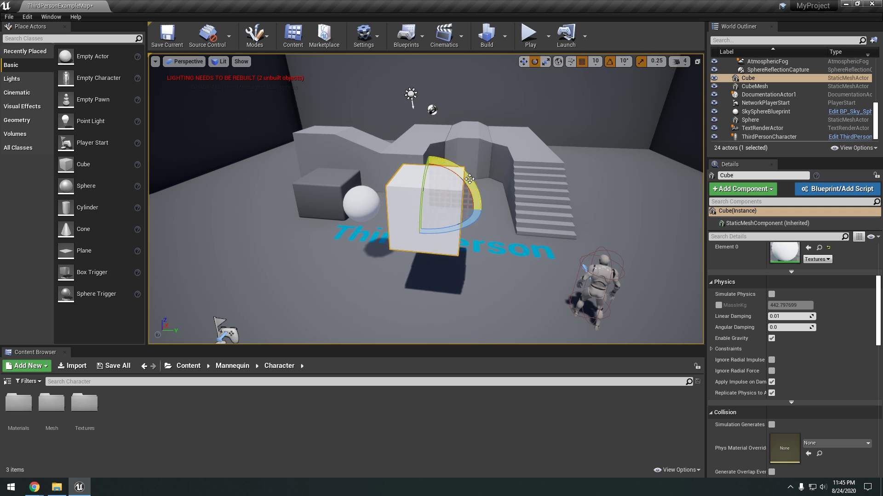
{"action": "left_click", "coordinate": [625, 61]}
{"action": "left_click", "coordinate": [633, 80]}
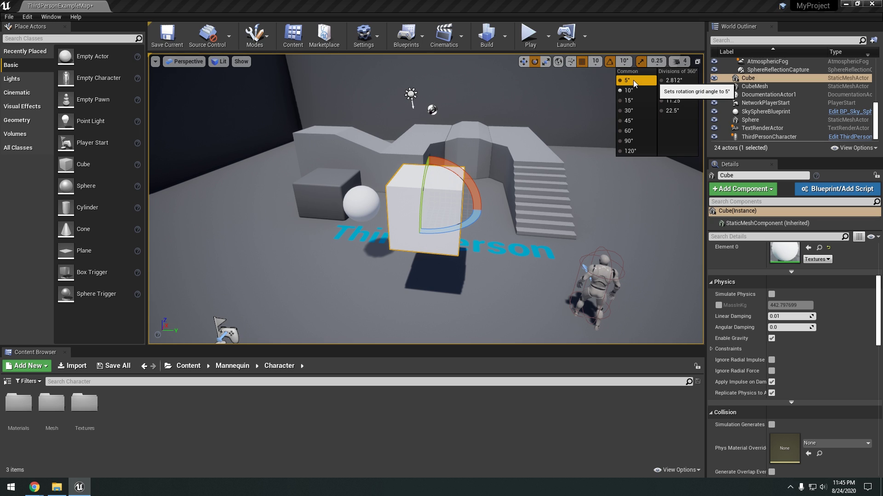
{"action": "left_click_drag", "start_coordinate": [450, 171], "coordinate": [456, 171]}
Try rotating the cube with the rotation snap set to 90°, and restore the snap to 10°.
{"action": "left_click", "coordinate": [626, 62]}
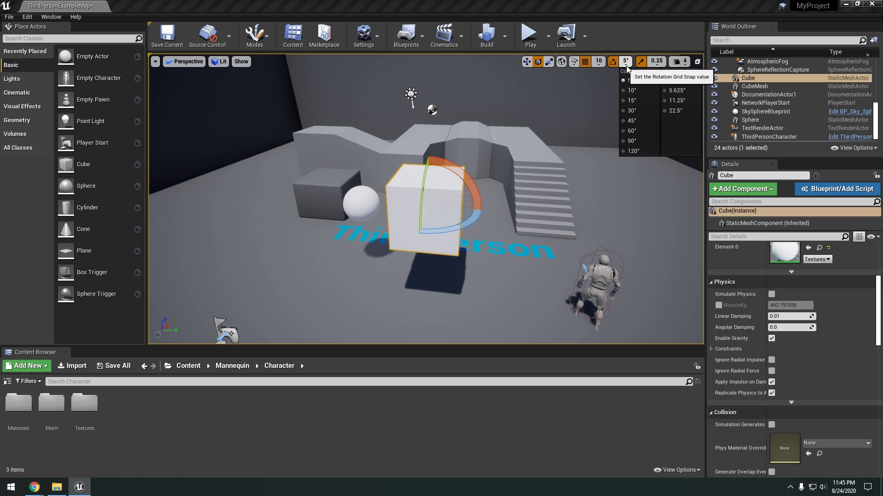
{"action": "left_click", "coordinate": [635, 141]}
{"action": "right_click_drag", "start_coordinate": [499, 189], "coordinate": [523, 189]}
{"action": "left_click_drag", "start_coordinate": [413, 169], "coordinate": [438, 168]}
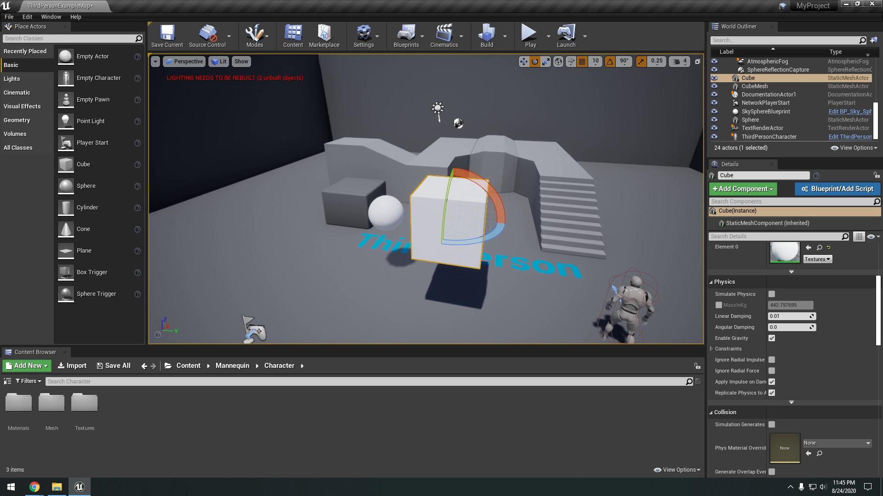
{"action": "right_click_drag", "start_coordinate": [534, 147], "coordinate": [536, 150]}
Set the position grid snap to 1 and move the cube slightly along the Y axis.
{"action": "key", "text": "w"}
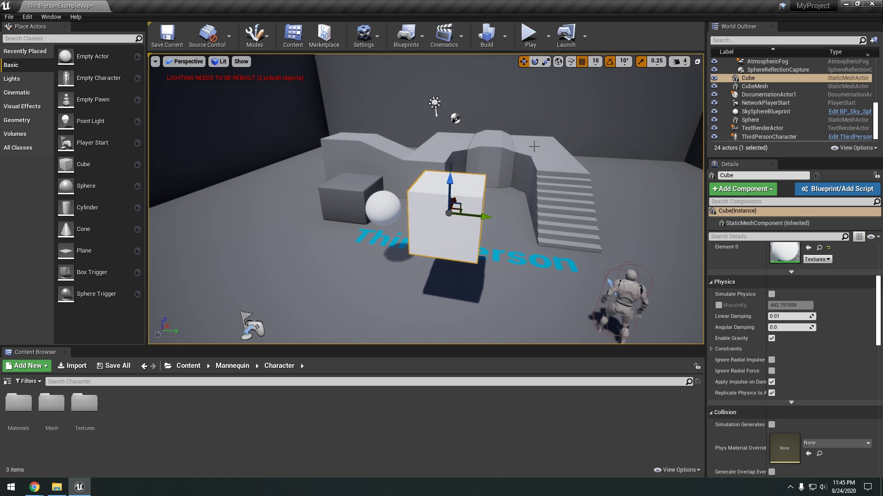
{"action": "left_click", "coordinate": [600, 65]}
{"action": "left_click", "coordinate": [598, 81]}
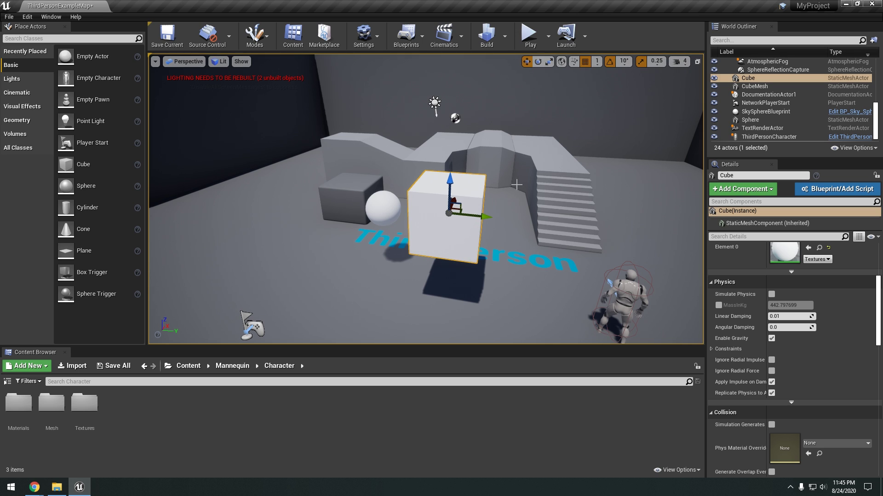
{"action": "mouse_move", "coordinate": [487, 217]}
{"action": "left_mouse_down"}
{"action": "mouse_move", "coordinate": [501, 215]}
{"action": "mouse_move", "coordinate": [486, 209]}
{"action": "mouse_move", "coordinate": [514, 216]}
{"action": "mouse_move", "coordinate": [481, 211]}
{"action": "mouse_move", "coordinate": [523, 217]}
{"action": "mouse_move", "coordinate": [499, 217]}
{"action": "left_mouse_up"}
Try moving the cube along the Y axis with the position grid snap set to 100.
{"action": "left_click", "coordinate": [596, 61]}
{"action": "left_click", "coordinate": [605, 121]}
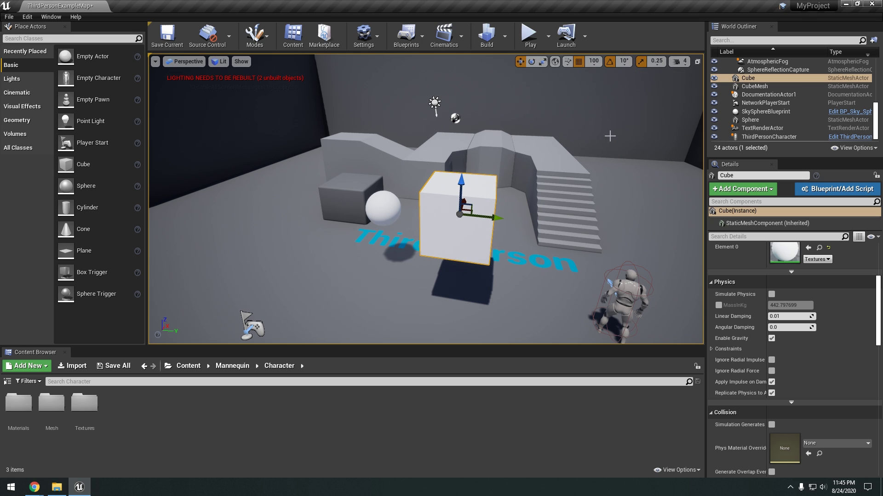
{"action": "left_click_drag", "start_coordinate": [500, 218], "coordinate": [370, 206]}
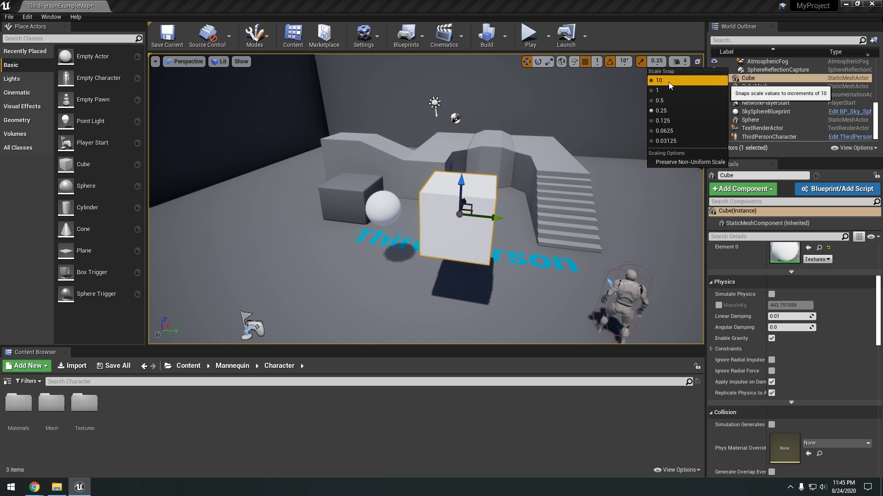
Set the scale snap to 0.03125 and scale the cube up slightly in all directions.
{"action": "left_click", "coordinate": [660, 141]}
{"action": "key", "text": "r"}
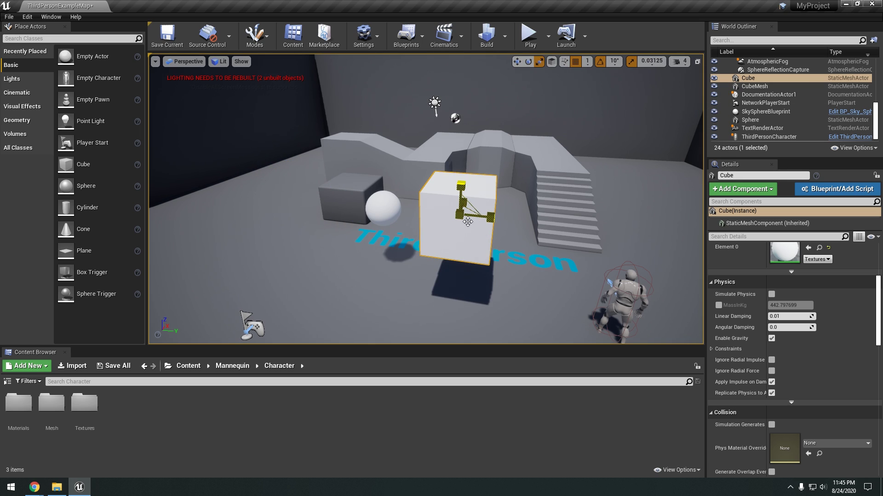
{"action": "left_click_drag", "start_coordinate": [467, 222], "coordinate": [469, 217]}
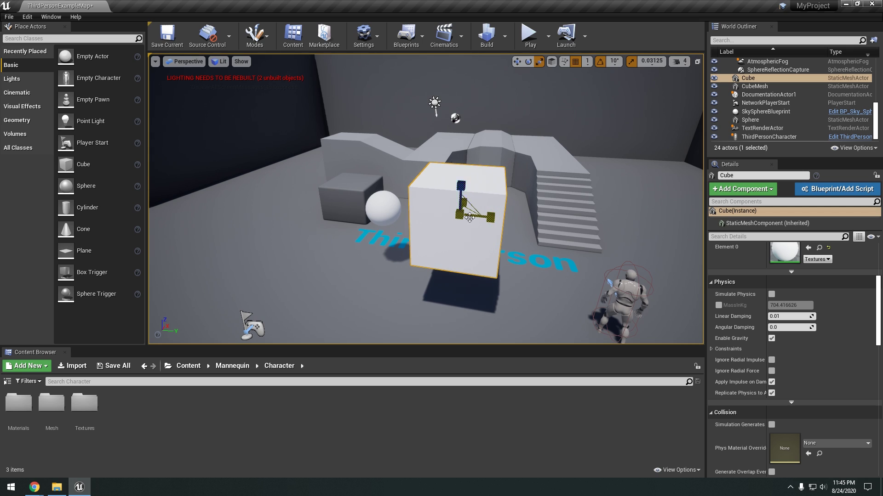
Set the scale snap to 10 and try scaling the cube up uniformly.
{"action": "left_click", "coordinate": [647, 63]}
{"action": "left_click", "coordinate": [655, 82]}
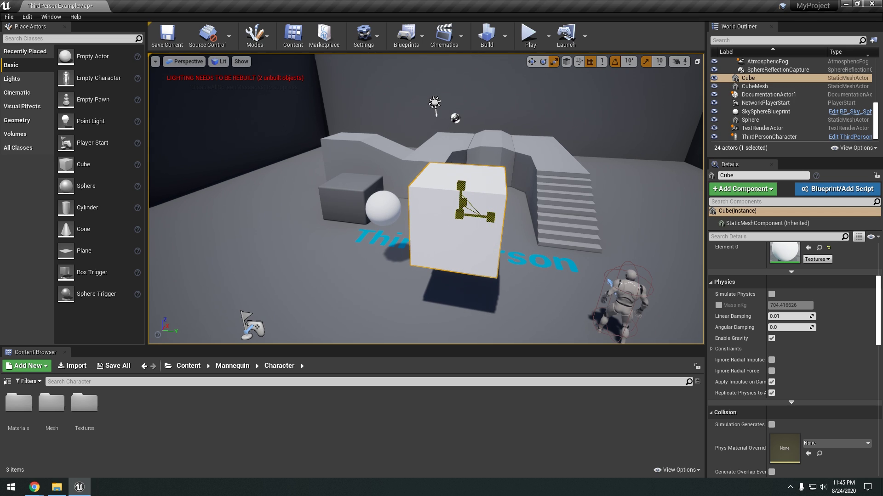
{"action": "left_click_drag", "start_coordinate": [459, 215], "coordinate": [467, 208]}
Undo the cube's recent scale changes and return to the move tool.
{"action": "key", "text": "ctrl+z"}
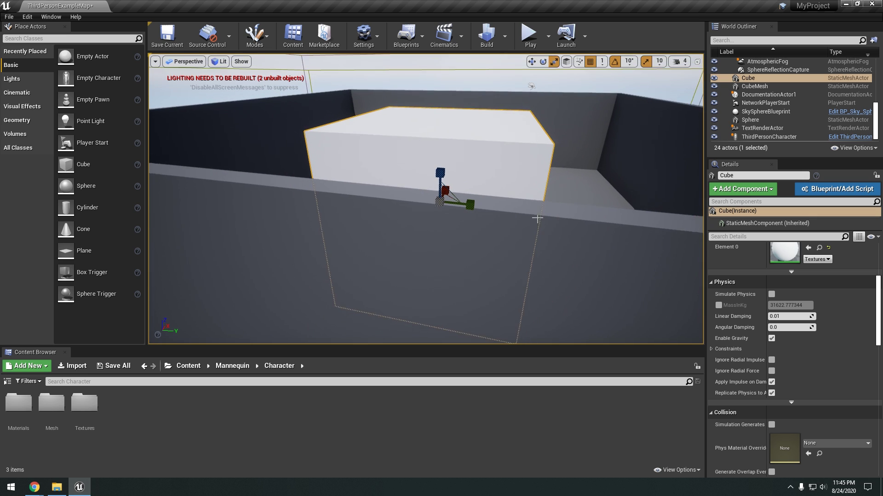
{"action": "key", "text": "ctrl+z"}
{"action": "key", "text": "f"}
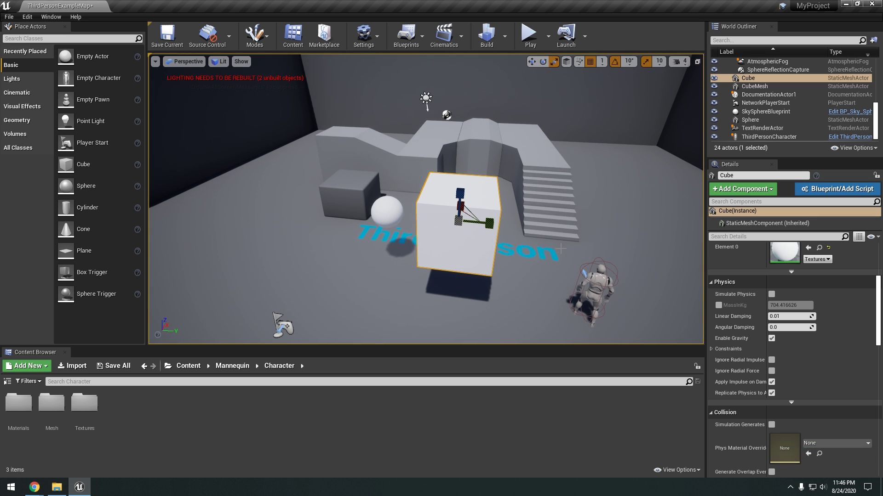
{"action": "right_click_drag", "start_coordinate": [560, 249], "coordinate": [520, 230]}
{"action": "key", "text": "ctrl+z"}
{"action": "key", "text": "w"}
Examine the level from different angles by looking around, panning and flying the viewport camera near the cube.
{"action": "right_click_drag", "start_coordinate": [496, 170], "coordinate": [451, 89]}
{"action": "right_click_drag", "start_coordinate": [495, 125], "coordinate": [542, 141]}
{"action": "middle_click_drag", "start_coordinate": [544, 141], "coordinate": [466, 151]}
{"action": "right_click_drag", "start_coordinate": [544, 141], "coordinate": [564, 158]}
{"action": "key", "text": "w"}
{"action": "key", "text": "s"}
{"action": "key", "text": "a"}
{"action": "key", "text": "d"}
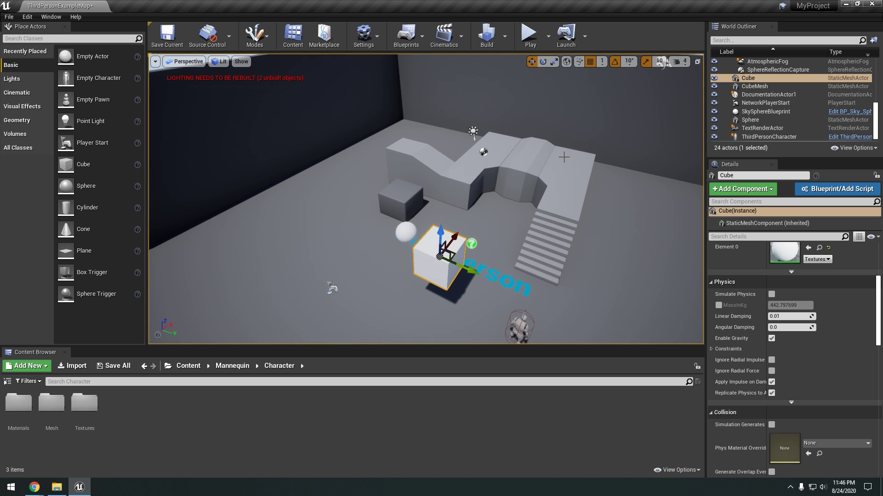
{"action": "right_click_drag", "start_coordinate": [527, 185], "coordinate": [544, 195]}
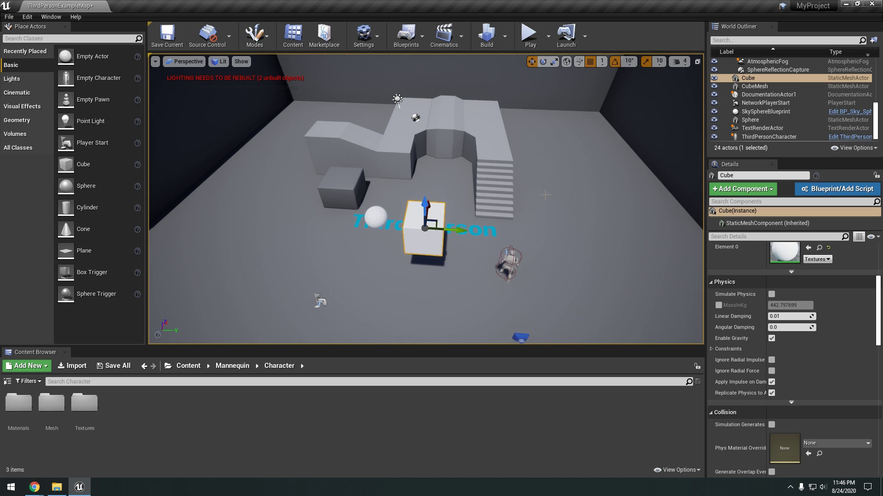
{"action": "right_click_drag", "start_coordinate": [544, 195], "coordinate": [519, 165]}
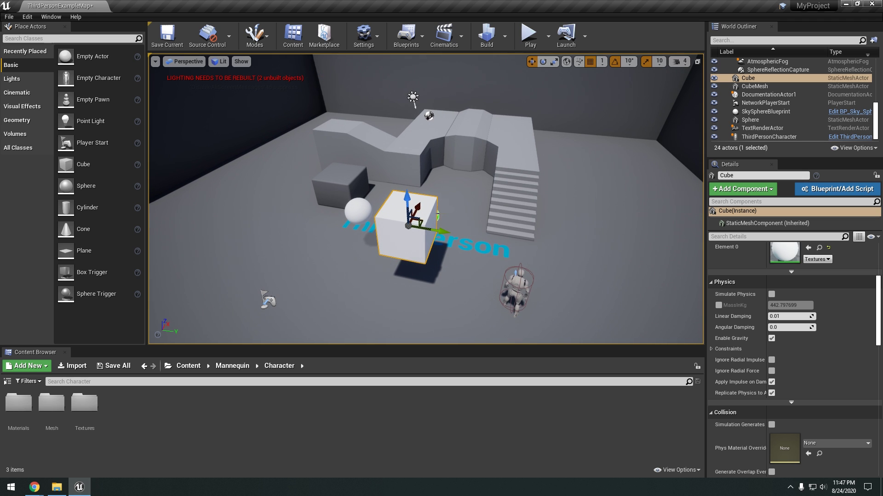
Frame the cube in the viewport and fly back to view the whole room.
{"action": "key", "text": "f"}
{"action": "right_click_drag", "start_coordinate": [472, 186], "coordinate": [559, 156]}
{"action": "key", "text": "d"}
{"action": "key", "text": "s"}
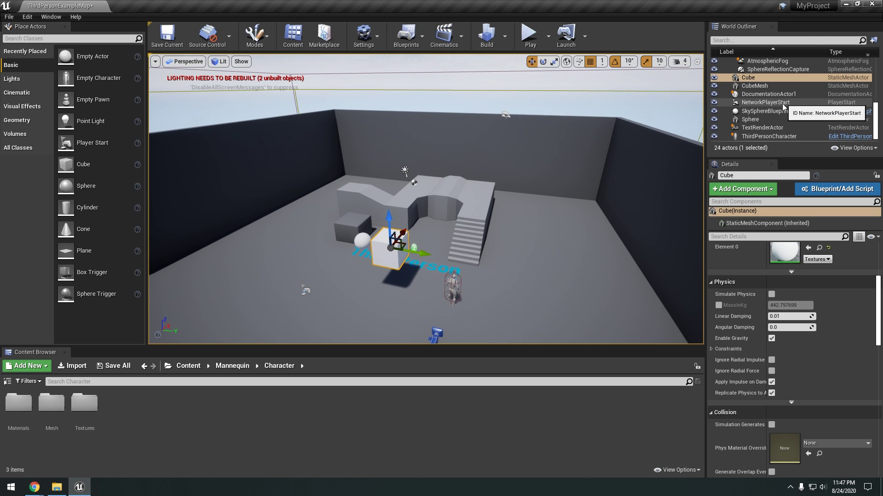
Focus the viewport on SkySphereBlueprint, refocus it on the Cube actor and back away for a wider view.
{"action": "left_click", "coordinate": [760, 111]}
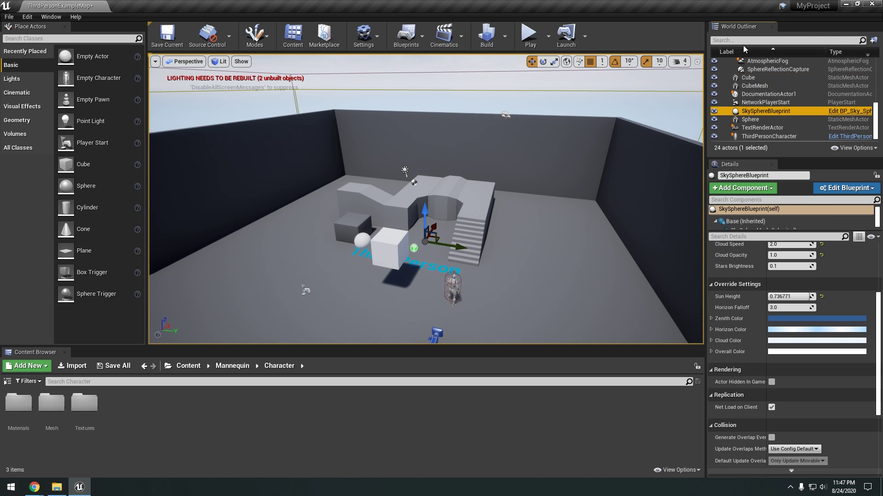
{"action": "key", "text": "f"}
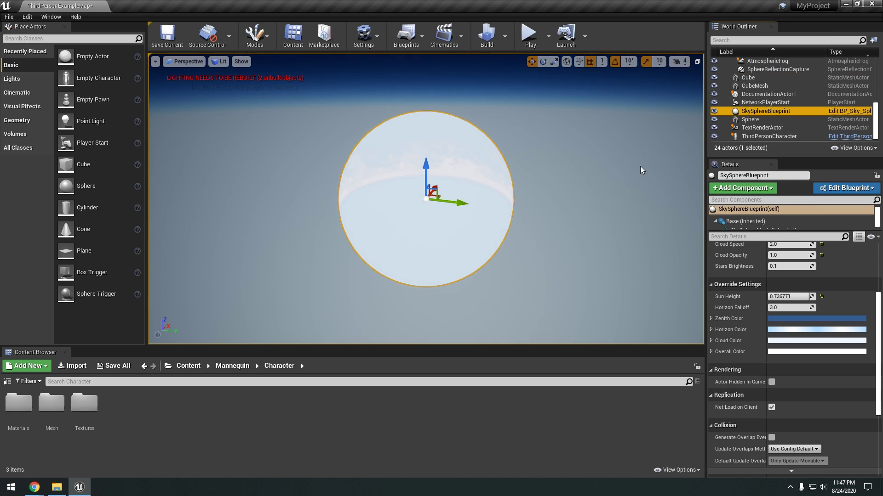
{"action": "left_click", "coordinate": [754, 78]}
{"action": "key", "text": "f"}
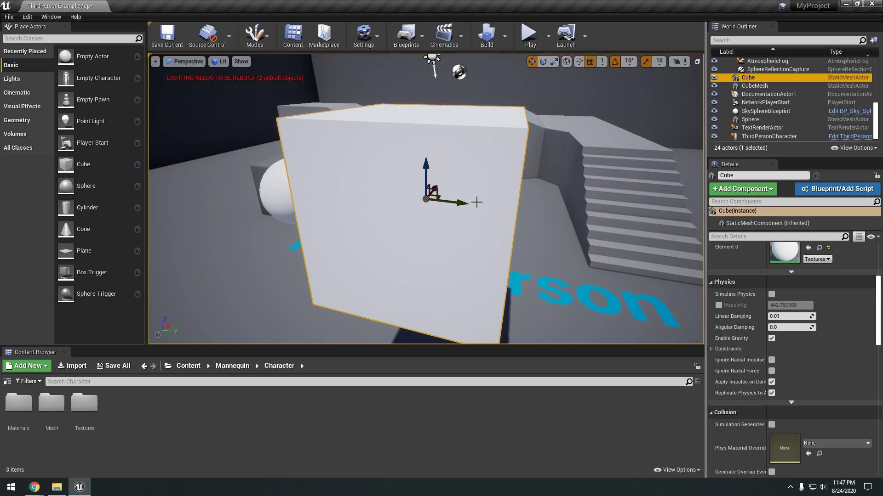
{"action": "key", "text": "s"}
{"action": "mouse_move", "coordinate": [606, 126]}
{"action": "right_mouse_down"}
{"action": "mouse_move", "coordinate": [609, 115]}
{"action": "mouse_move", "coordinate": [606, 143]}
{"action": "right_mouse_up"}
{"action": "key", "text": "w"}
{"action": "key", "text": "s"}
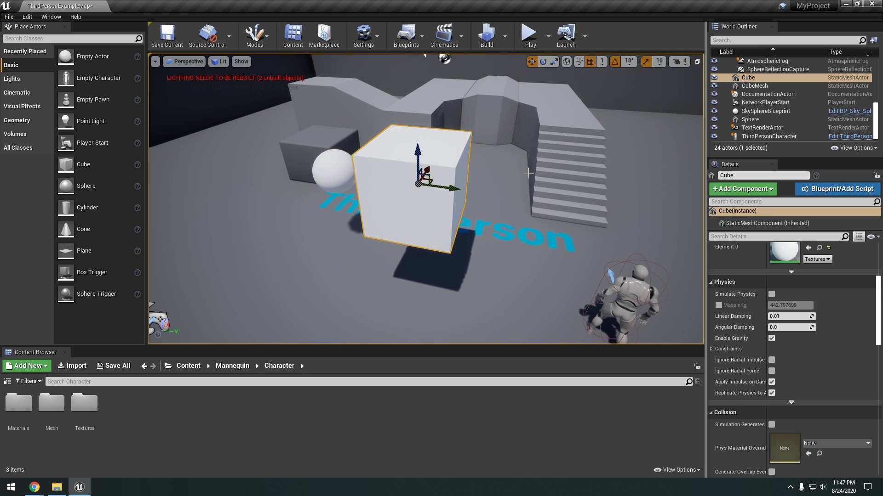
Test flying through the level, raise the camera speed to 5 and look down at the cube.
{"action": "left_click", "coordinate": [688, 60]}
{"action": "key", "text": "s"}
{"action": "right_click_drag", "start_coordinate": [656, 144], "coordinate": [634, 150]}
{"action": "key", "text": "w"}
{"action": "left_click", "coordinate": [688, 61]}
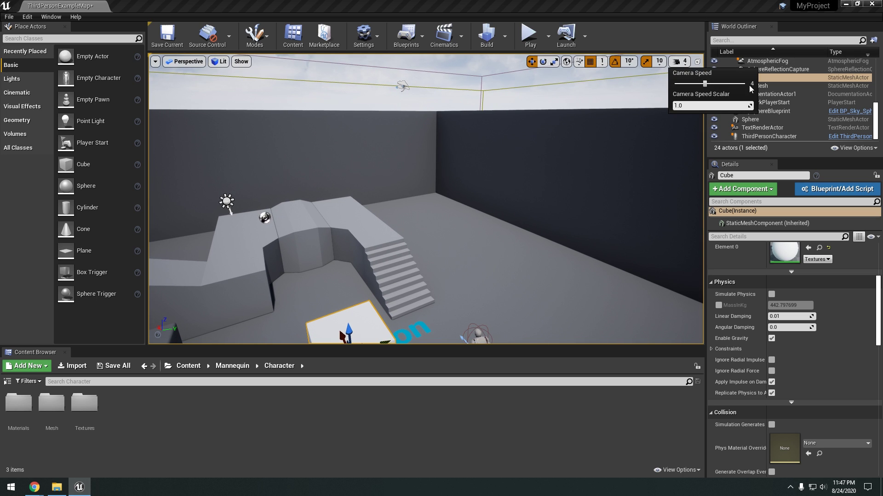
{"action": "left_click_drag", "start_coordinate": [705, 84], "coordinate": [777, 87]}
{"action": "right_click_drag", "start_coordinate": [644, 124], "coordinate": [631, 168]}
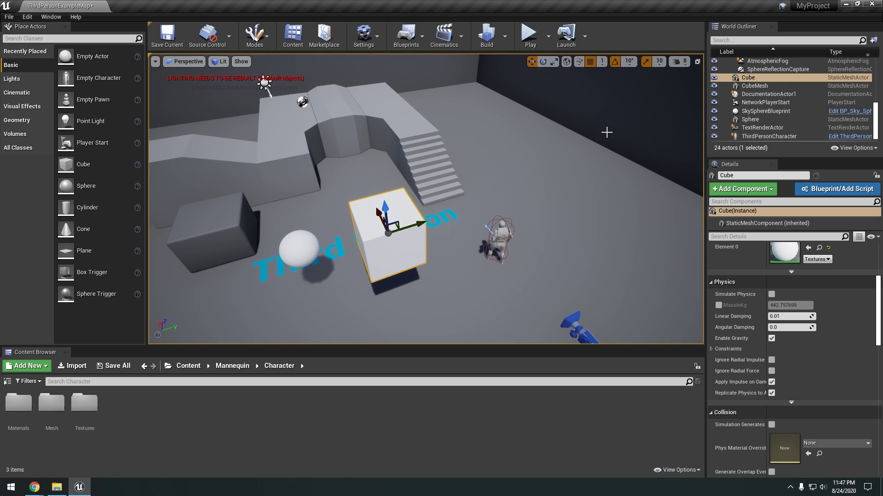
Raise the camera speed to 8 and test flying outside the walled room and back in.
{"action": "right_click_drag", "start_coordinate": [606, 133], "coordinate": [602, 111]}
{"action": "key", "text": "s"}
{"action": "key", "text": "w"}
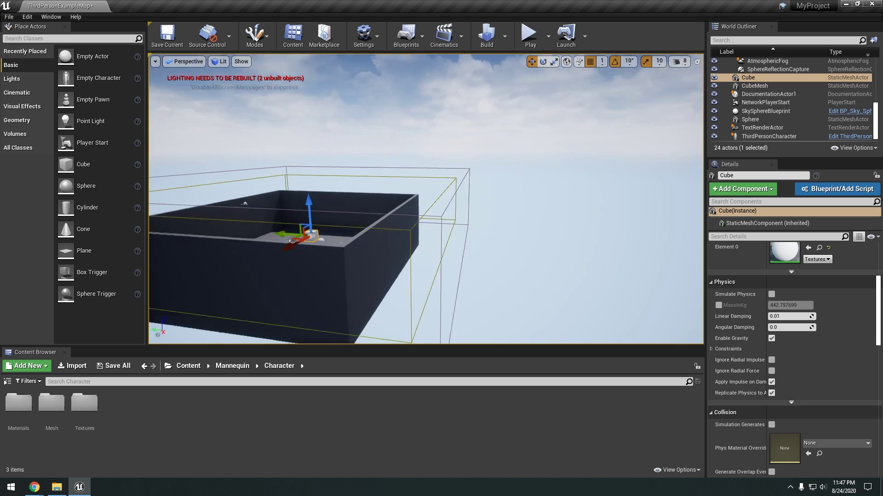
{"action": "right_click_drag", "start_coordinate": [290, 241], "coordinate": [243, 201]}
{"action": "right_click_drag", "start_coordinate": [606, 132], "coordinate": [647, 145]}
{"action": "key", "text": "s"}
{"action": "key", "text": "w"}
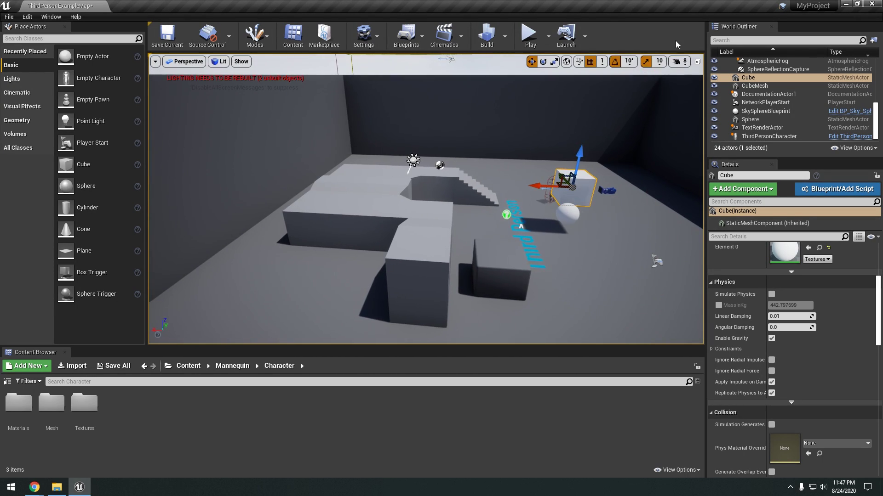
Lower the camera speed to 2 and test flying close to the ramp and stairs.
{"action": "left_click", "coordinate": [681, 65]}
{"action": "left_click", "coordinate": [676, 84]}
{"action": "right_click_drag", "start_coordinate": [644, 108], "coordinate": [628, 126]}
{"action": "key", "text": "w"}
{"action": "left_click", "coordinate": [680, 63]}
{"action": "left_click", "coordinate": [689, 84]}
{"action": "key", "text": "w"}
{"action": "right_click_drag", "start_coordinate": [598, 207], "coordinate": [598, 207]}
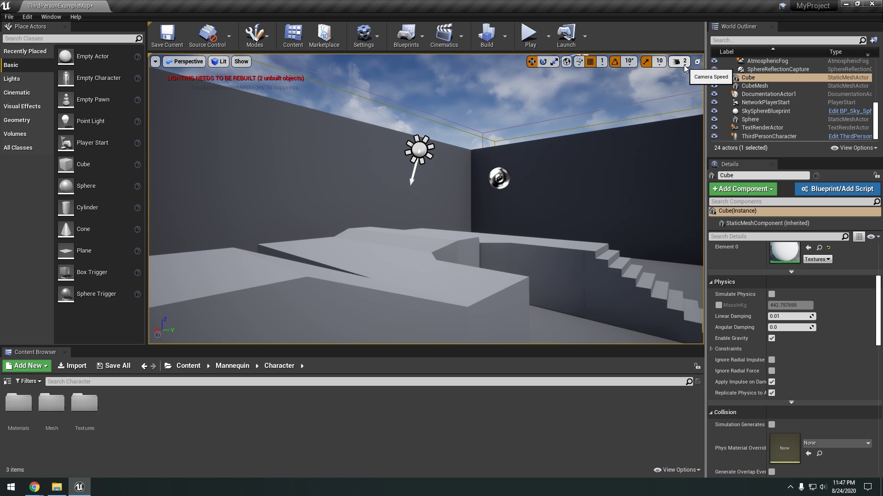
Fly back to the cube, try camera speed 3 and return it to 2.
{"action": "right_click_drag", "start_coordinate": [644, 115], "coordinate": [644, 154]}
{"action": "key", "text": "s"}
{"action": "key", "text": "w"}
{"action": "right_click_drag", "start_coordinate": [483, 257], "coordinate": [484, 256]}
{"action": "scroll", "coordinate": [483, 257], "scroll_direction": "up", "scroll_amount": 1}
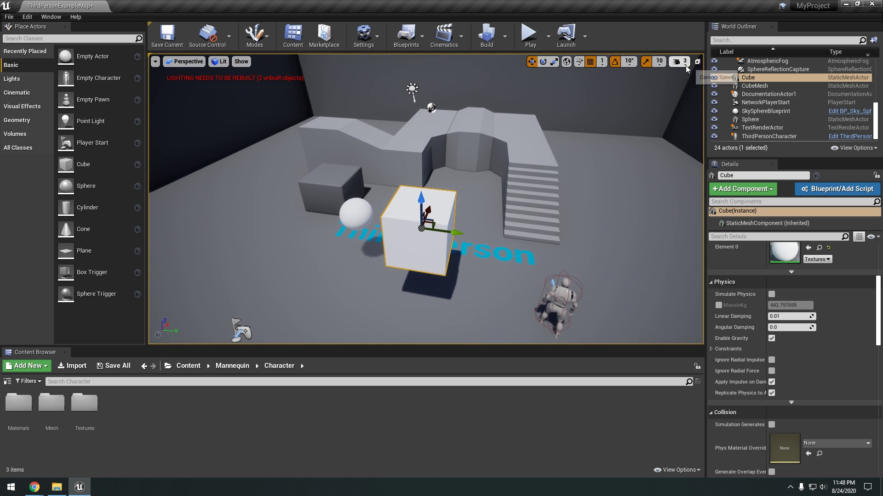
{"action": "left_click", "coordinate": [680, 62]}
{"action": "right_click_drag", "start_coordinate": [498, 220], "coordinate": [498, 220]}
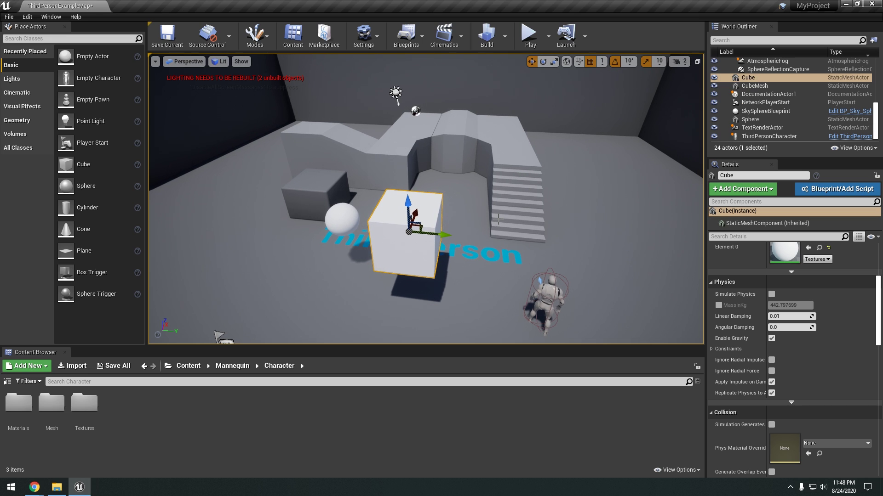
{"action": "right_click_drag", "start_coordinate": [444, 238], "coordinate": [446, 237]}
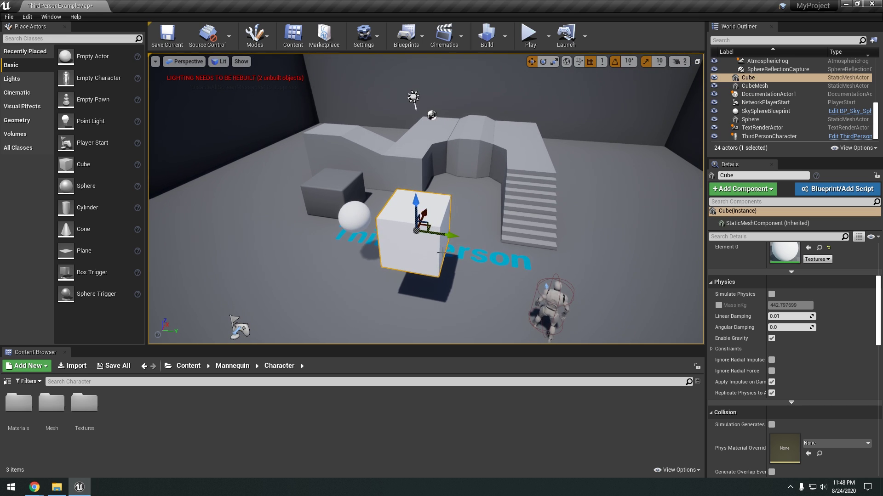
Duplicate the cube along the Y axis and try moving the copy with the camera following it.
{"action": "left_click_drag", "start_coordinate": [445, 233], "coordinate": [534, 242], "text": "alt"}
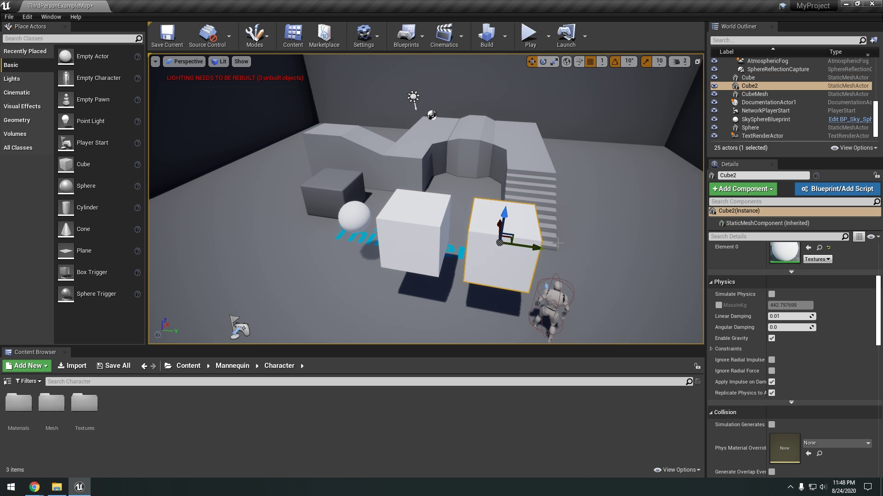
{"action": "right_click_drag", "start_coordinate": [558, 242], "coordinate": [558, 243]}
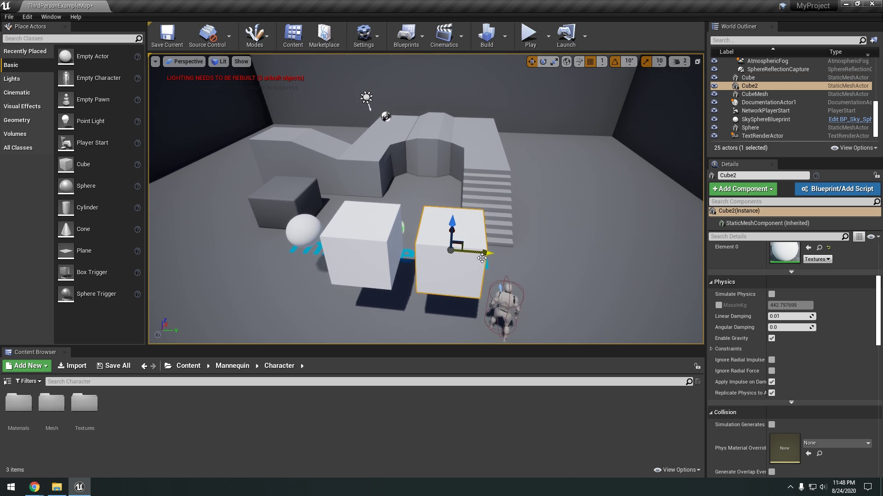
{"action": "mouse_move", "coordinate": [483, 258]}
{"action": "left_mouse_down", "text": "shift"}
{"action": "mouse_move", "coordinate": [602, 266]}
{"action": "mouse_move", "coordinate": [481, 258]}
{"action": "left_mouse_up", "text": "shift"}
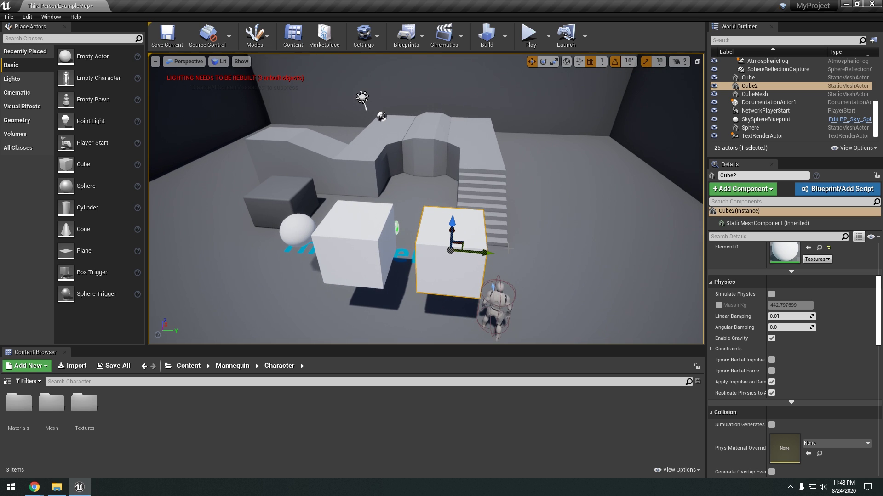
{"action": "right_click_drag", "start_coordinate": [509, 249], "coordinate": [511, 249]}
Make two more cube copies farther along the Y axis with the camera following the movement.
{"action": "left_click_drag", "start_coordinate": [482, 252], "coordinate": [694, 263], "text": "shift"}
{"action": "mouse_move", "coordinate": [689, 262]}
{"action": "right_mouse_down"}
{"action": "mouse_move", "coordinate": [701, 254]}
{"action": "mouse_move", "coordinate": [694, 253]}
{"action": "right_mouse_up"}
{"action": "key", "text": "s"}
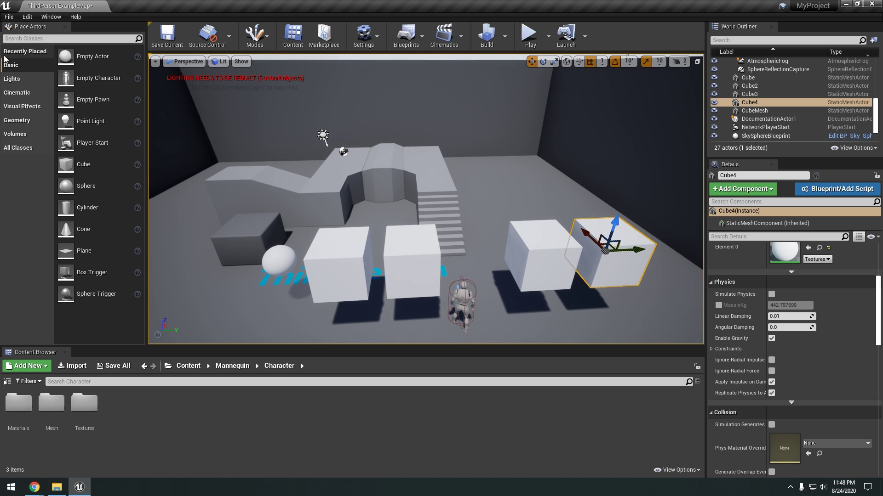
{"action": "right_click_drag", "start_coordinate": [569, 146], "coordinate": [561, 146]}
{"action": "right_click_drag", "start_coordinate": [584, 184], "coordinate": [593, 193]}
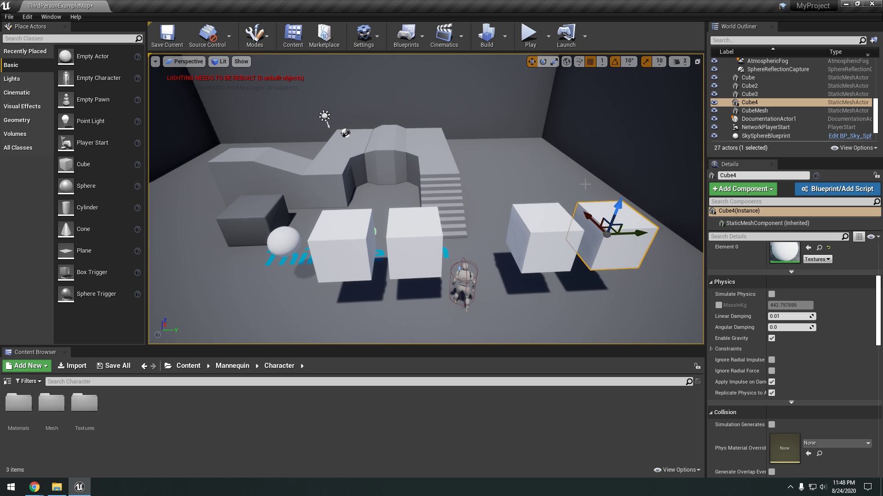
Delete the three cube copies, the original white cube and the sphere from the level.
{"action": "key", "text": "Delete"}
{"action": "left_click", "coordinate": [567, 233]}
{"action": "key", "text": "Delete"}
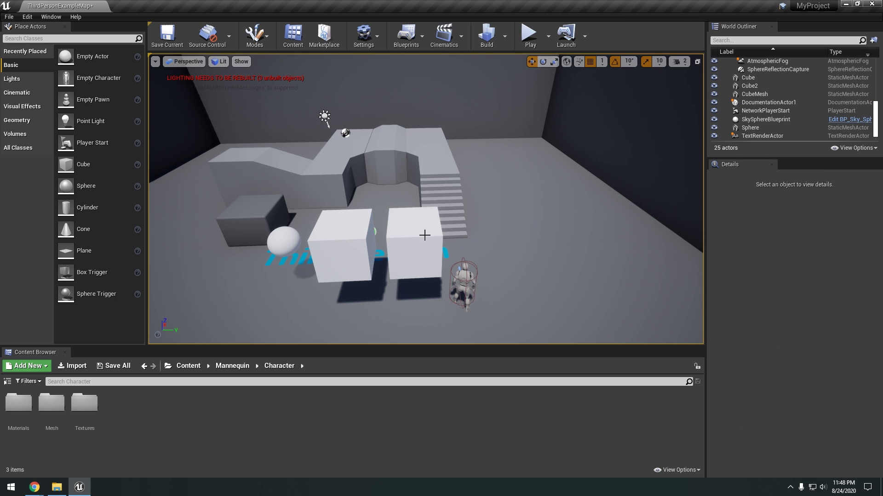
{"action": "left_click", "coordinate": [423, 234]}
{"action": "key", "text": "Delete"}
{"action": "right_click_drag", "start_coordinate": [423, 235], "coordinate": [232, 340]}
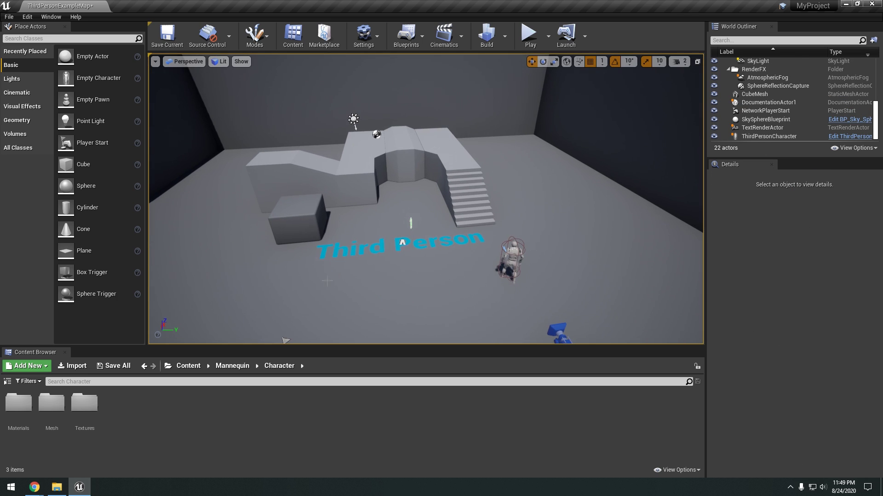
Enlarge the Content Browser and return to its top-level Content folder.
{"action": "left_click_drag", "start_coordinate": [267, 355], "coordinate": [216, 330]}
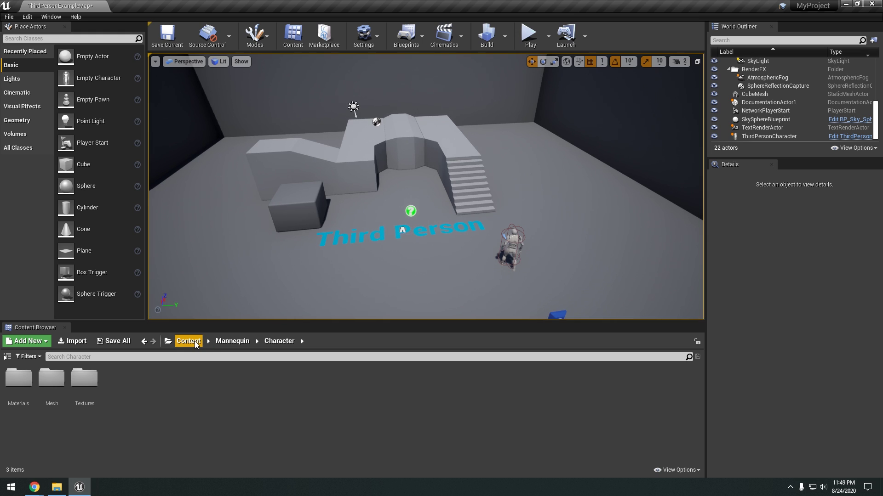
{"action": "left_click", "coordinate": [195, 342]}
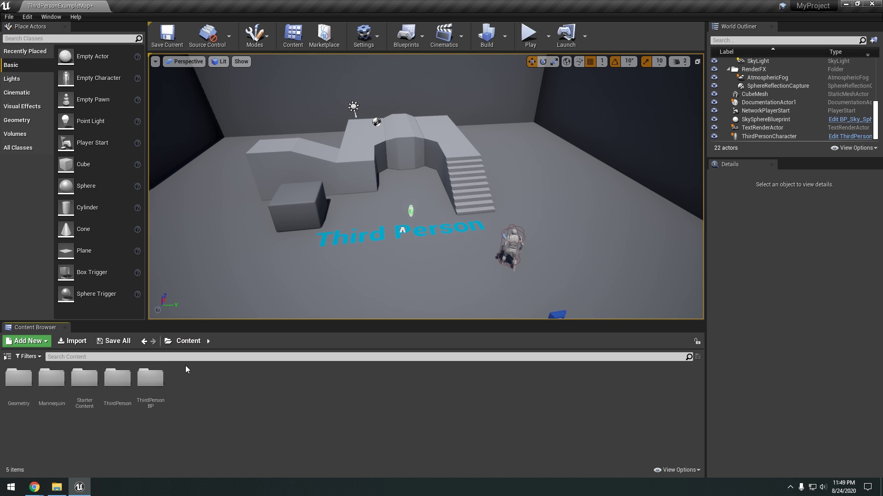
Examine the Starter Content pack among the content packs available for the project, without adding it.
{"action": "left_click", "coordinate": [17, 344]}
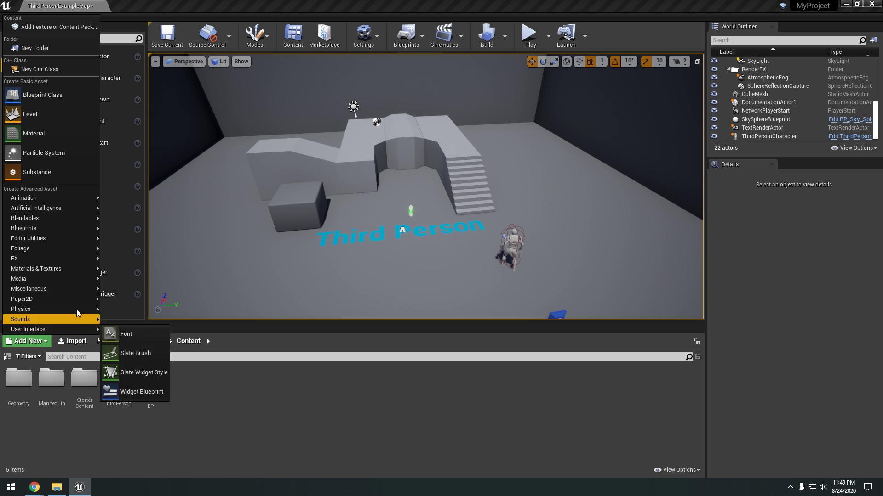
{"action": "left_click", "coordinate": [42, 27]}
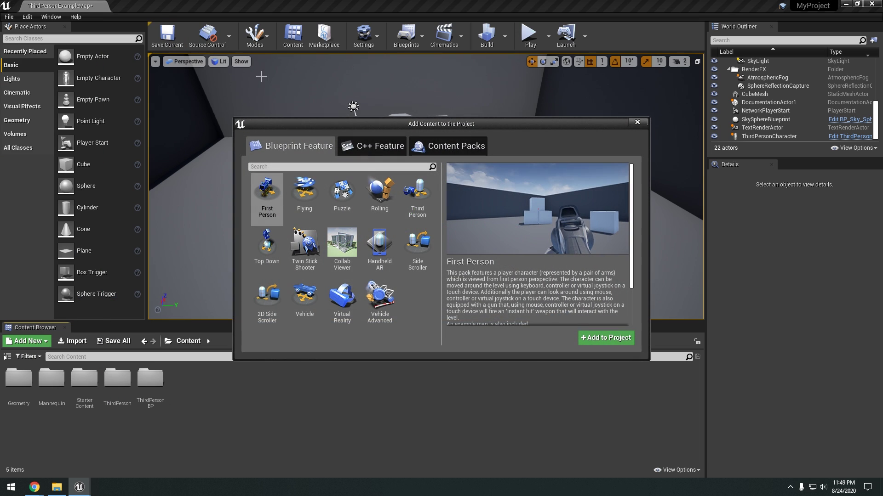
{"action": "left_click", "coordinate": [444, 152]}
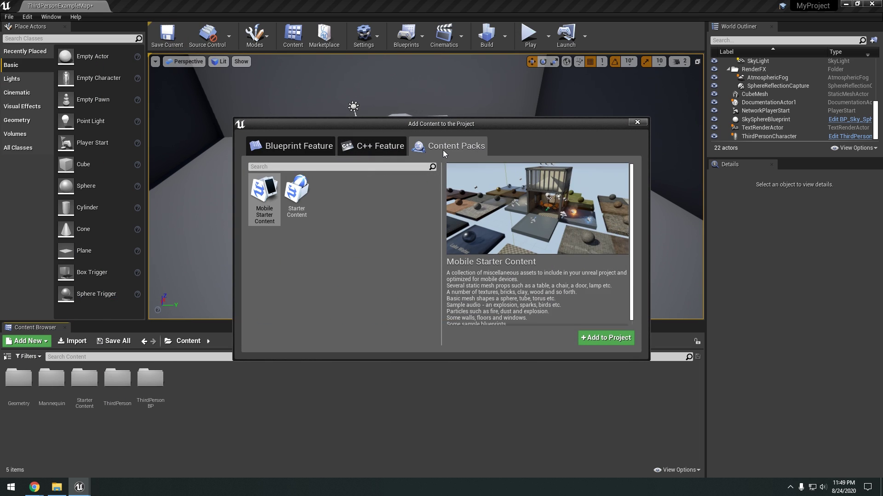
{"action": "left_click", "coordinate": [299, 201]}
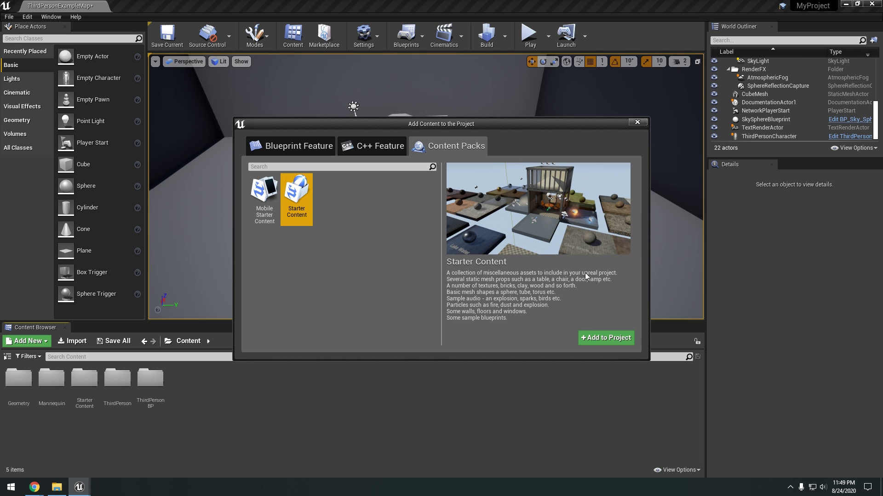
{"action": "left_click", "coordinate": [638, 122]}
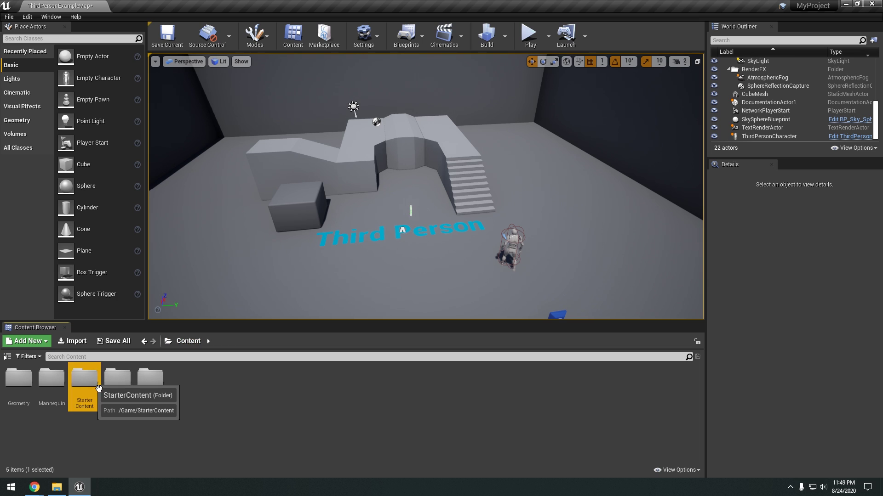
Place the SM_Chair prop from StarterContent/Props near the Third Person floor text and frame it in the viewport.
{"action": "double_click", "coordinate": [85, 382]}
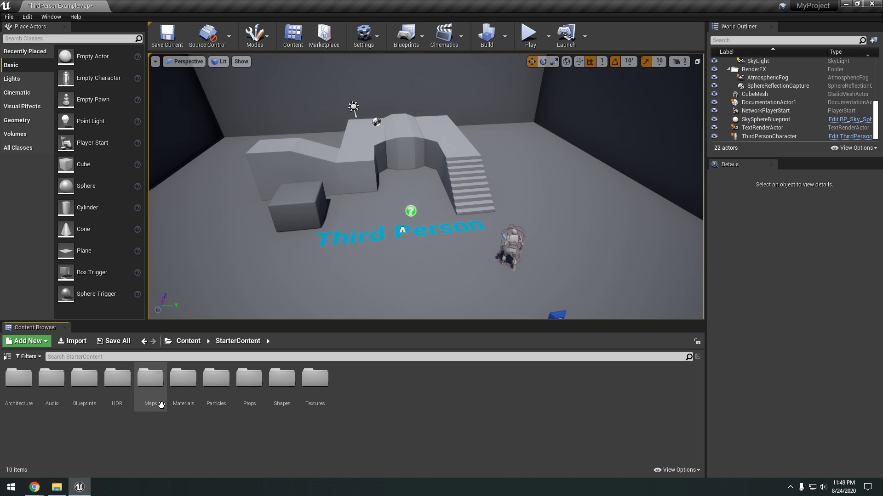
{"action": "double_click", "coordinate": [249, 380]}
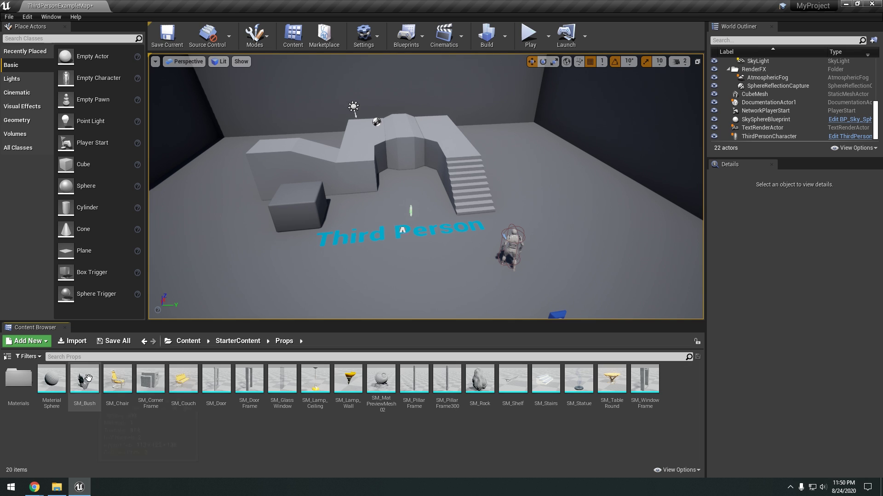
{"action": "left_click_drag", "start_coordinate": [125, 391], "coordinate": [426, 239]}
{"action": "key", "text": "f"}
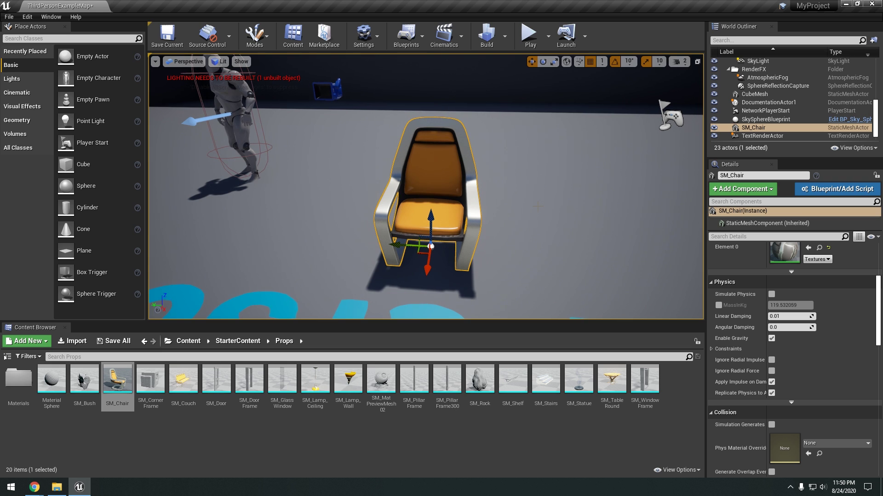
{"action": "mouse_move", "coordinate": [538, 206]}
{"action": "right_mouse_down"}
{"action": "mouse_move", "coordinate": [529, 209]}
{"action": "mouse_move", "coordinate": [535, 184]}
{"action": "mouse_move", "coordinate": [575, 193]}
{"action": "mouse_move", "coordinate": [538, 207]}
{"action": "right_mouse_up"}
Place the SM_DoorFrame prop beside the chair, rotate it about its vertical axis and shift it along the X axis.
{"action": "left_click_drag", "start_coordinate": [252, 382], "coordinate": [469, 235]}
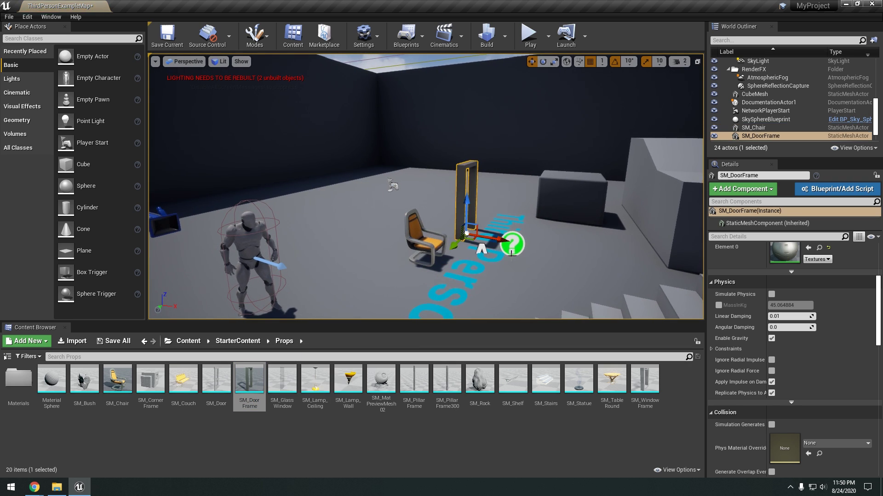
{"action": "right_click_drag", "start_coordinate": [478, 230], "coordinate": [453, 243]}
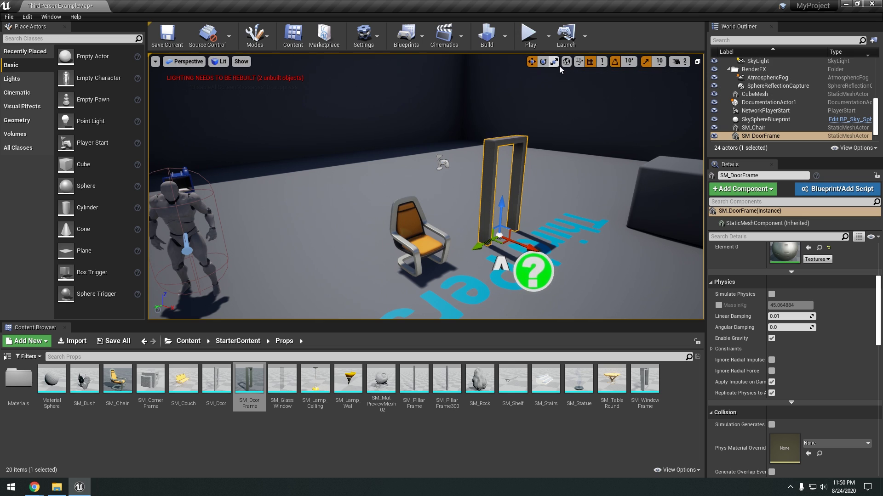
{"action": "left_click_drag", "start_coordinate": [504, 260], "coordinate": [476, 266]}
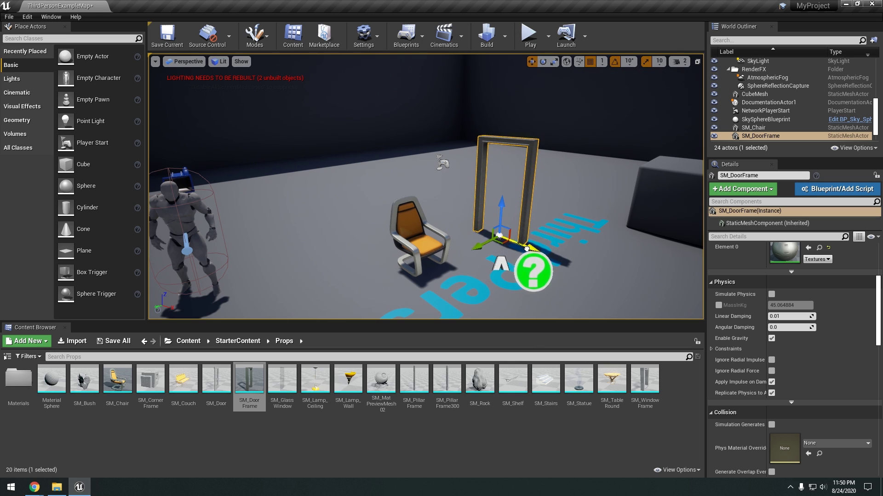
{"action": "left_click_drag", "start_coordinate": [527, 249], "coordinate": [550, 237]}
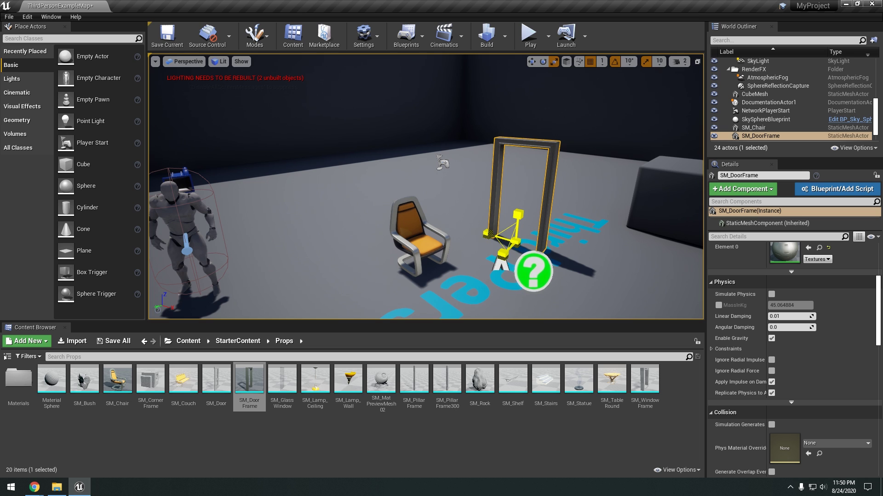
Place the SM_Rock prop on the floor, on the opposite side of the door frame from the chair.
{"action": "key", "text": "s"}
{"action": "mouse_move", "coordinate": [518, 283]}
{"action": "right_mouse_down"}
{"action": "mouse_move", "coordinate": [518, 235]}
{"action": "mouse_move", "coordinate": [515, 290]}
{"action": "right_mouse_up"}
{"action": "left_click_drag", "start_coordinate": [484, 377], "coordinate": [550, 286]}
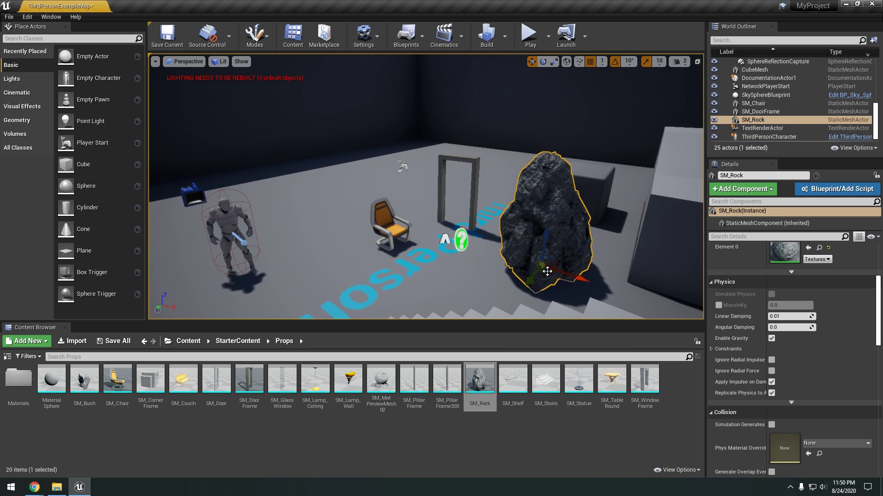
Place the SM_Stairs prop on the floor between the mannequin and the chair and select it.
{"action": "left_click_drag", "start_coordinate": [546, 379], "coordinate": [352, 275]}
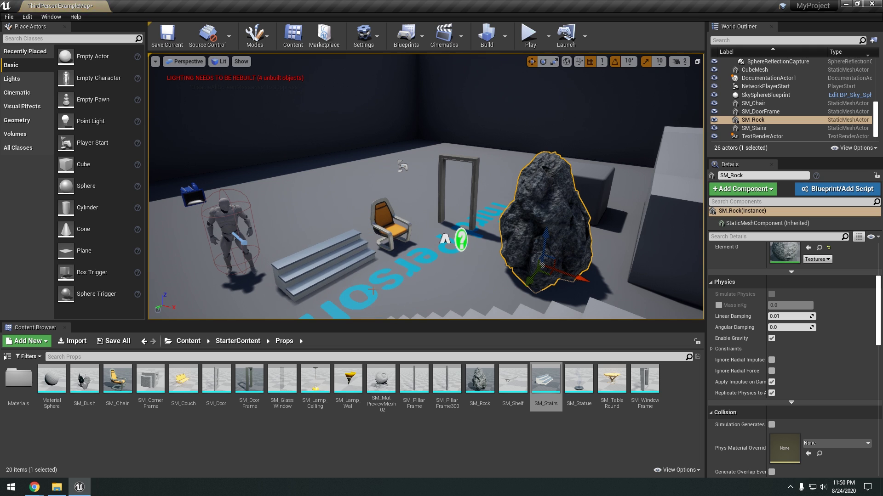
{"action": "key", "text": "a"}
{"action": "mouse_move", "coordinate": [478, 257]}
{"action": "right_mouse_down"}
{"action": "mouse_move", "coordinate": [495, 276]}
{"action": "mouse_move", "coordinate": [502, 271]}
{"action": "mouse_move", "coordinate": [482, 265]}
{"action": "right_mouse_up"}
{"action": "key", "text": "s"}
{"action": "key", "text": "d"}
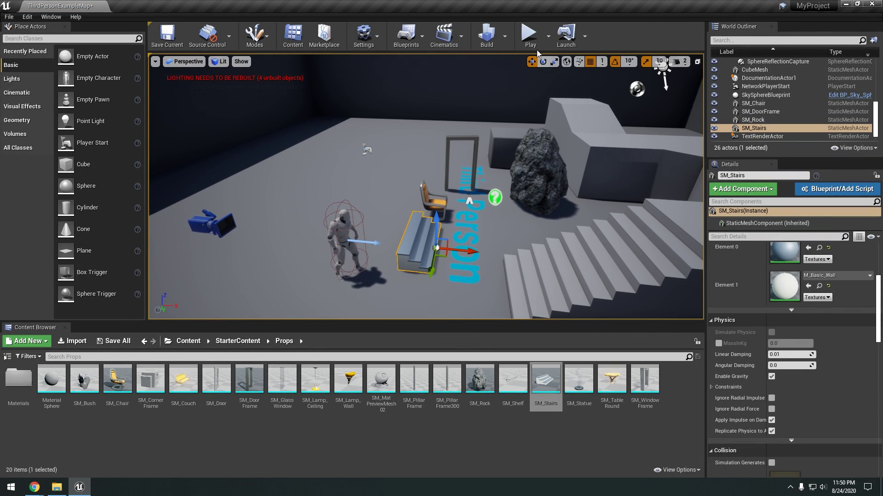
Play the level, run the character around the placed props, and stop the play session.
{"action": "left_click", "coordinate": [530, 37]}
{"action": "key", "text": "w"}
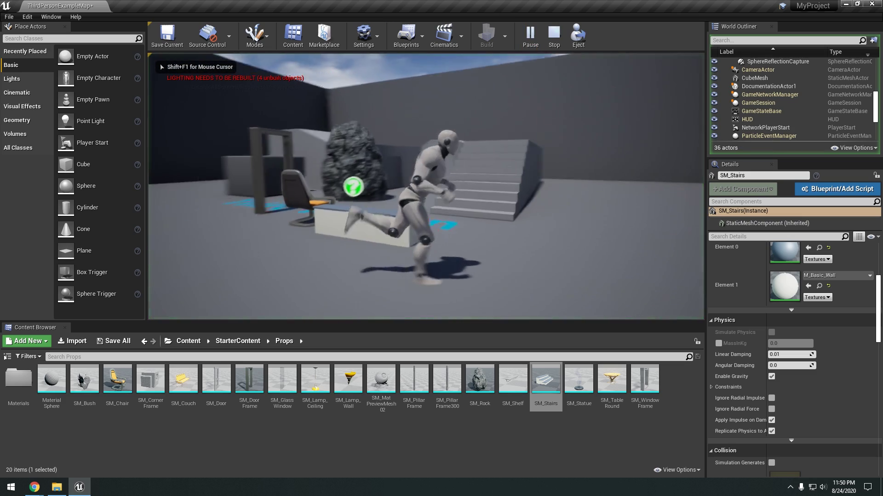
{"action": "key", "text": "w"}
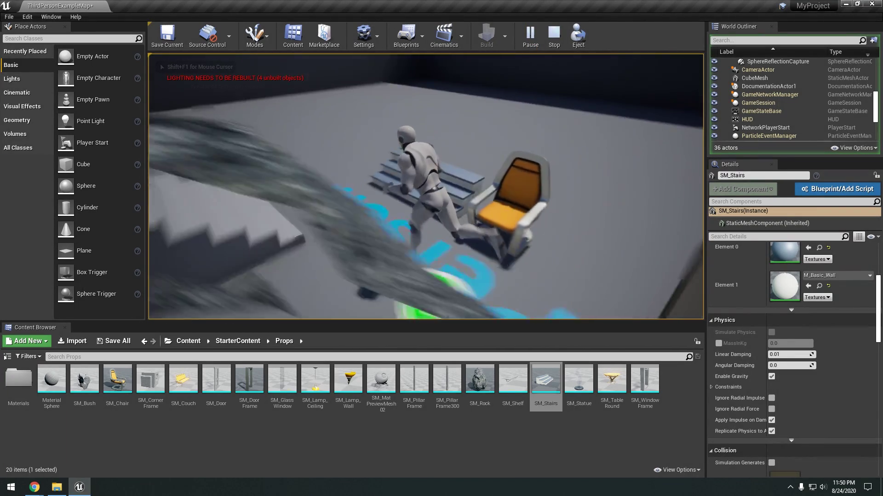
{"action": "key", "text": "Escape"}
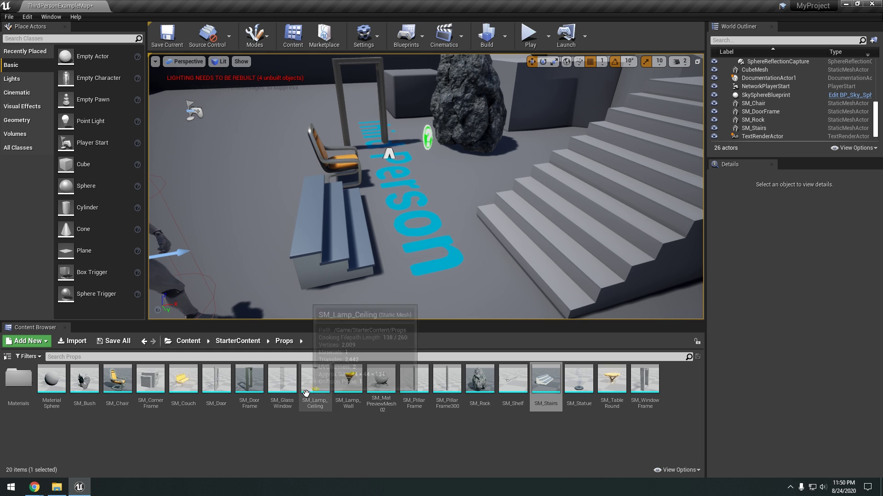
{"action": "mouse_move", "coordinate": [545, 169]}
{"action": "right_mouse_down"}
{"action": "mouse_move", "coordinate": [525, 148]}
{"action": "mouse_move", "coordinate": [547, 176]}
{"action": "right_mouse_up"}
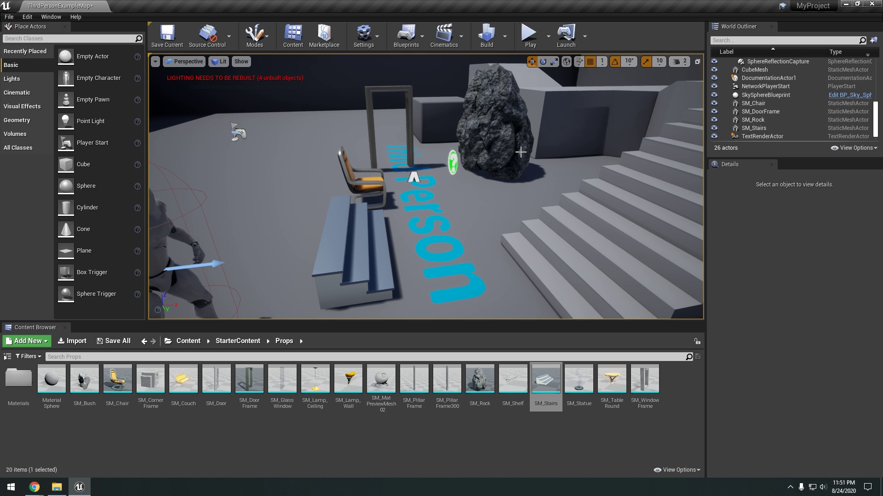
{"action": "scroll", "coordinate": [511, 145], "scroll_direction": "down", "scroll_amount": 3}
{"action": "scroll", "coordinate": [511, 144], "scroll_direction": "down", "scroll_amount": 2}
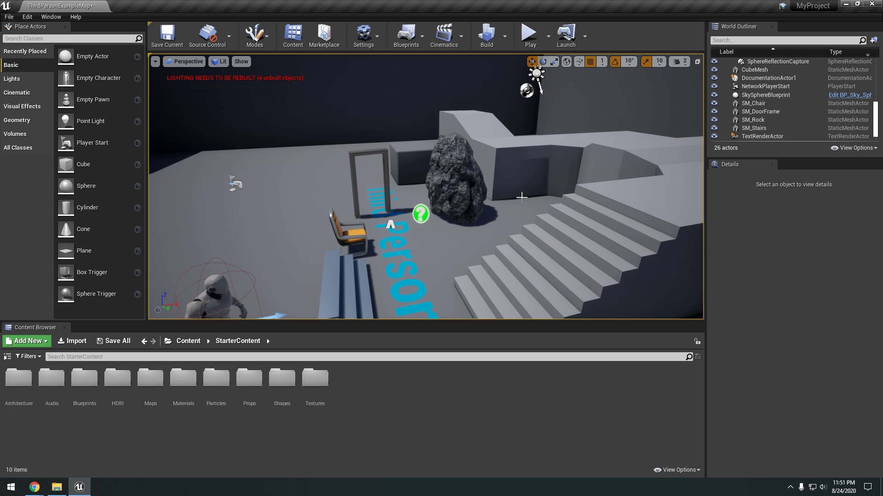
{"action": "scroll", "coordinate": [519, 201], "scroll_direction": "down", "scroll_amount": 3}
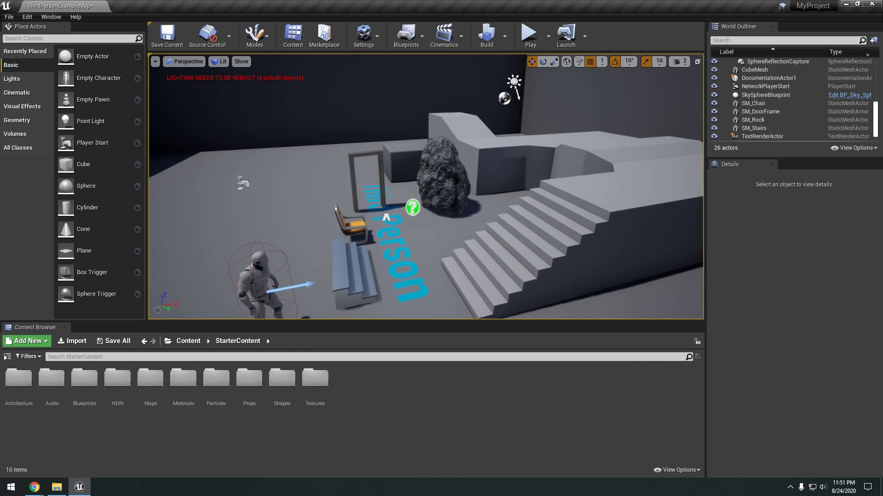
{"action": "left_click", "coordinate": [466, 189]}
{"action": "mouse_move", "coordinate": [466, 190]}
{"action": "right_mouse_down"}
{"action": "mouse_move", "coordinate": [449, 198]}
{"action": "mouse_move", "coordinate": [460, 193]}
{"action": "right_mouse_up"}
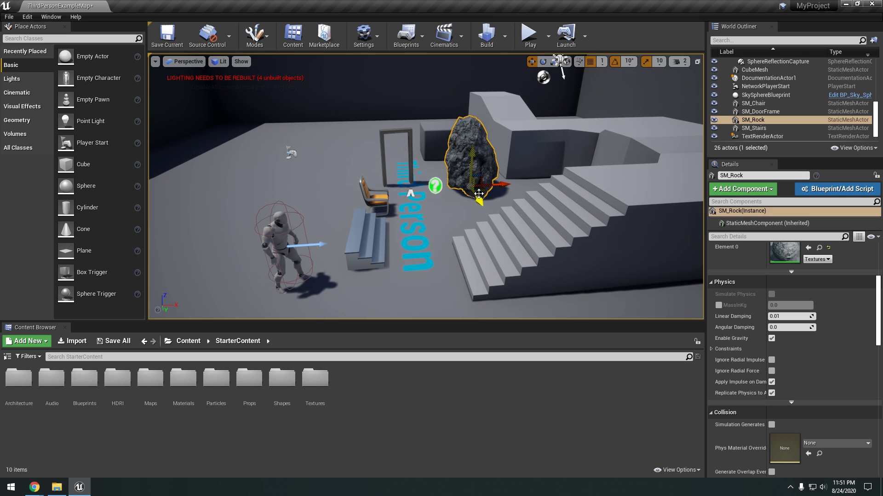
{"action": "right_click_drag", "start_coordinate": [480, 203], "coordinate": [440, 197]}
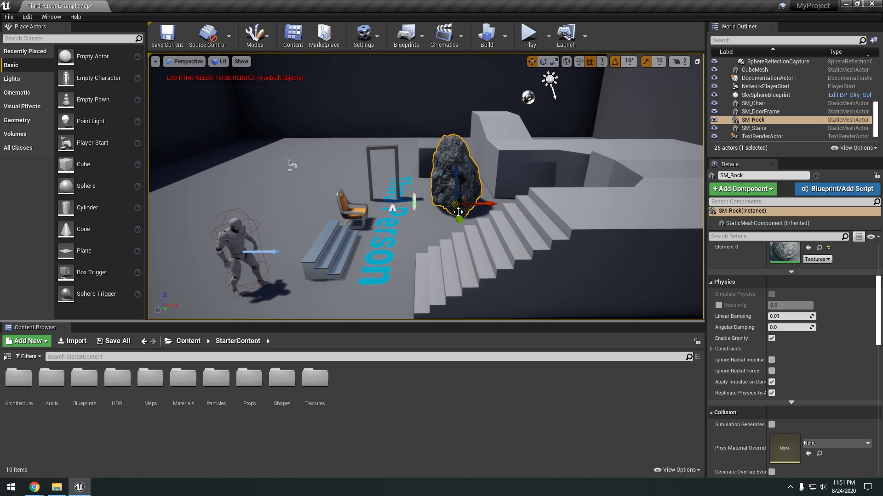
Browse the textures in the StarterContent/Textures folder.
{"action": "left_click", "coordinate": [415, 414]}
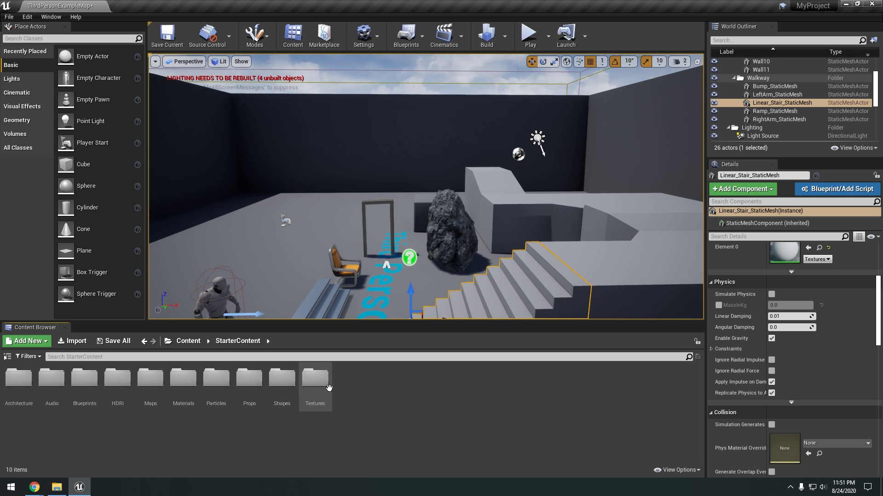
{"action": "double_click", "coordinate": [315, 379]}
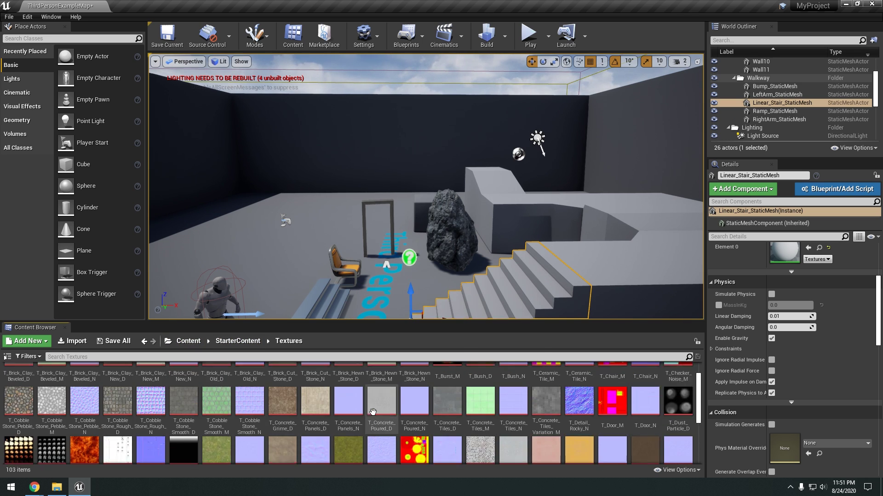
{"action": "scroll", "coordinate": [505, 405], "scroll_direction": "down", "scroll_amount": 3}
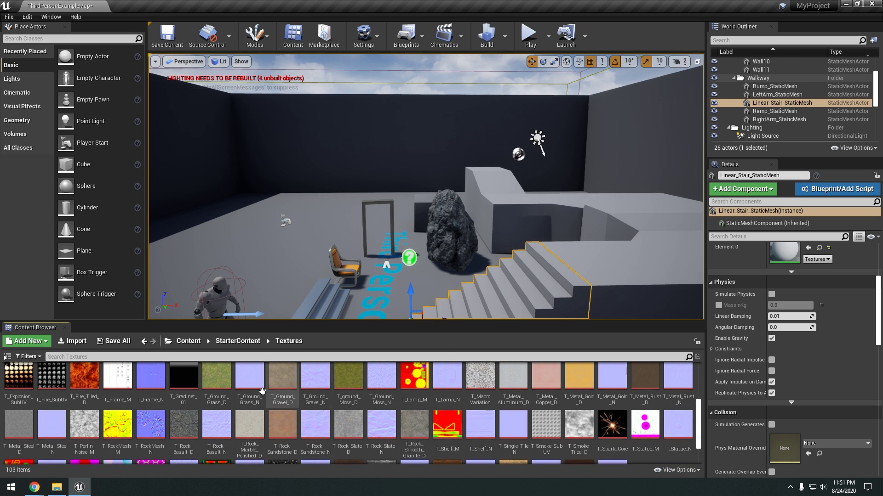
{"action": "scroll", "coordinate": [223, 390], "scroll_direction": "down", "scroll_amount": 2}
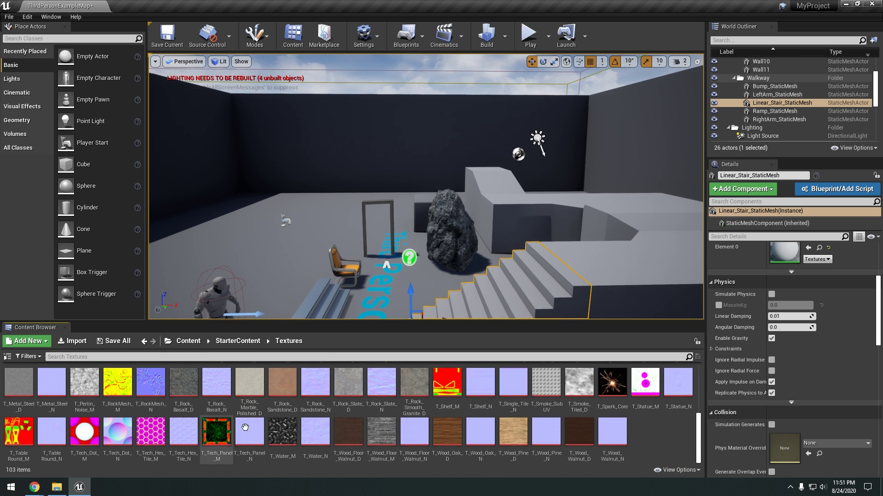
{"action": "scroll", "coordinate": [311, 372], "scroll_direction": "up", "scroll_amount": 5}
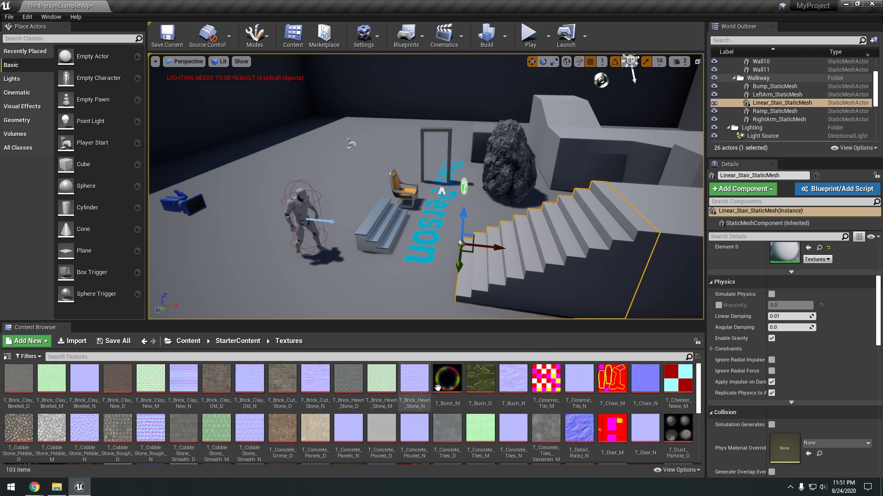
{"action": "right_click_drag", "start_coordinate": [352, 280], "coordinate": [374, 274]}
Apply the M_Concrete_Tiles material from StarterContent/Materials to the large Linear_Stair_StaticMesh staircase.
{"action": "left_click", "coordinate": [240, 346]}
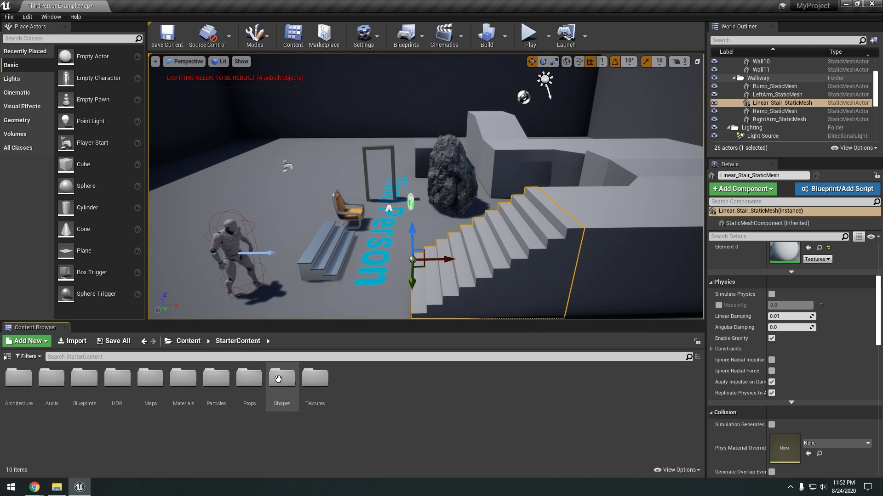
{"action": "double_click", "coordinate": [183, 380]}
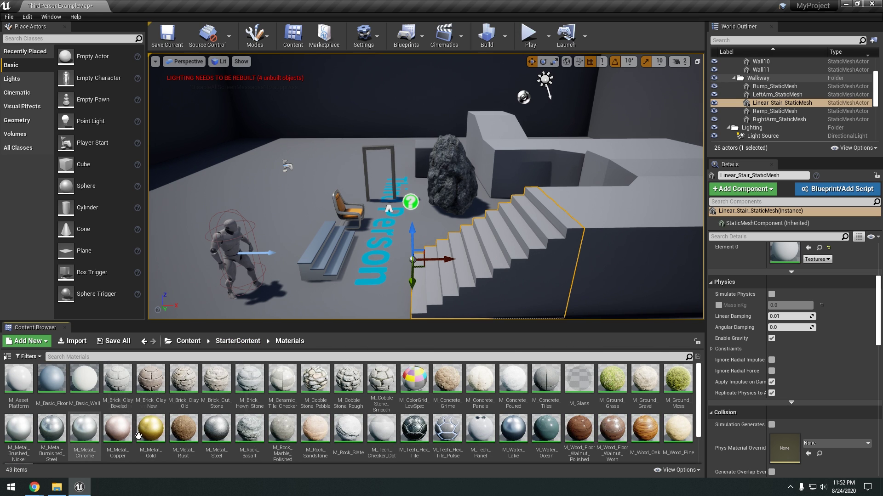
{"action": "right_click_drag", "start_coordinate": [506, 257], "coordinate": [472, 212]}
{"action": "scroll", "coordinate": [822, 304], "scroll_direction": "up", "scroll_amount": 5}
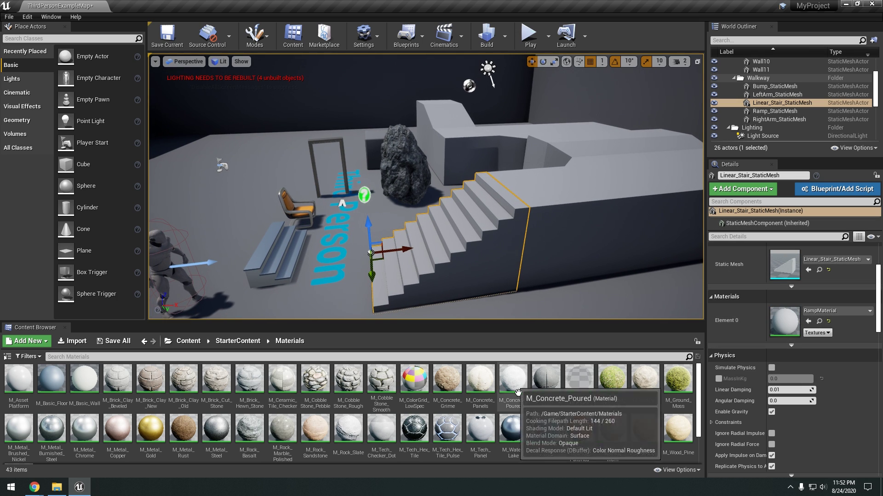
{"action": "left_click_drag", "start_coordinate": [544, 390], "coordinate": [481, 254]}
{"action": "right_click_drag", "start_coordinate": [631, 271], "coordinate": [629, 262]}
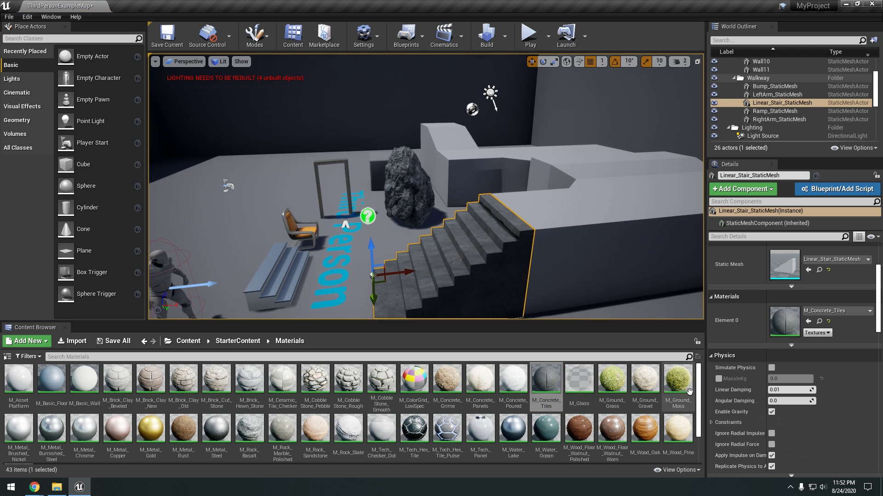
Apply the M_Wood_Floor_Walnut_Polished material to the RightArm_StaticMesh platform behind the large staircase.
{"action": "left_click", "coordinate": [609, 225]}
{"action": "key", "text": "f"}
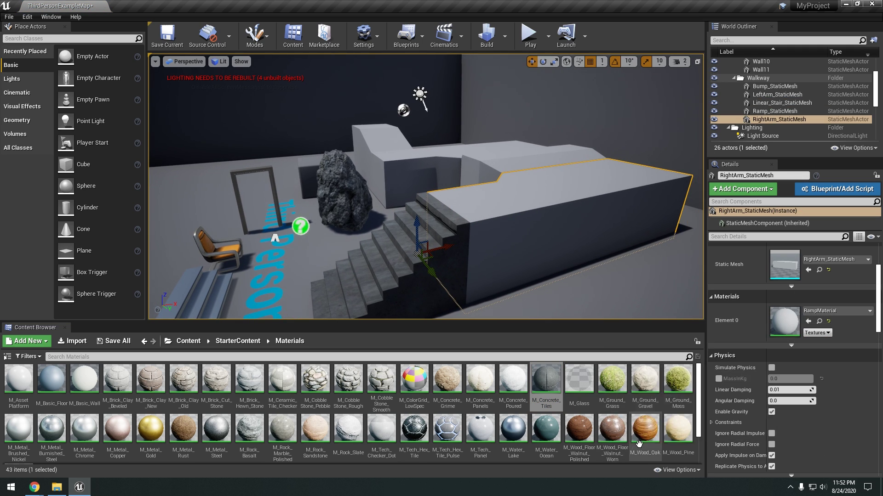
{"action": "left_click_drag", "start_coordinate": [579, 427], "coordinate": [786, 322]}
{"action": "right_click_drag", "start_coordinate": [593, 236], "coordinate": [589, 238]}
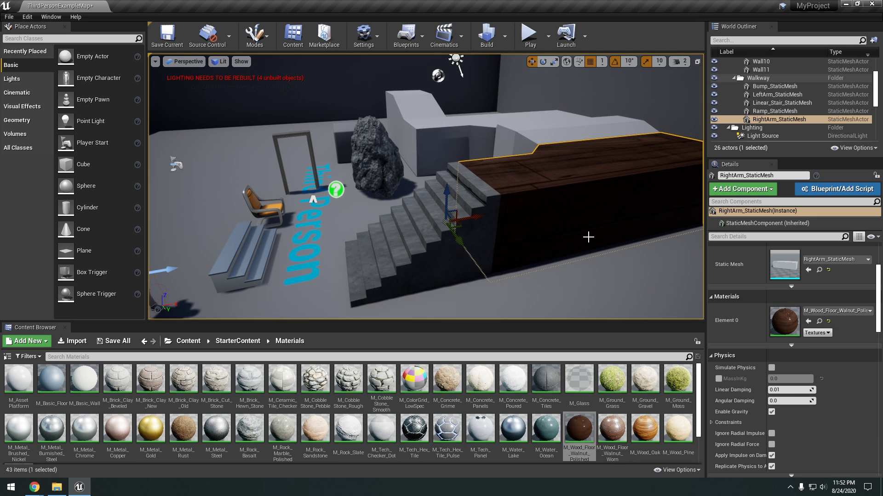
{"action": "right_click_drag", "start_coordinate": [544, 172], "coordinate": [543, 170]}
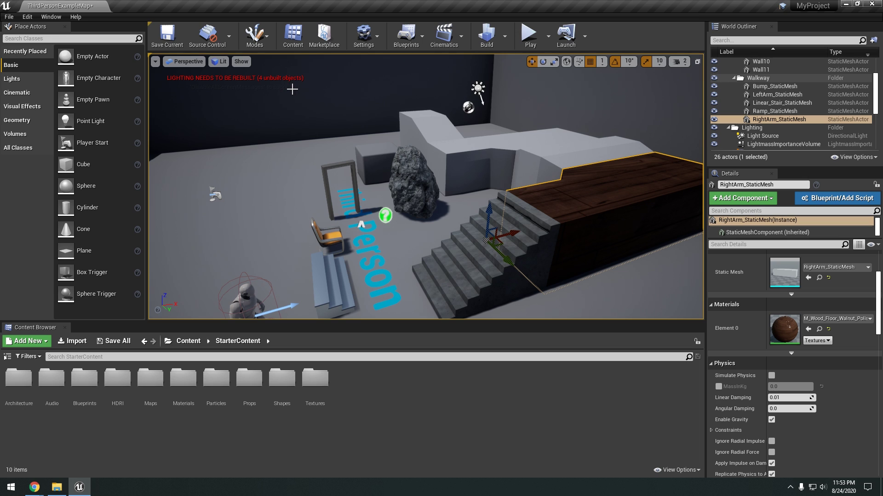
Look through the list of actors in the level and select the SM_Rock actor in the scene.
{"action": "scroll", "coordinate": [768, 103], "scroll_direction": "up", "scroll_amount": 3}
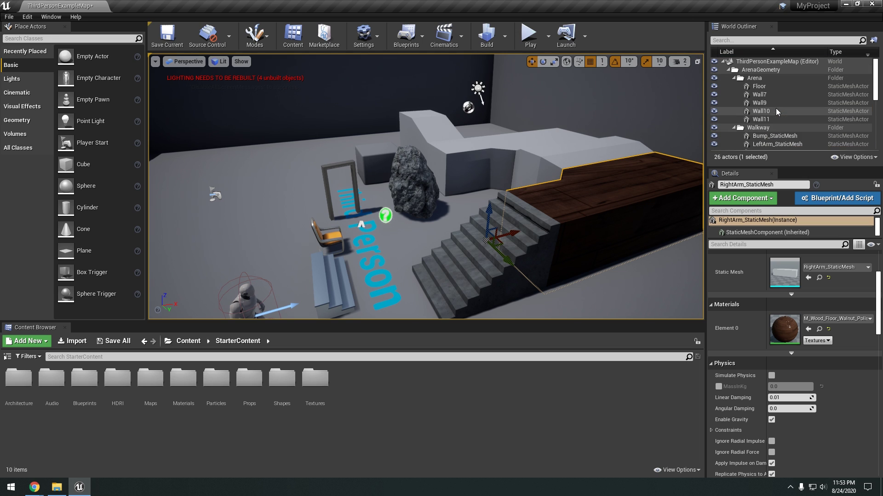
{"action": "left_click", "coordinate": [505, 40]}
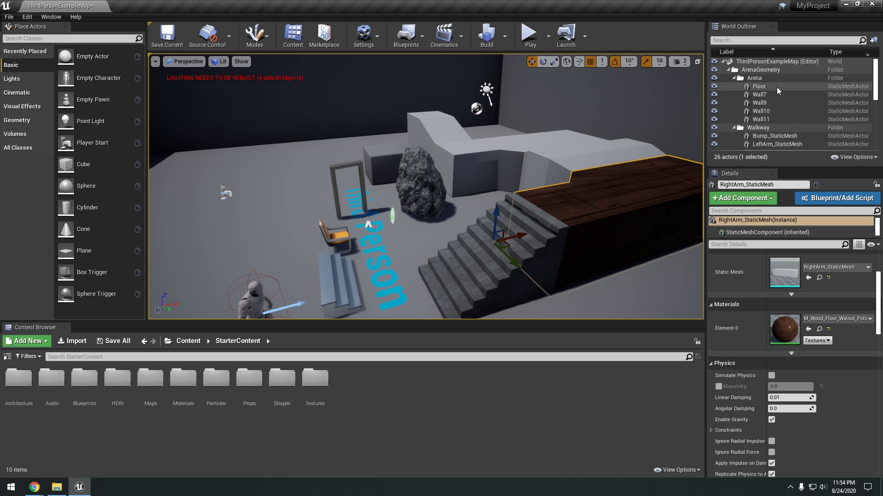
{"action": "scroll", "coordinate": [777, 91], "scroll_direction": "down", "scroll_amount": 5}
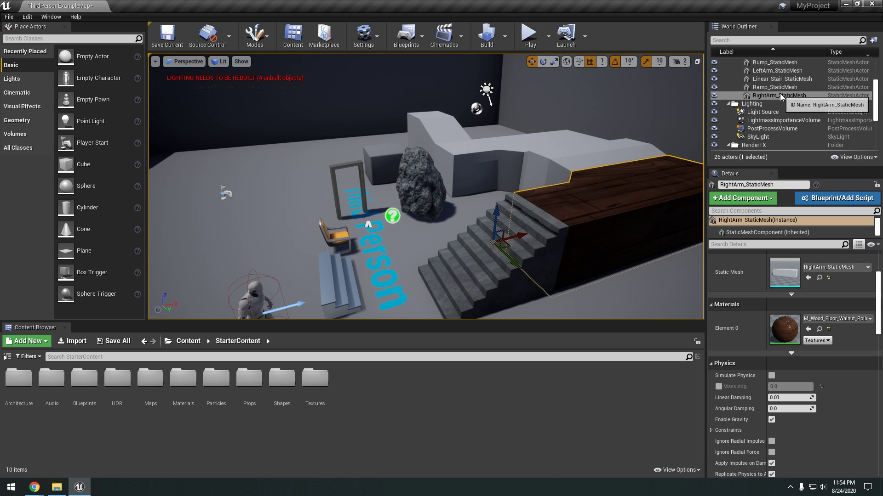
{"action": "right_click_drag", "start_coordinate": [687, 110], "coordinate": [668, 104]}
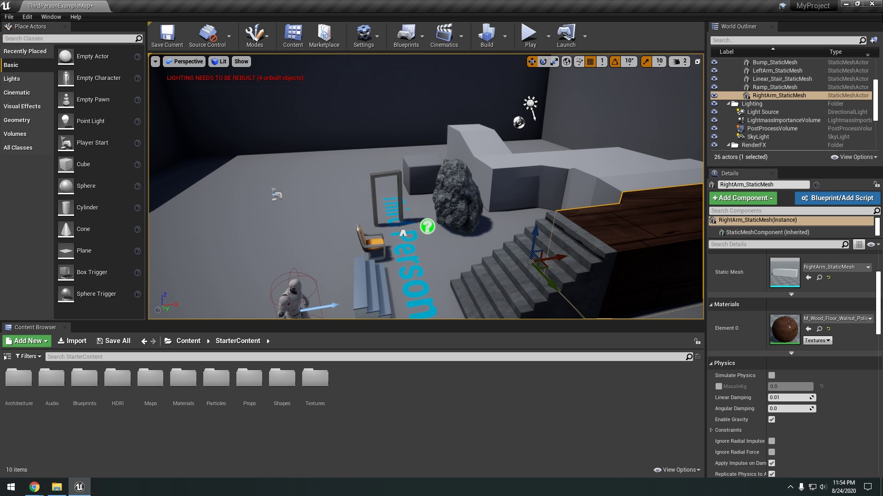
{"action": "right_click_drag", "start_coordinate": [482, 193], "coordinate": [490, 214]}
{"action": "left_click", "coordinate": [450, 161]}
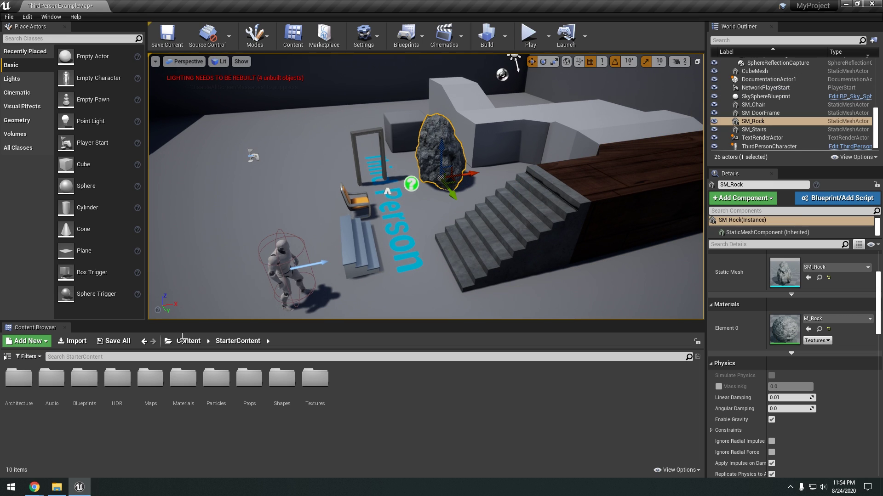
{"action": "right_click_drag", "start_coordinate": [463, 215], "coordinate": [447, 204]}
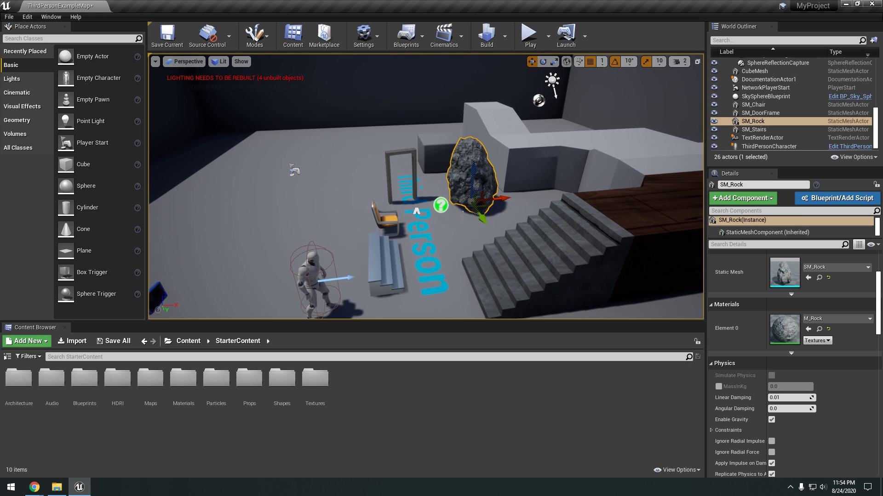
{"action": "left_click_drag", "start_coordinate": [483, 216], "coordinate": [479, 211]}
{"action": "right_click_drag", "start_coordinate": [479, 211], "coordinate": [479, 231]}
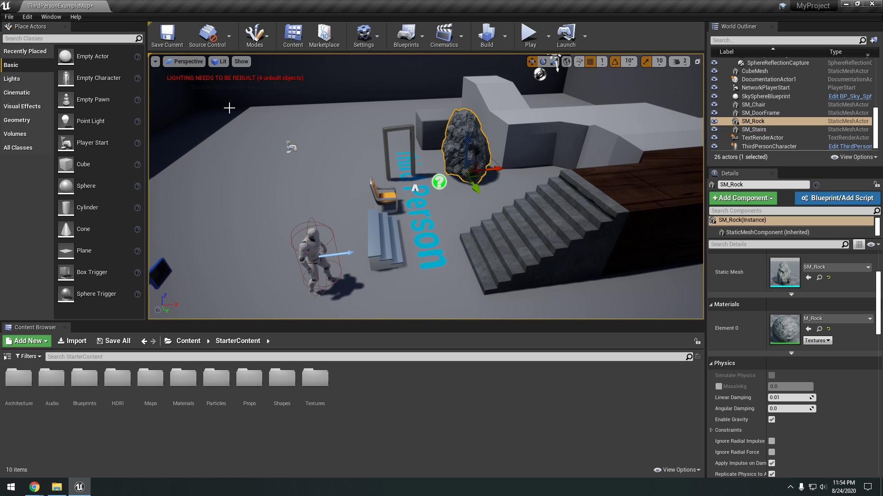
{"action": "right_click_drag", "start_coordinate": [357, 122], "coordinate": [367, 121]}
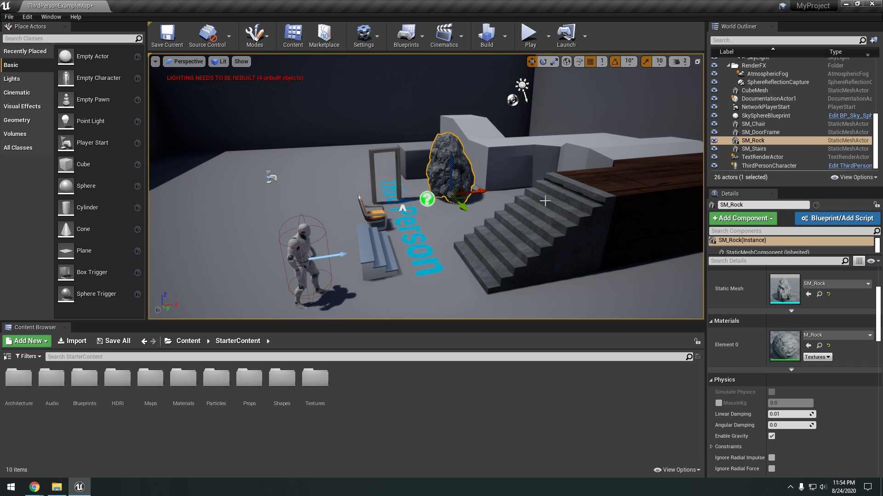
{"action": "right_click_drag", "start_coordinate": [540, 183], "coordinate": [606, 152]}
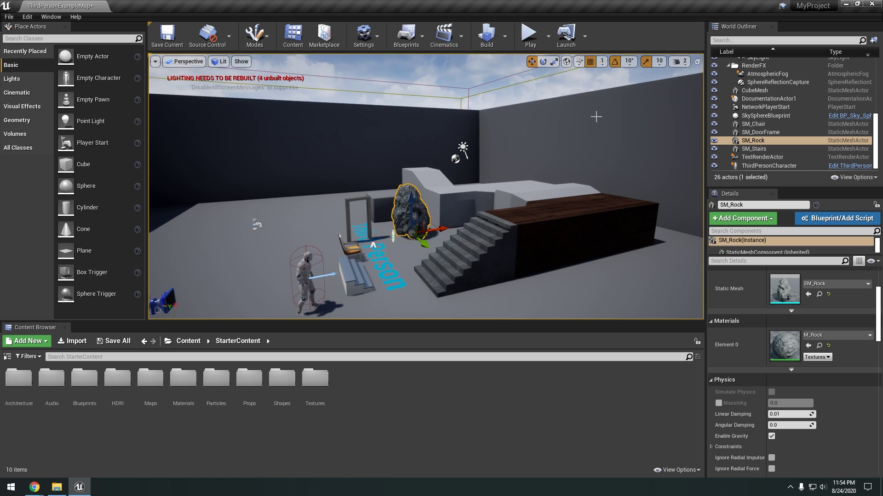
{"action": "right_click_drag", "start_coordinate": [593, 112], "coordinate": [597, 118]}
{"action": "right_click_drag", "start_coordinate": [591, 154], "coordinate": [574, 158]}
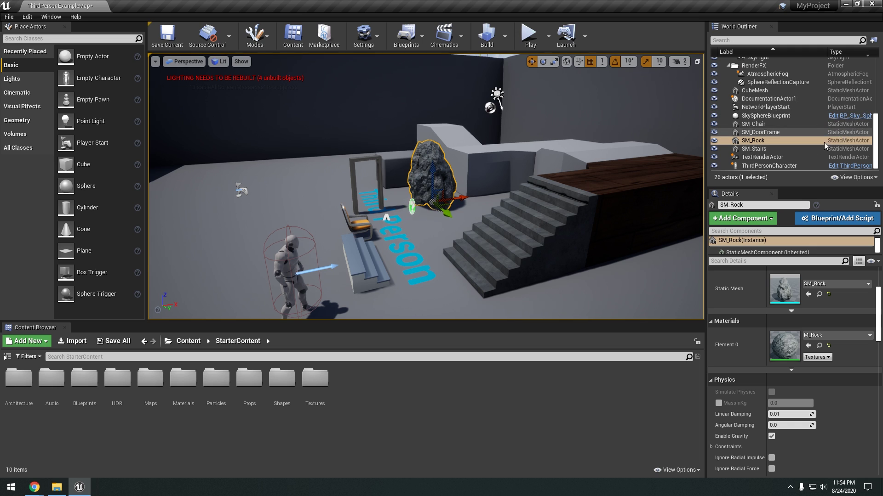
Select the Light Source directional light in the level's Lighting folder and examine its transform and light properties.
{"action": "scroll", "coordinate": [754, 125], "scroll_direction": "up", "scroll_amount": 5}
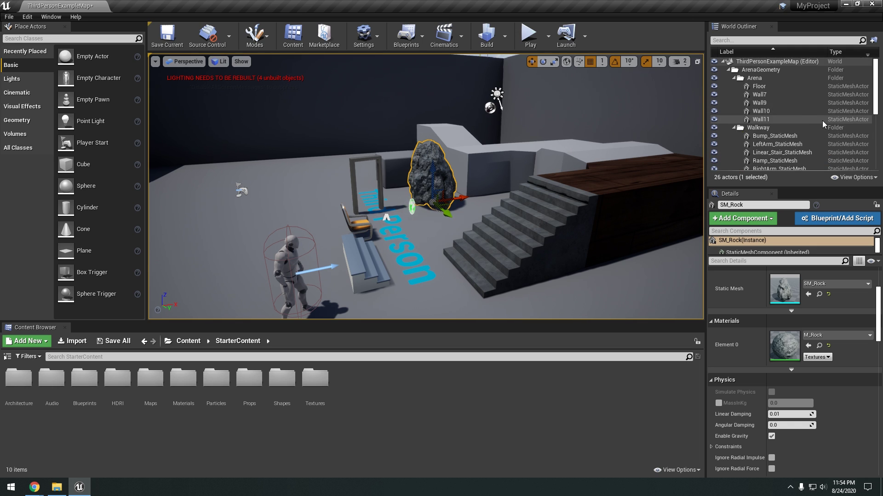
{"action": "left_click", "coordinate": [754, 114]}
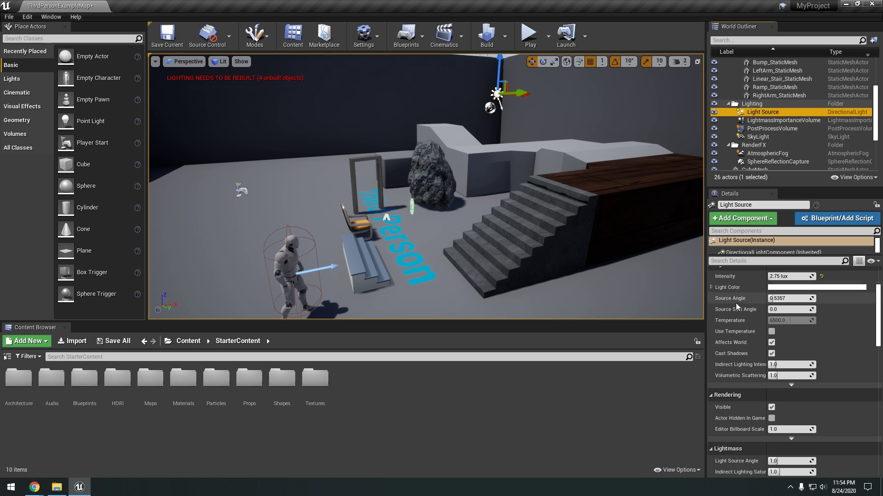
{"action": "scroll", "coordinate": [753, 317], "scroll_direction": "up", "scroll_amount": 3}
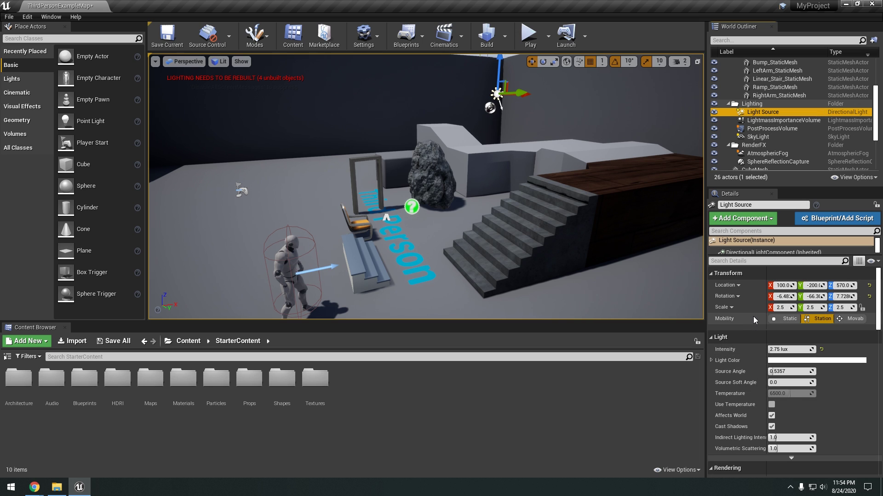
Set the mobility of the Light Source directional light to Movable and check the lighting in the level.
{"action": "left_click", "coordinate": [845, 319]}
{"action": "right_click_drag", "start_coordinate": [475, 121], "coordinate": [483, 87]}
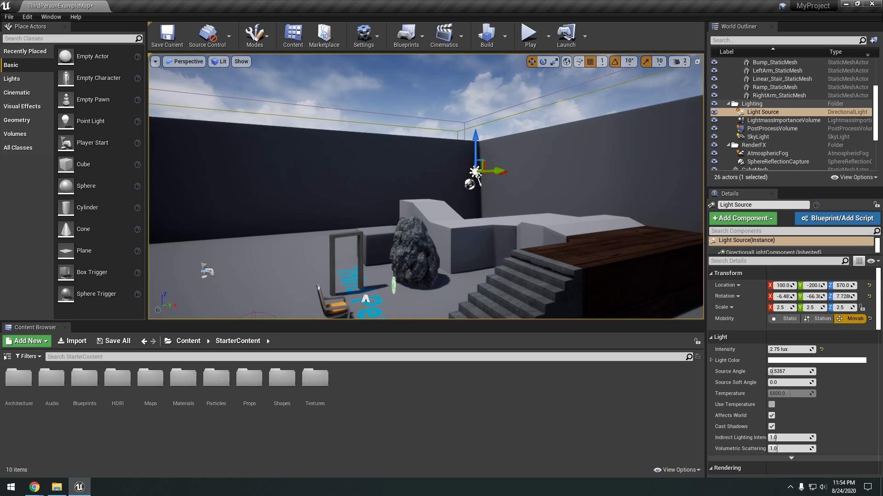
{"action": "key", "text": "s"}
{"action": "right_click_drag", "start_coordinate": [277, 101], "coordinate": [302, 115]}
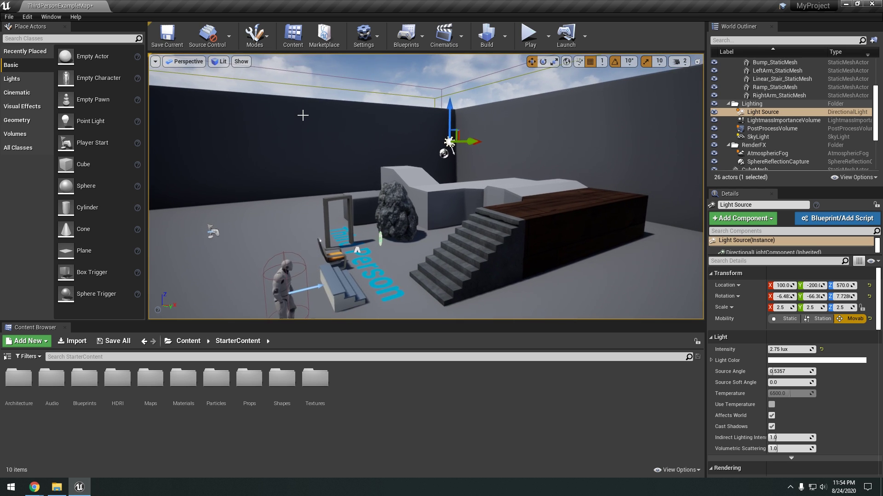
Examine the SkyLight's transform and light properties, and select the SkySphereBlueprint sky in the scene.
{"action": "left_click", "coordinate": [758, 137]}
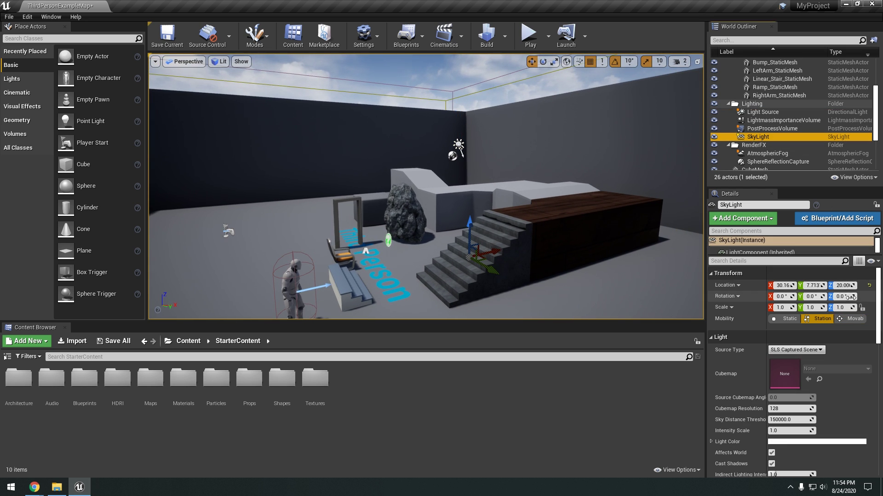
{"action": "right_click_drag", "start_coordinate": [549, 183], "coordinate": [554, 108]}
{"action": "left_click", "coordinate": [552, 101]}
{"action": "key", "text": "w"}
{"action": "key", "text": "s"}
{"action": "left_click", "coordinate": [555, 85]}
{"action": "key", "text": "s"}
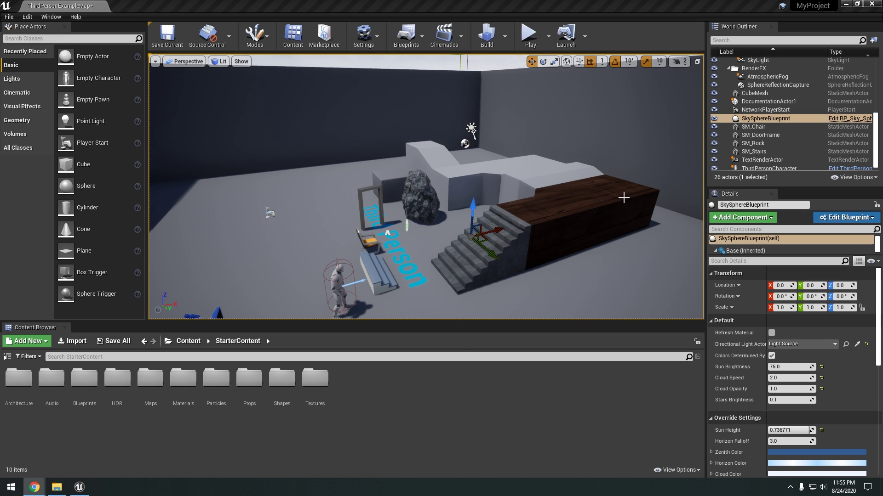
{"action": "mouse_move", "coordinate": [565, 197]}
{"action": "right_mouse_down"}
{"action": "mouse_move", "coordinate": [554, 197]}
{"action": "mouse_move", "coordinate": [564, 196]}
{"action": "right_mouse_up"}
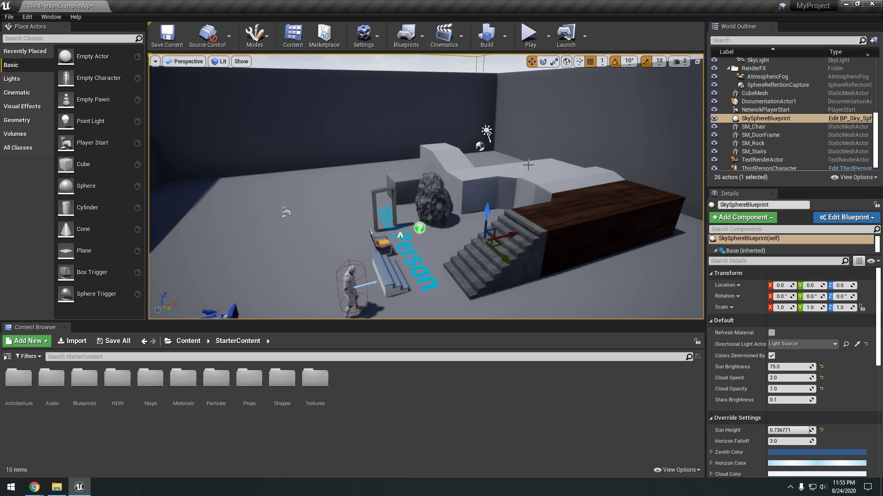
{"action": "right_click_drag", "start_coordinate": [527, 165], "coordinate": [531, 175]}
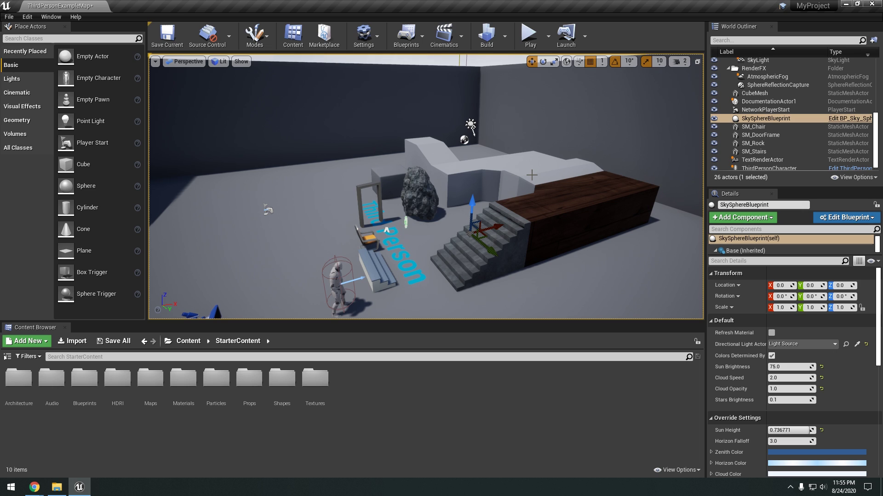
{"action": "right_click_drag", "start_coordinate": [474, 144], "coordinate": [475, 143]}
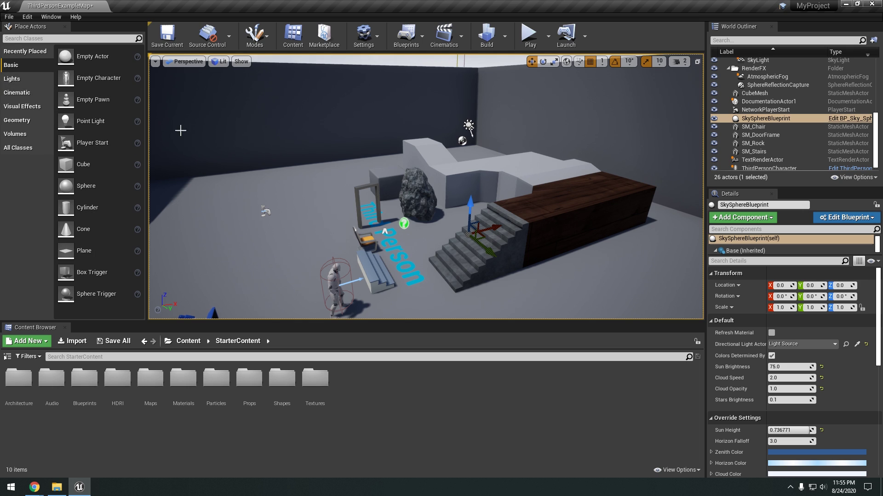
{"action": "right_click_drag", "start_coordinate": [568, 187], "coordinate": [571, 191]}
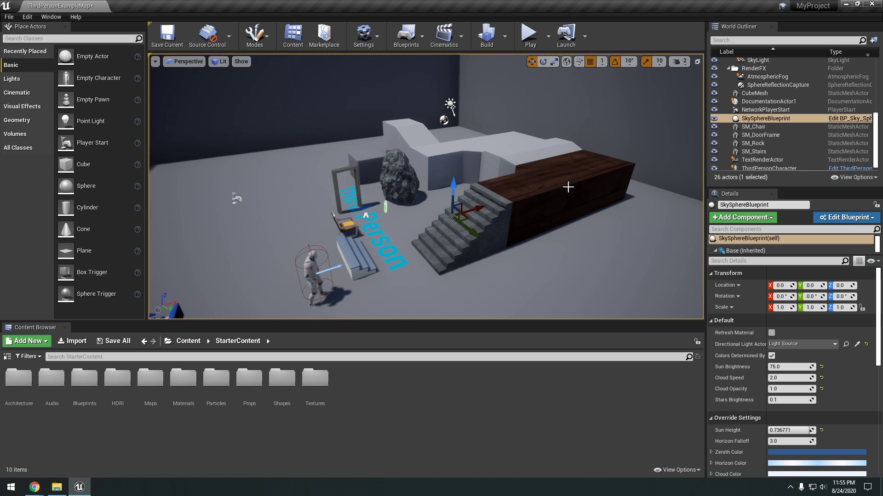
{"action": "right_click_drag", "start_coordinate": [599, 158], "coordinate": [596, 161]}
{"action": "key", "text": "s"}
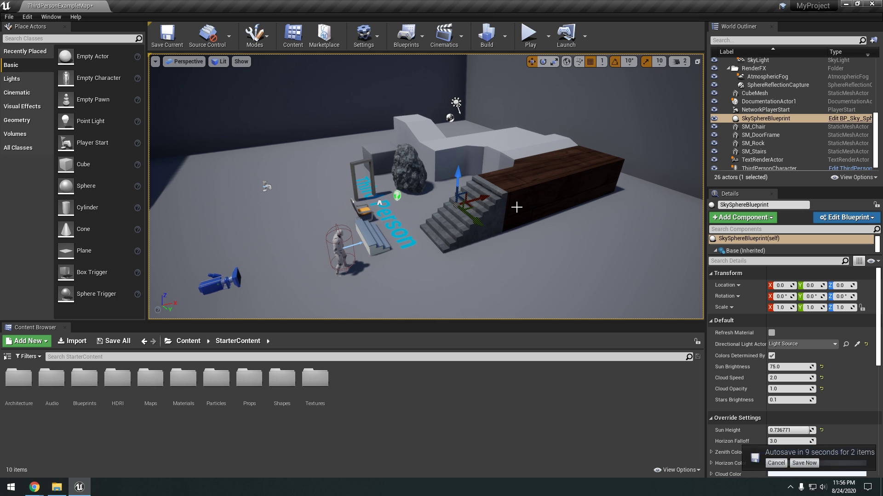
{"action": "mouse_move", "coordinate": [547, 172]}
{"action": "right_mouse_down"}
{"action": "mouse_move", "coordinate": [546, 138]}
{"action": "mouse_move", "coordinate": [548, 168]}
{"action": "right_mouse_up"}
{"action": "key", "text": "w"}
{"action": "scroll", "coordinate": [556, 154], "scroll_direction": "down", "scroll_amount": 3}
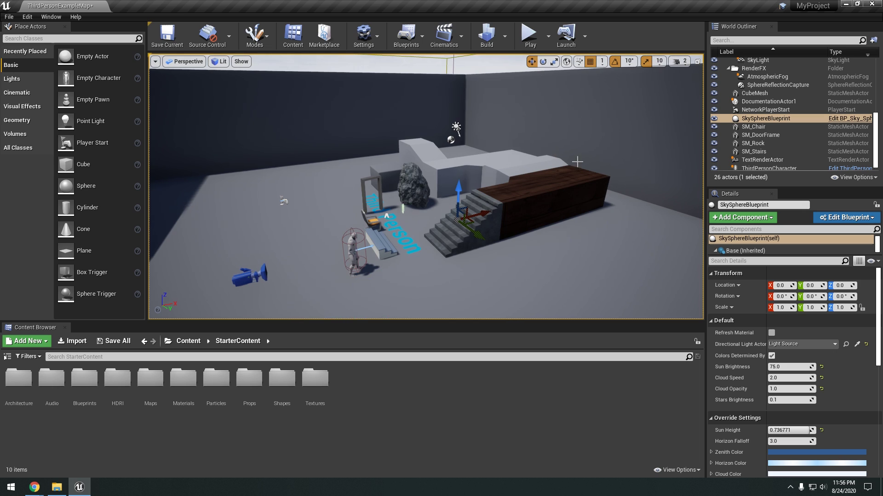
{"action": "scroll", "coordinate": [576, 162], "scroll_direction": "up", "scroll_amount": 2}
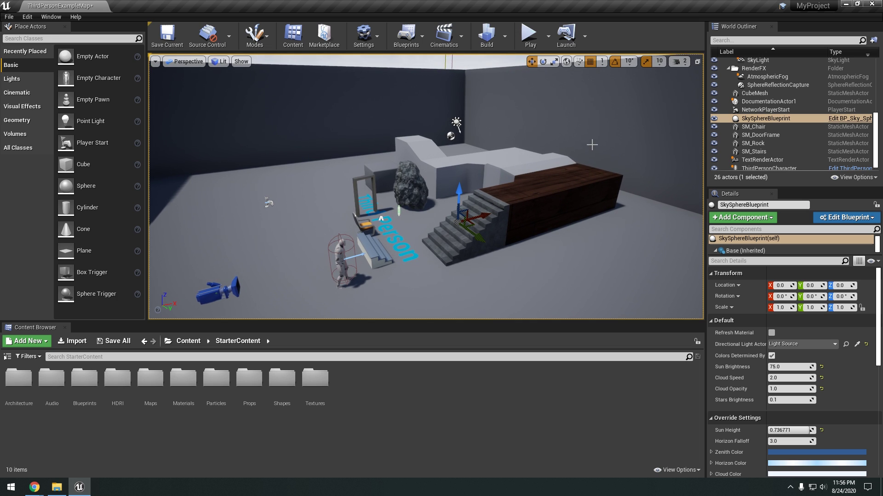
{"action": "scroll", "coordinate": [591, 145], "scroll_direction": "up", "scroll_amount": 3}
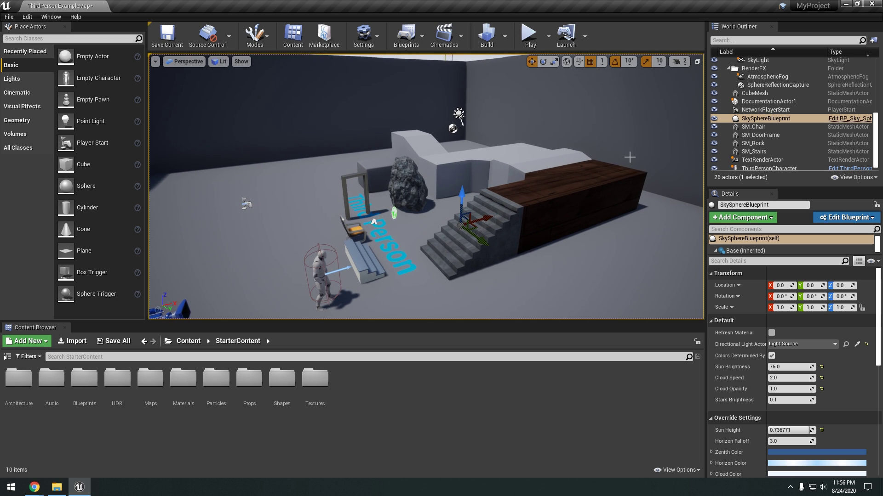